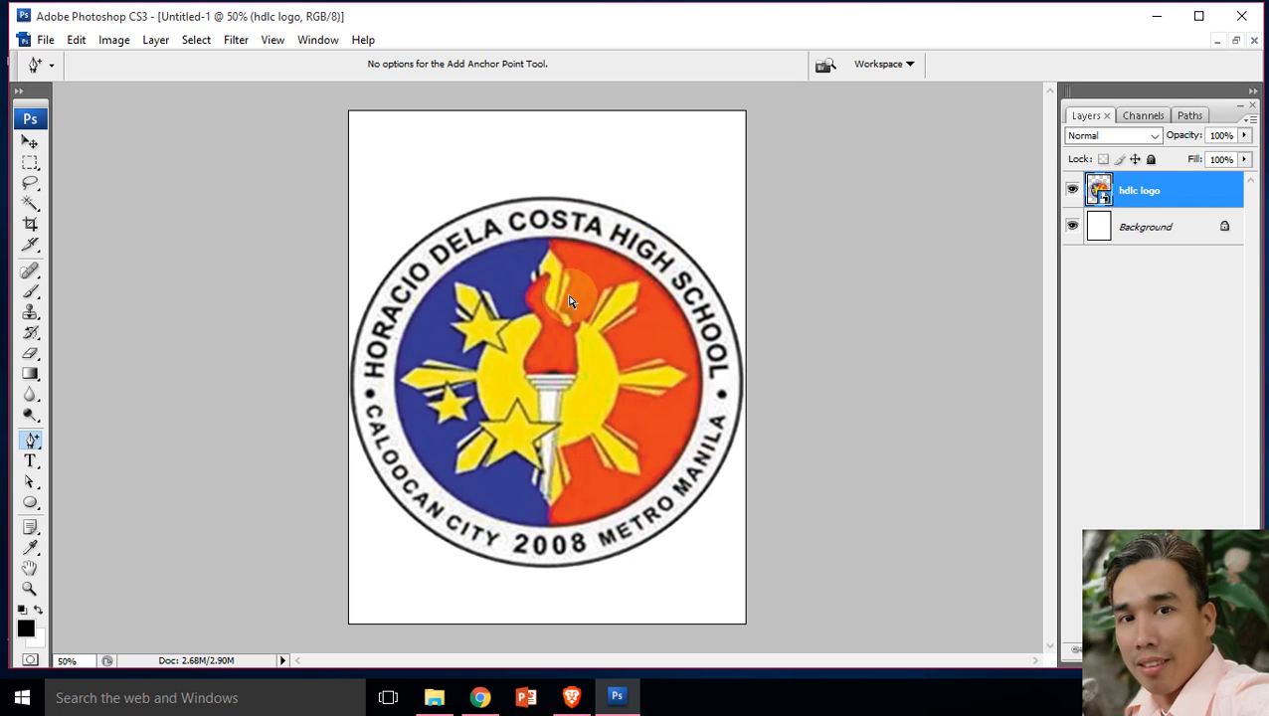
Step: Create a new layer and draw an elliptical path roughly around the logo's inner coloured circle with the Ellipse tool
left_click(30, 502)
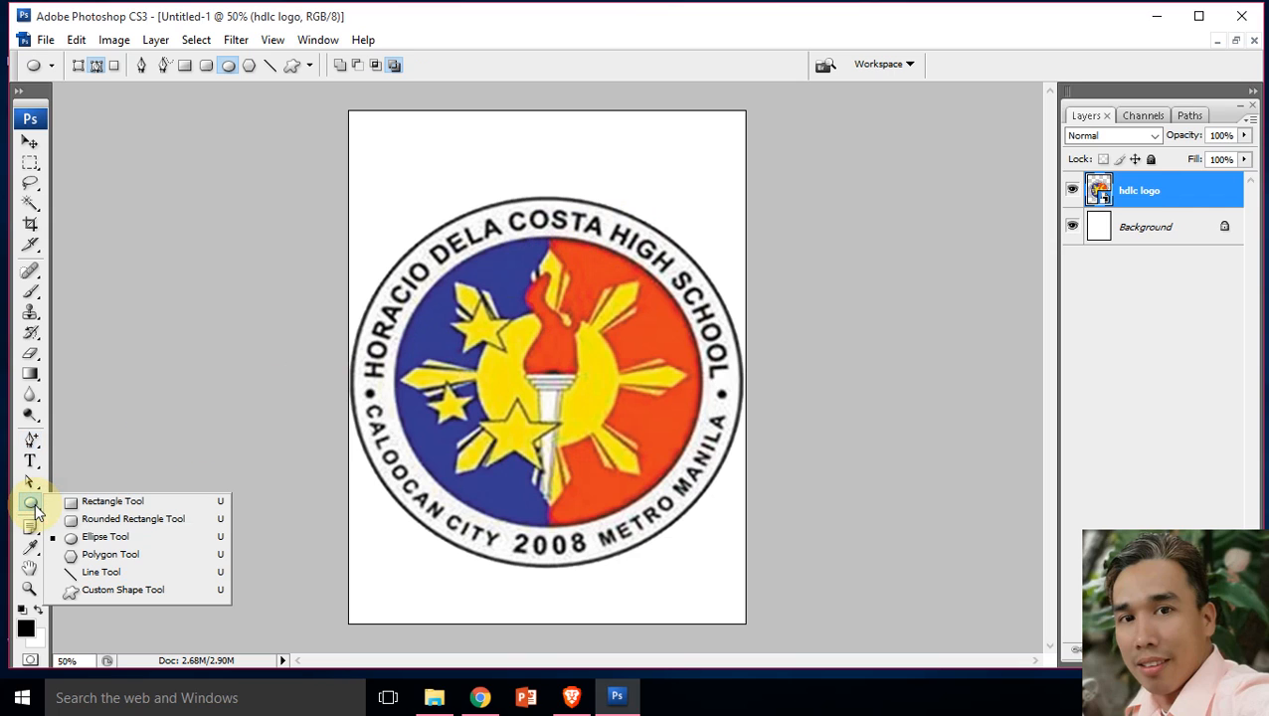
left_click(107, 541)
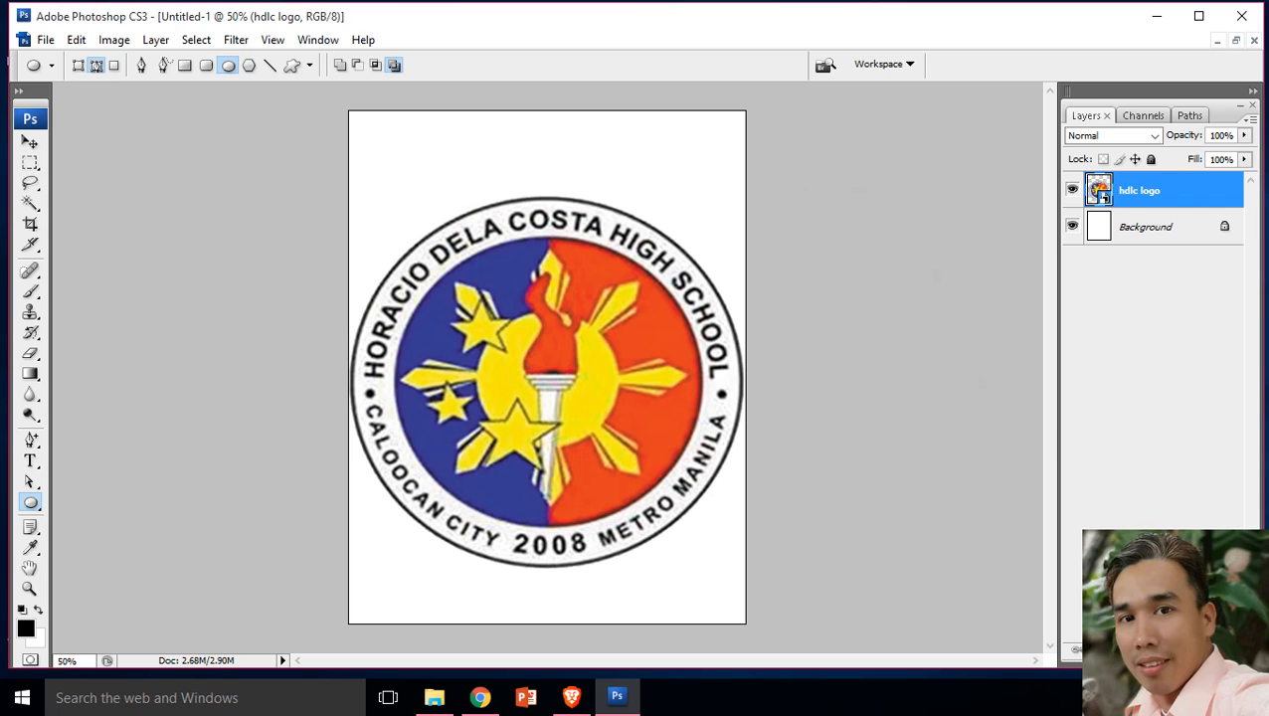
left_click(1205, 650)
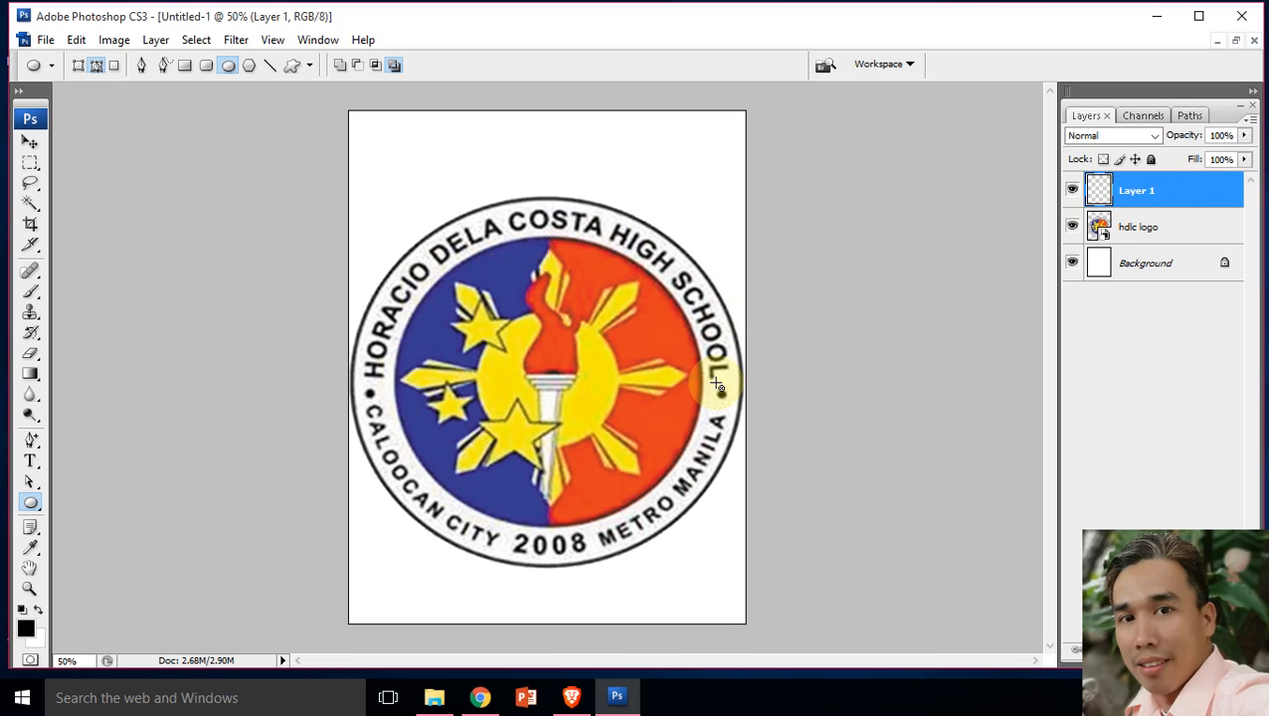
left_click_drag(394, 257, 704, 536)
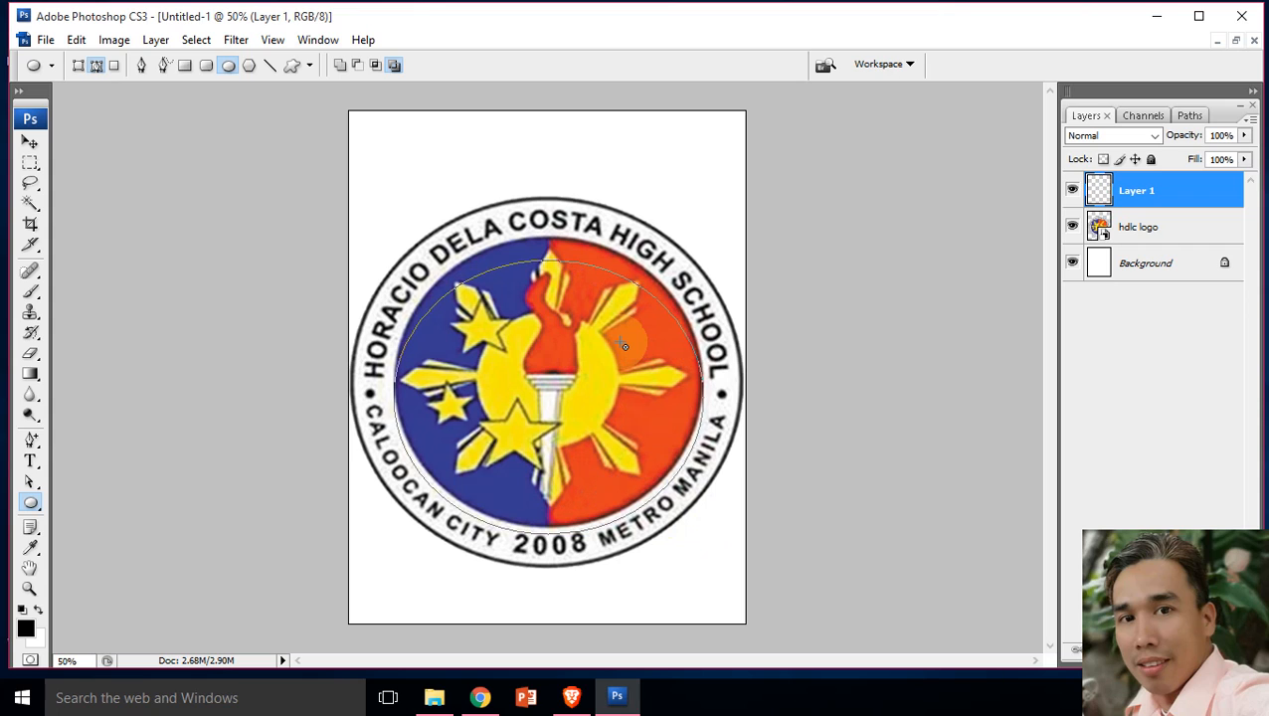
Step: Free-transform the elliptical path to about 104.5% width and 110.5% height so it surrounds the logo's inner circle
left_click(30, 483)
left_click(30, 482)
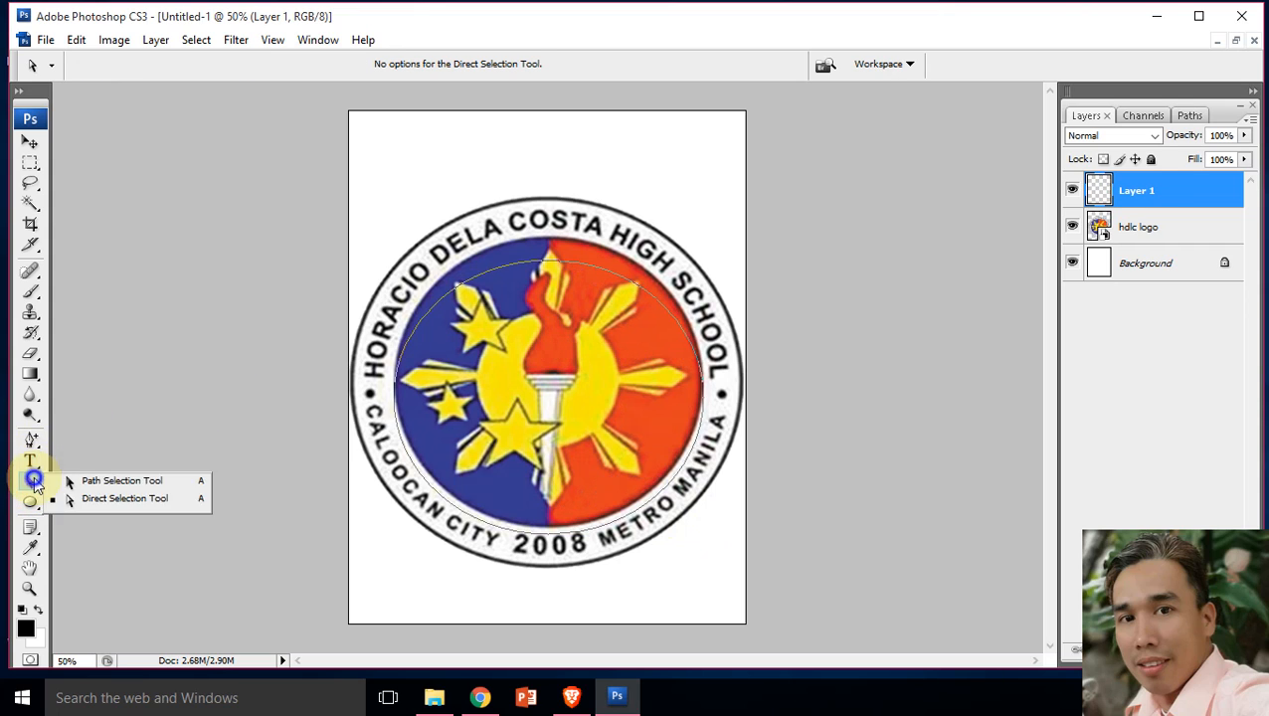
left_click(93, 479)
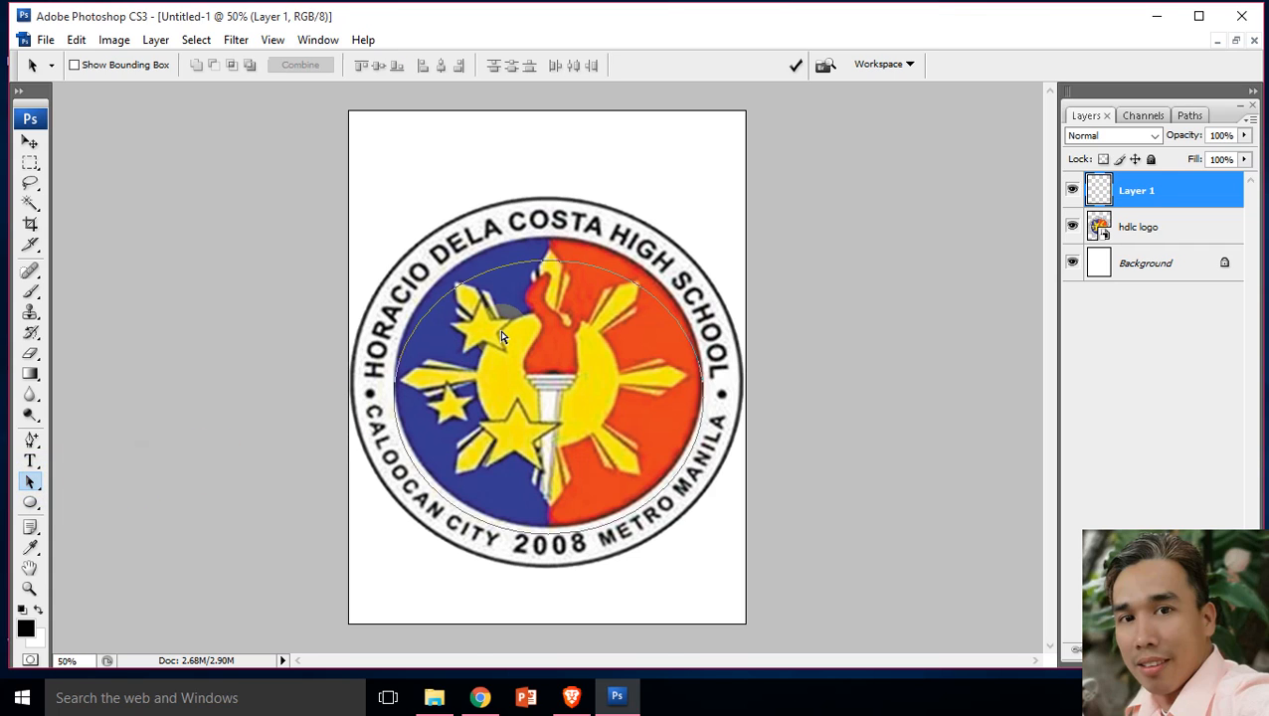
key("ctrl+t")
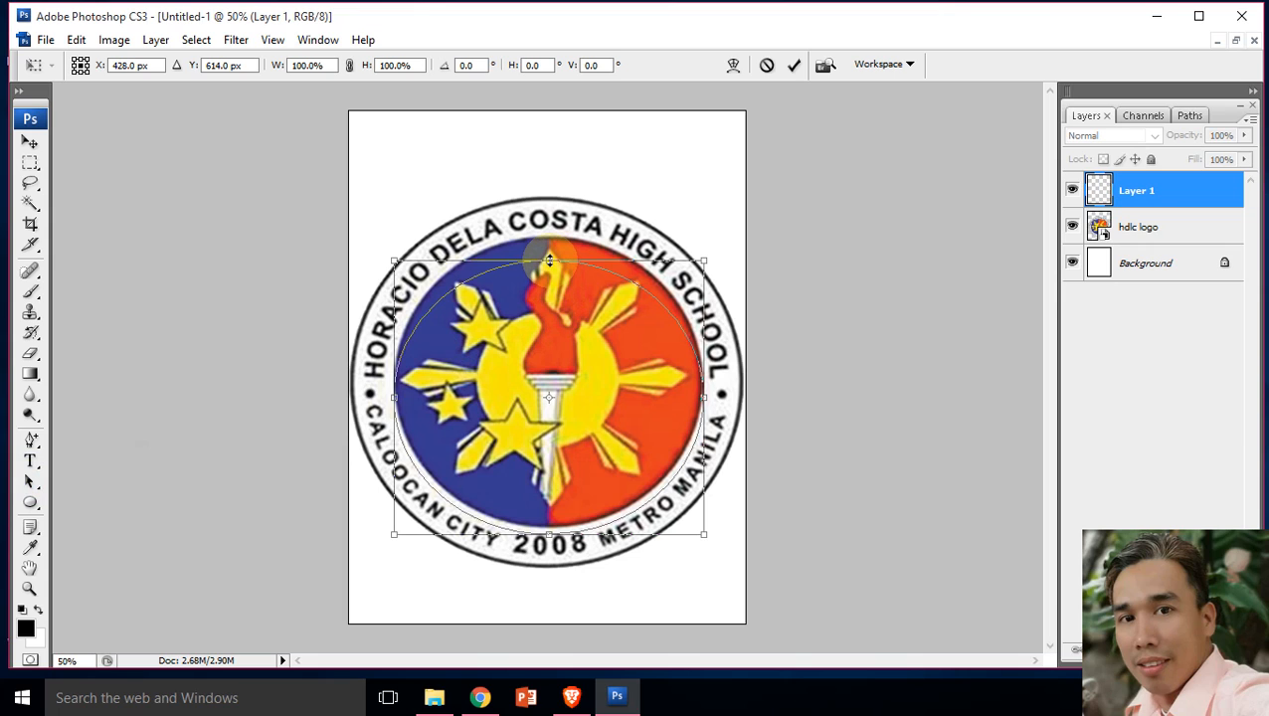
left_click_drag(549, 261, 551, 231)
left_click_drag(704, 384, 708, 383)
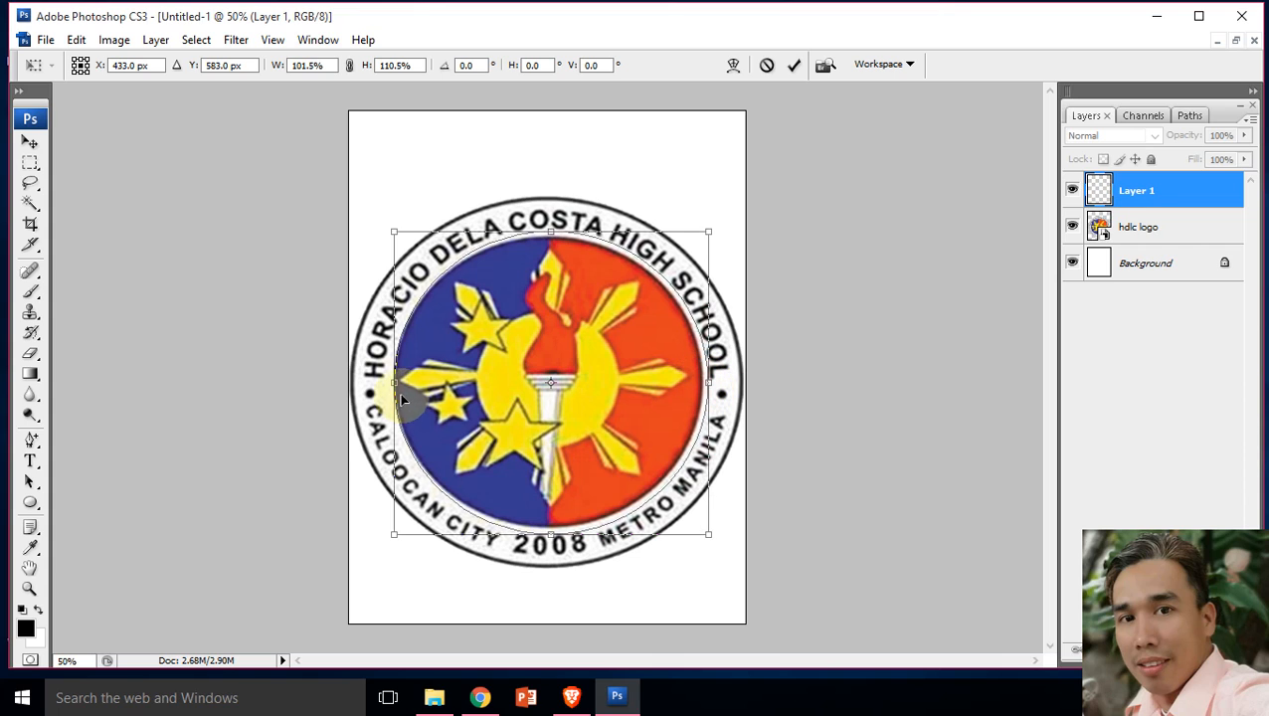
left_click_drag(395, 382, 386, 382)
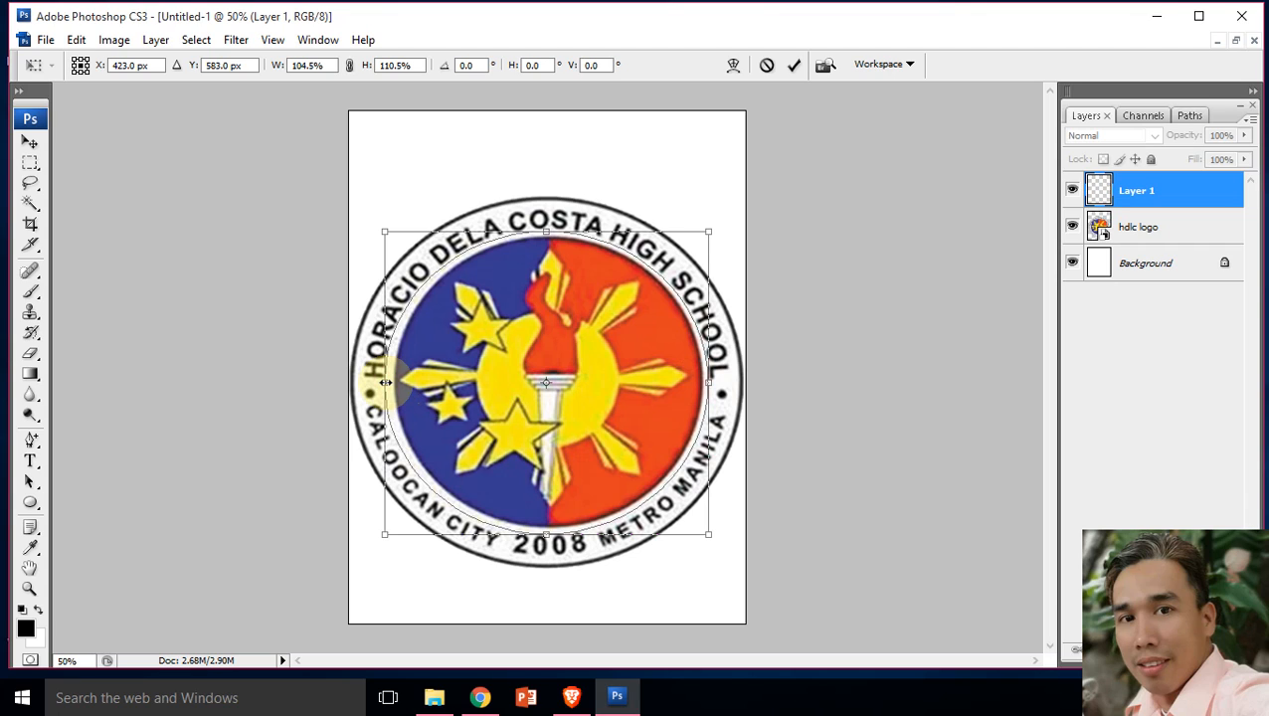
Step: Nudge the elliptical path 2 px up and 2 px right, and apply the transform
key("Up")
key("Up")
key("Right")
key("Right")
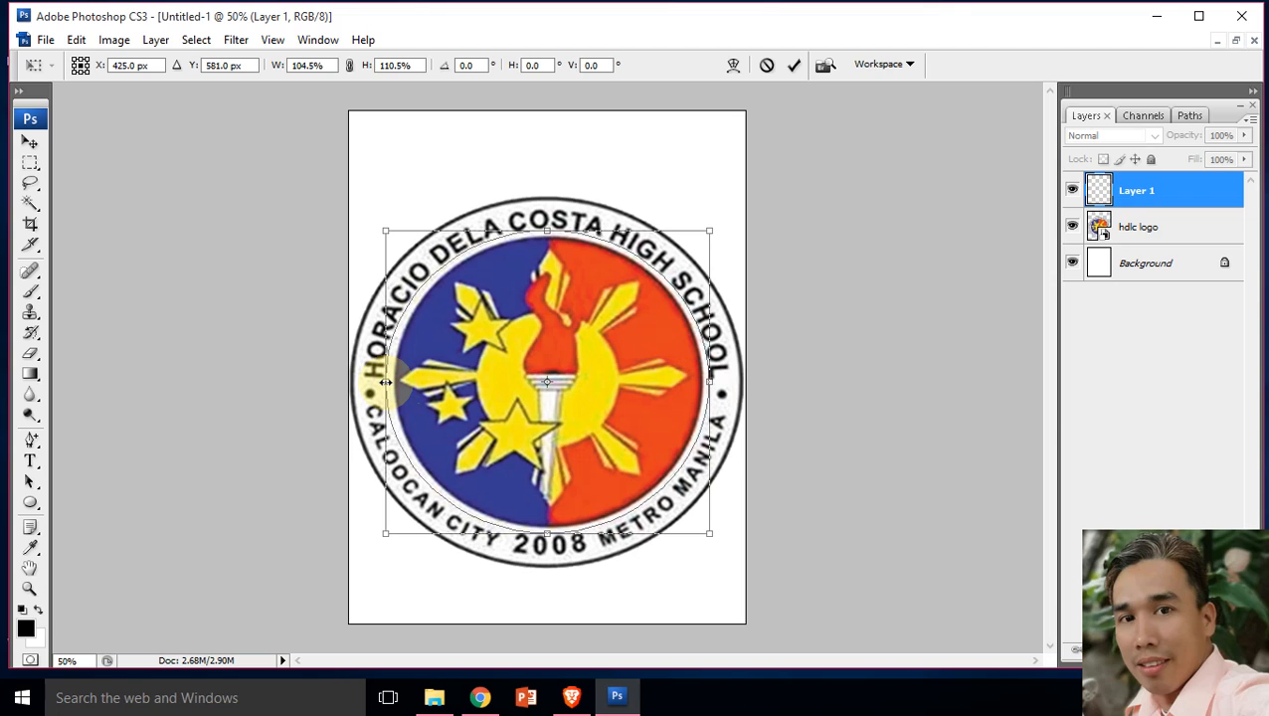
key("Return")
key("a")
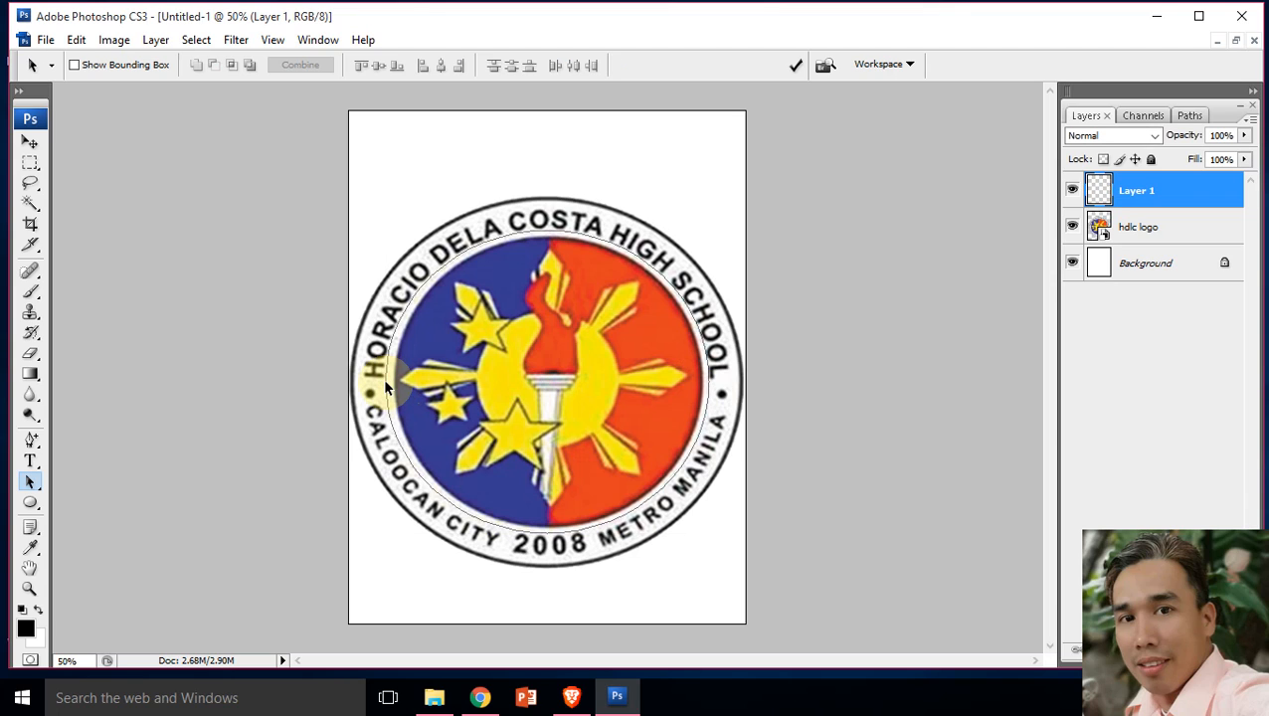
Step: Add the text "HORACIO DELA COTA HIGH SCHOOL" along the elliptical path, starting at its upper-left part
left_click(32, 459)
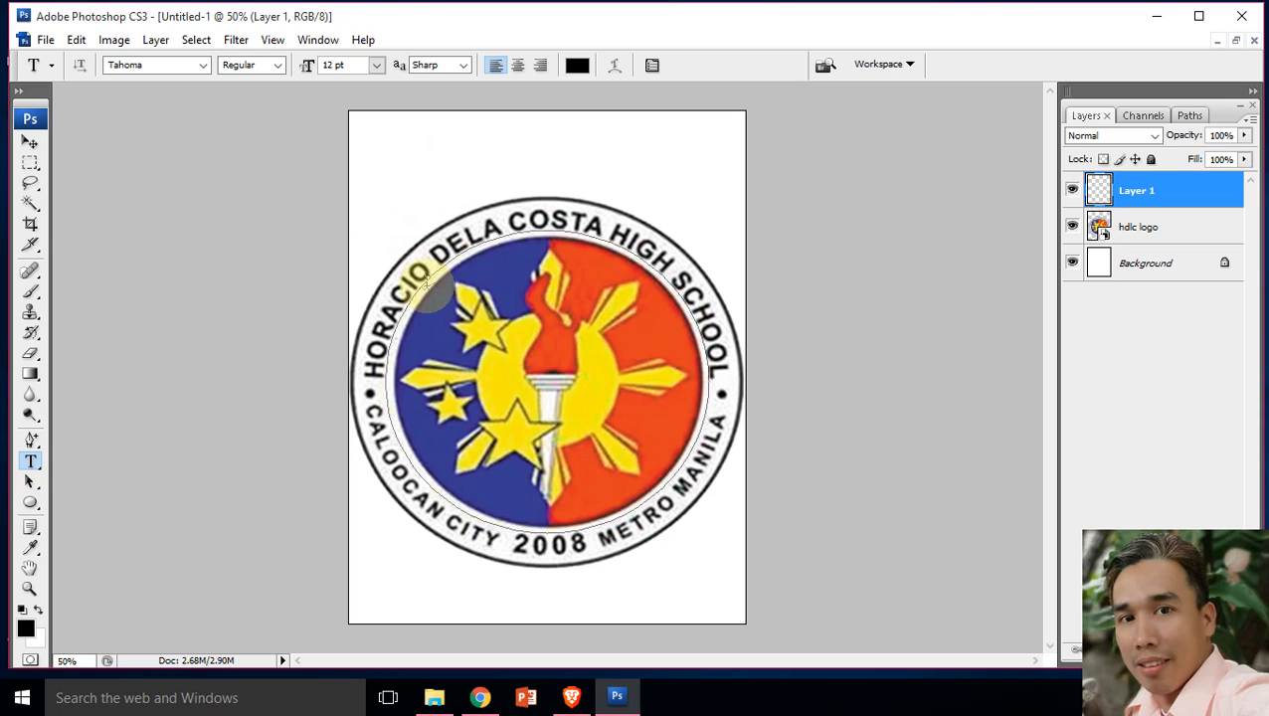
left_click(426, 283)
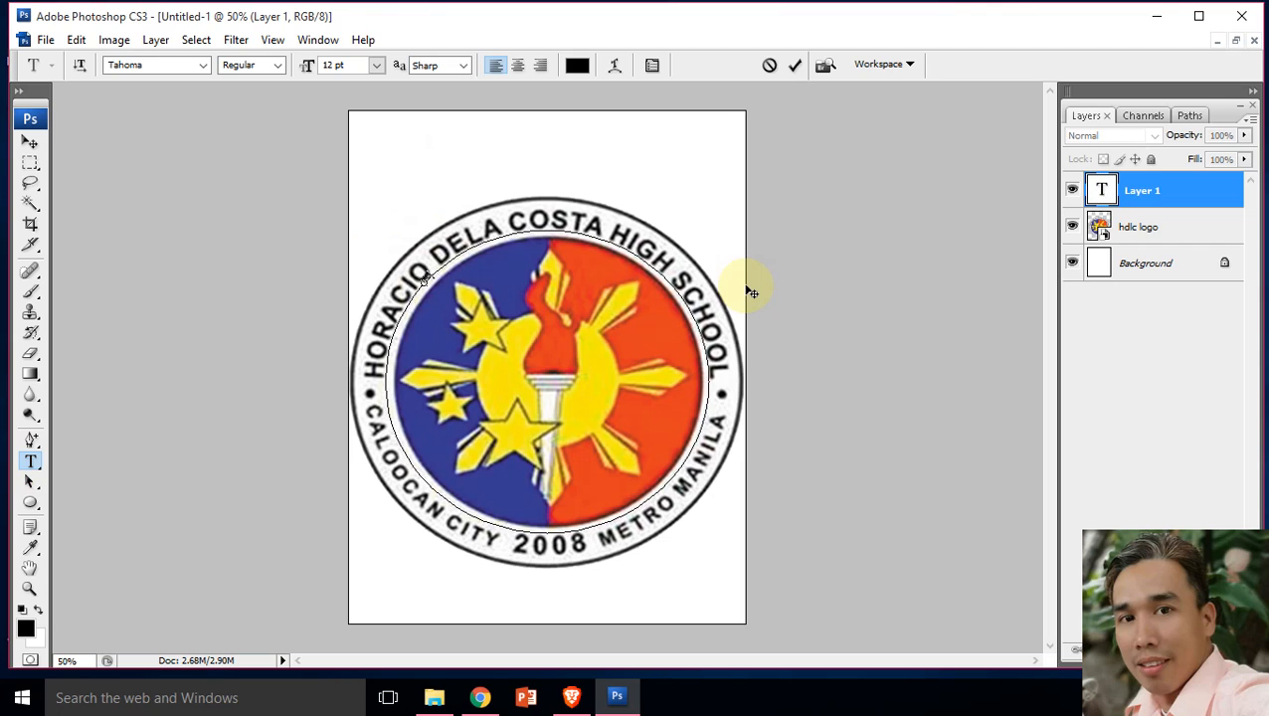
type("Horacio Dela CoSTA HIGH SCHOOL")
key("ctrl")
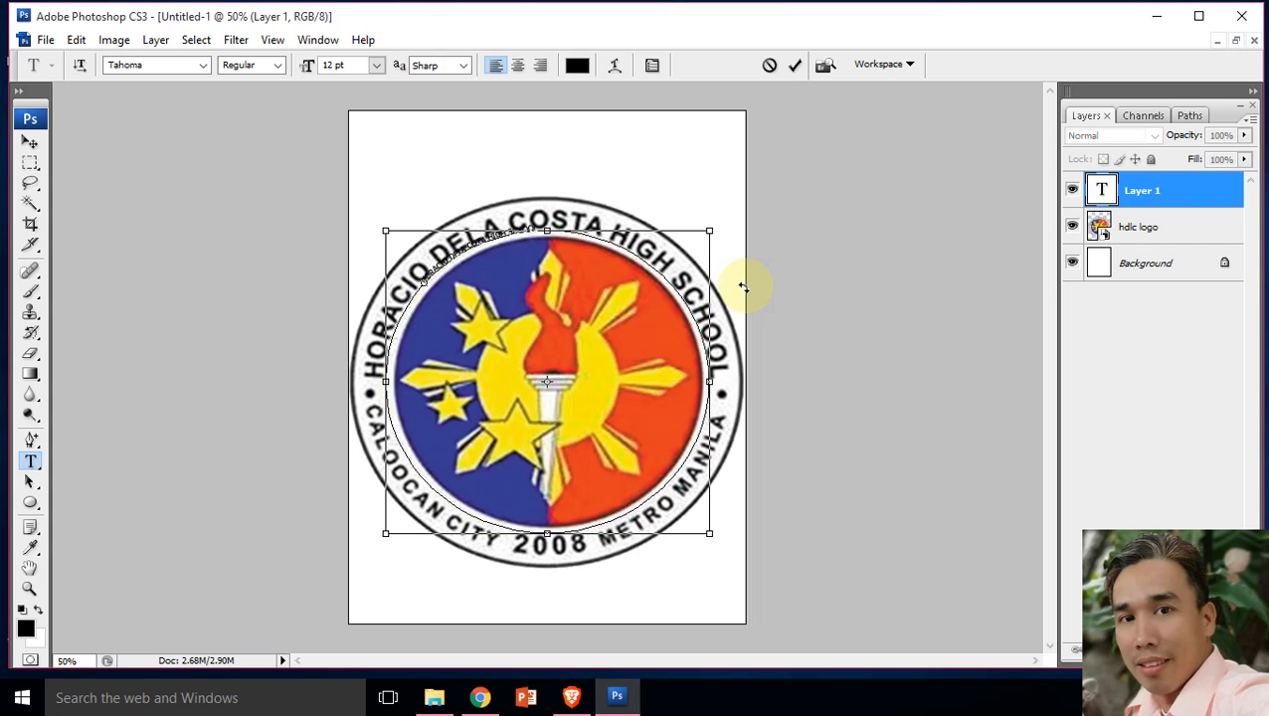
Step: Format all of the path text as 36 pt Bold and commit it
key("ctrl+a")
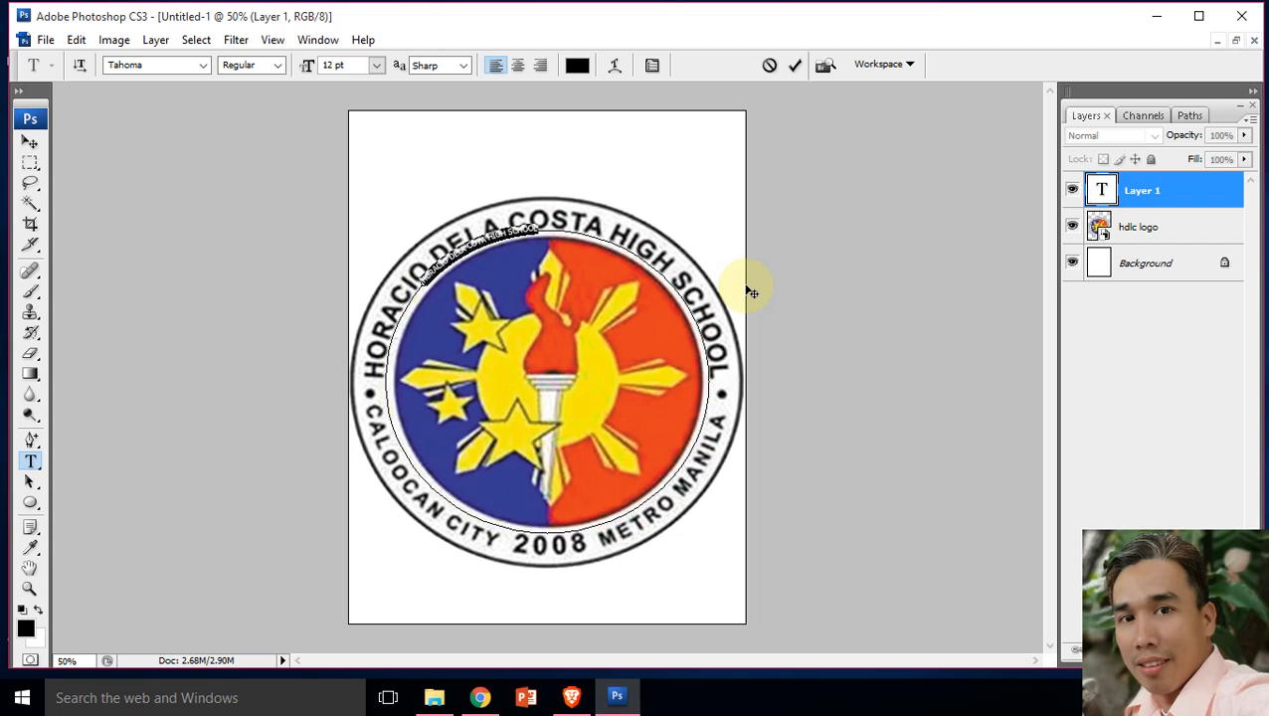
left_click(377, 65)
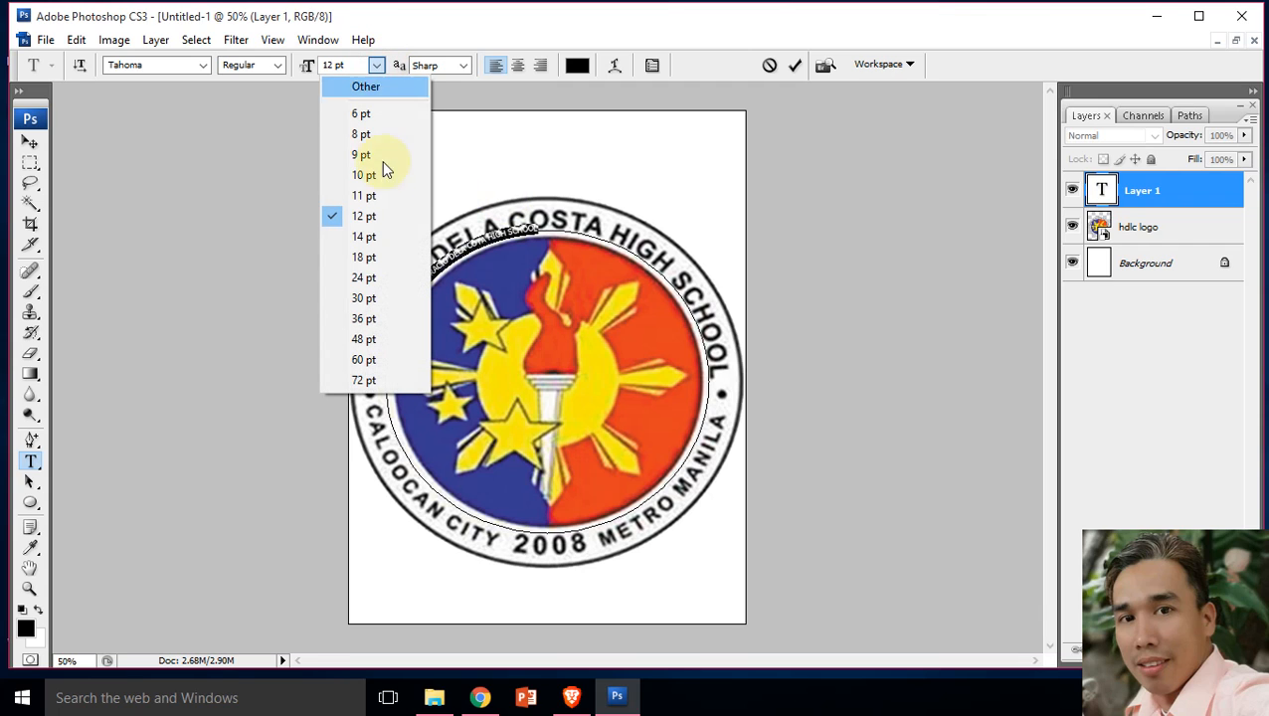
left_click(364, 318)
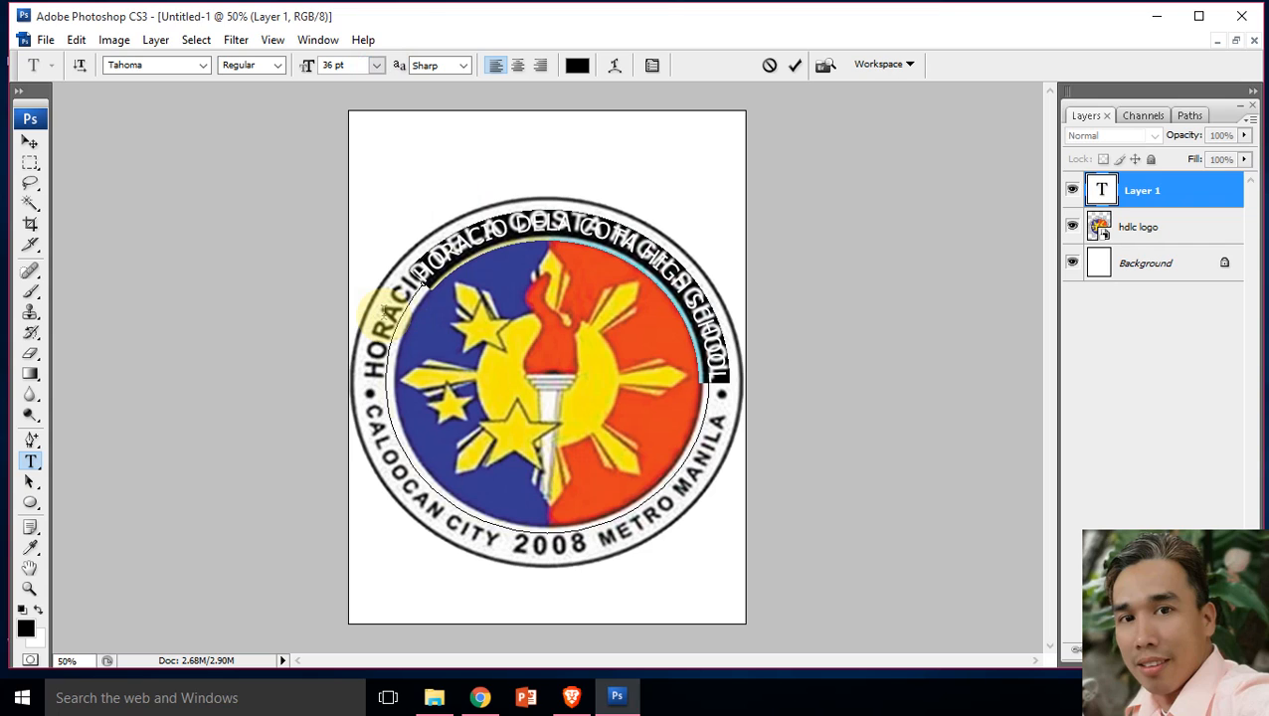
left_click(280, 66)
left_click(292, 102)
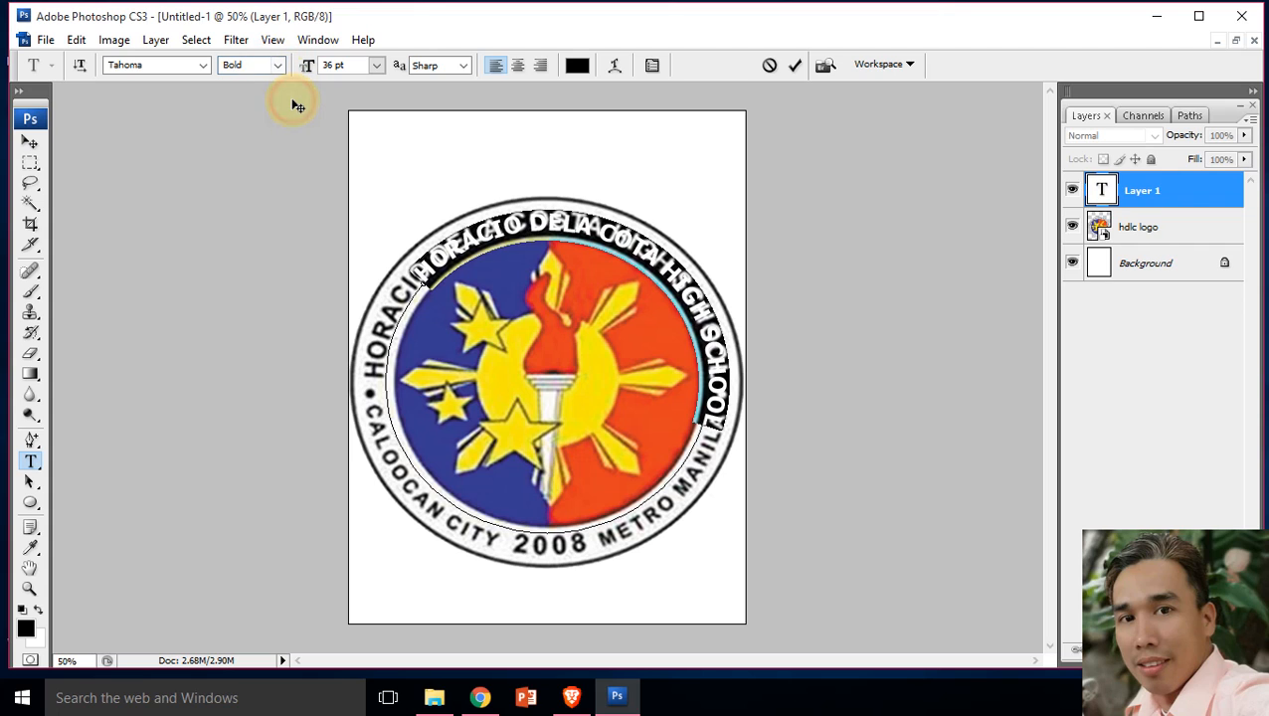
left_click(32, 145)
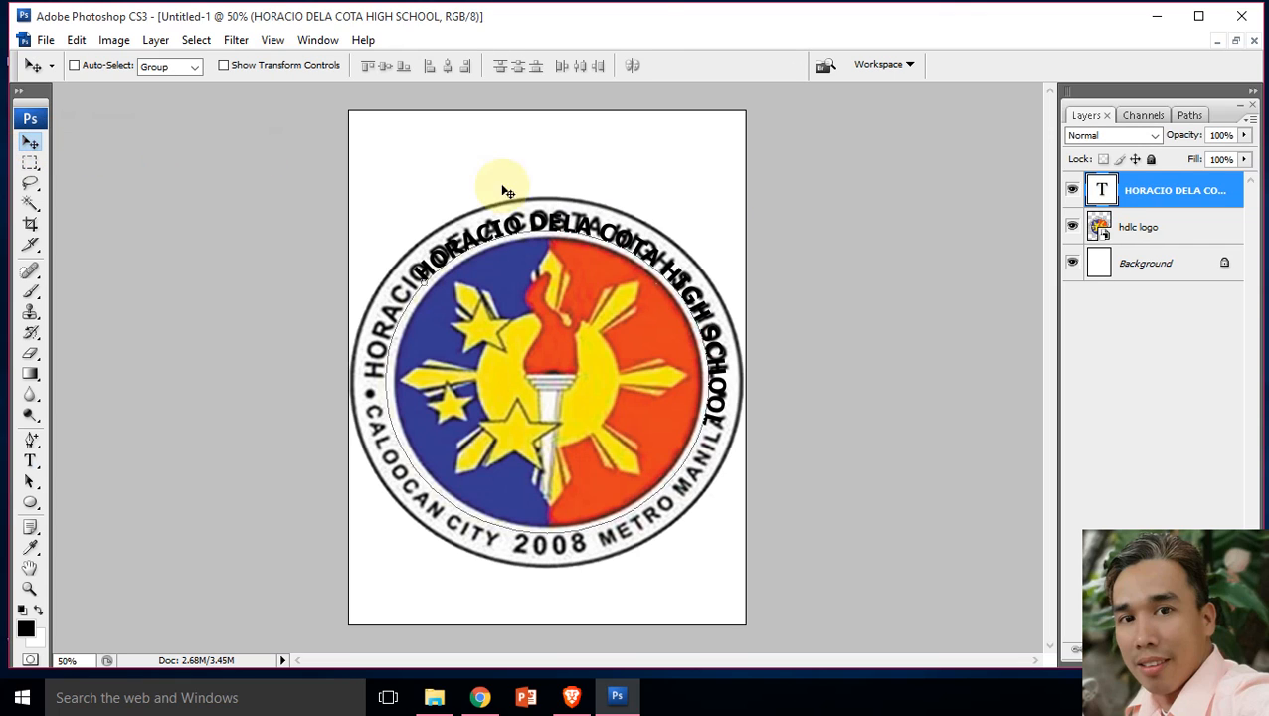
Step: Lower the opacity of the hdlc logo layer to 30%
left_click(1147, 234)
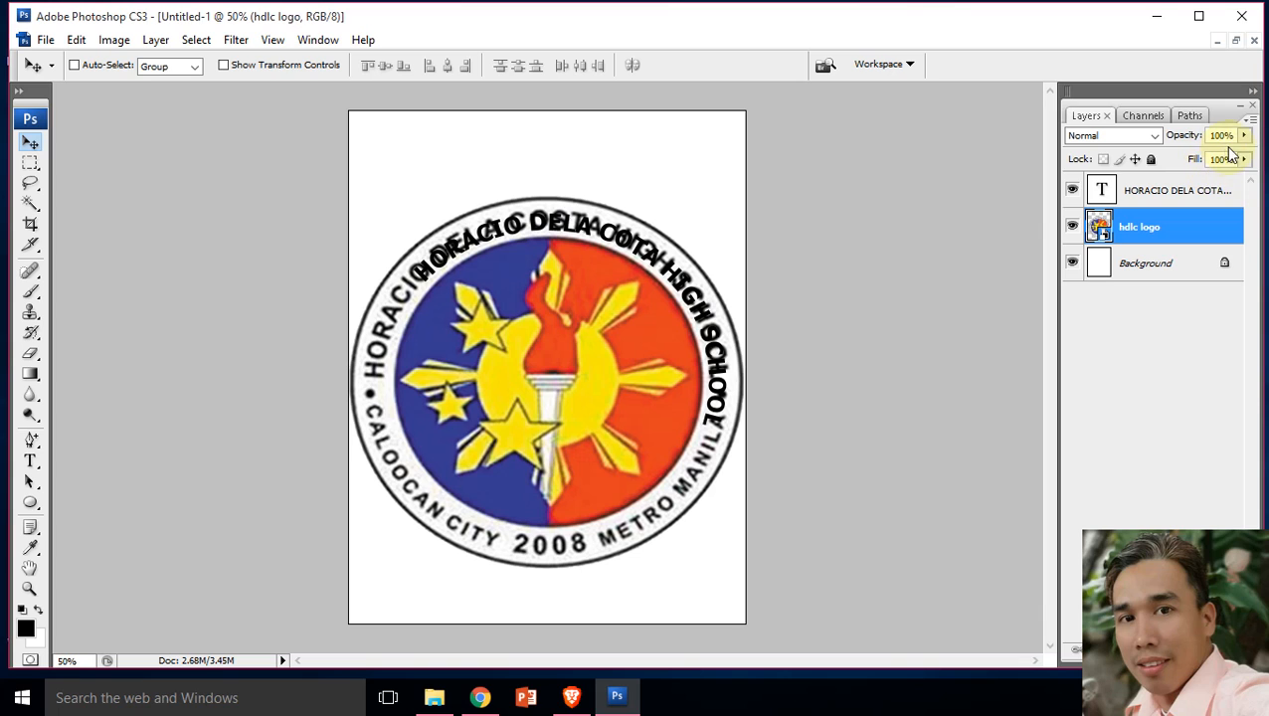
left_click(1243, 135)
left_click_drag(1245, 157, 1178, 156)
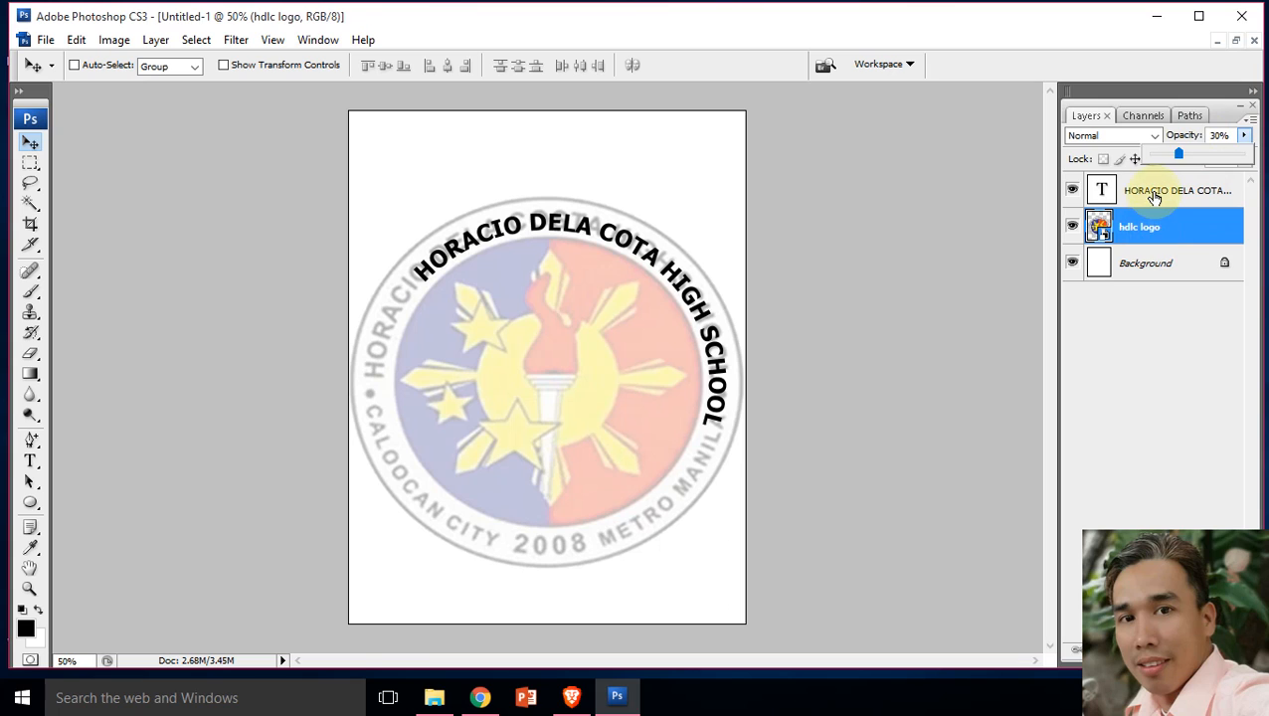
Step: Rotate the school-name text layer by -15° twice, applying each rotation, to move the text counterclockwise around the circle
left_click(1149, 196)
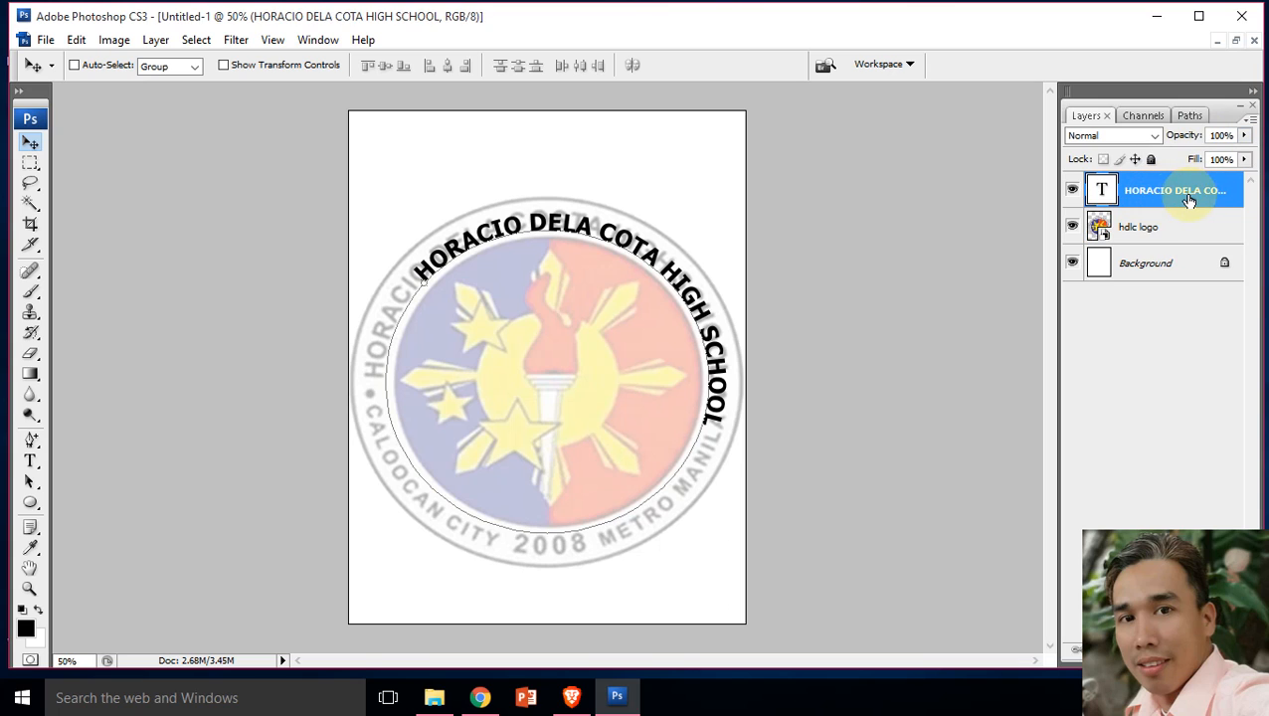
key("ctrl+t")
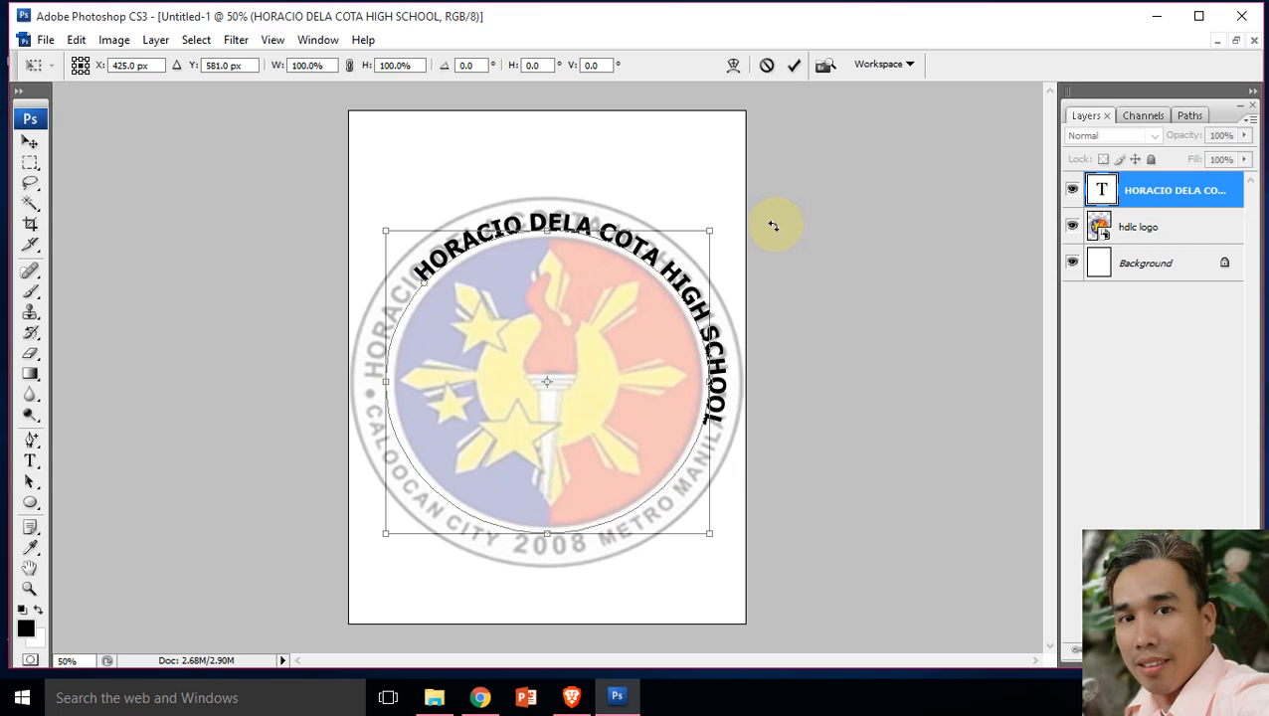
left_click_drag(773, 226, 731, 187)
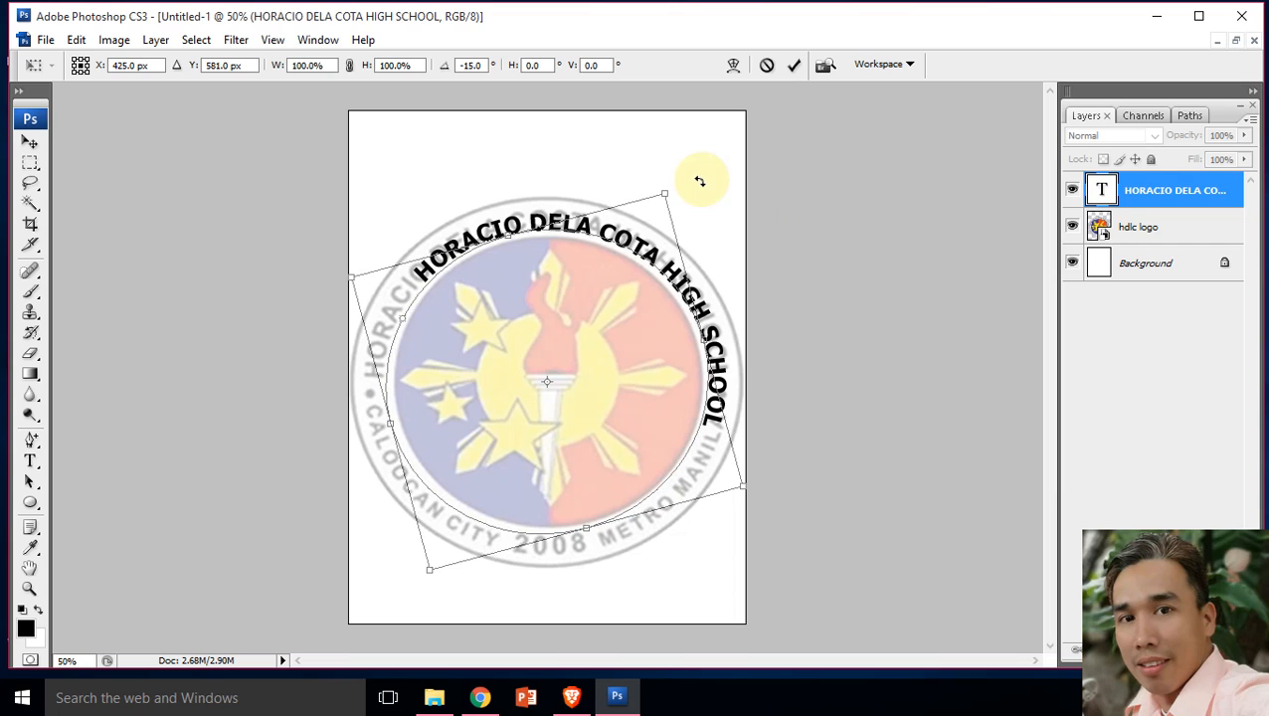
key("Return")
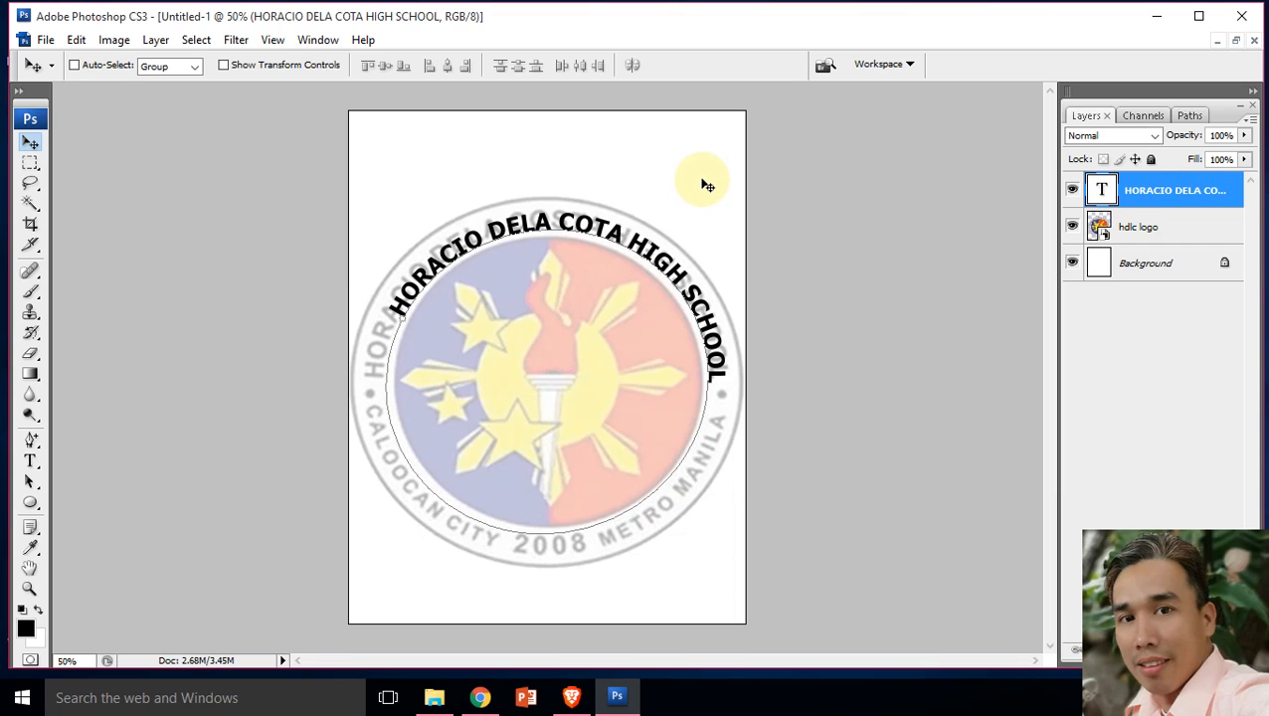
key("ctrl+t")
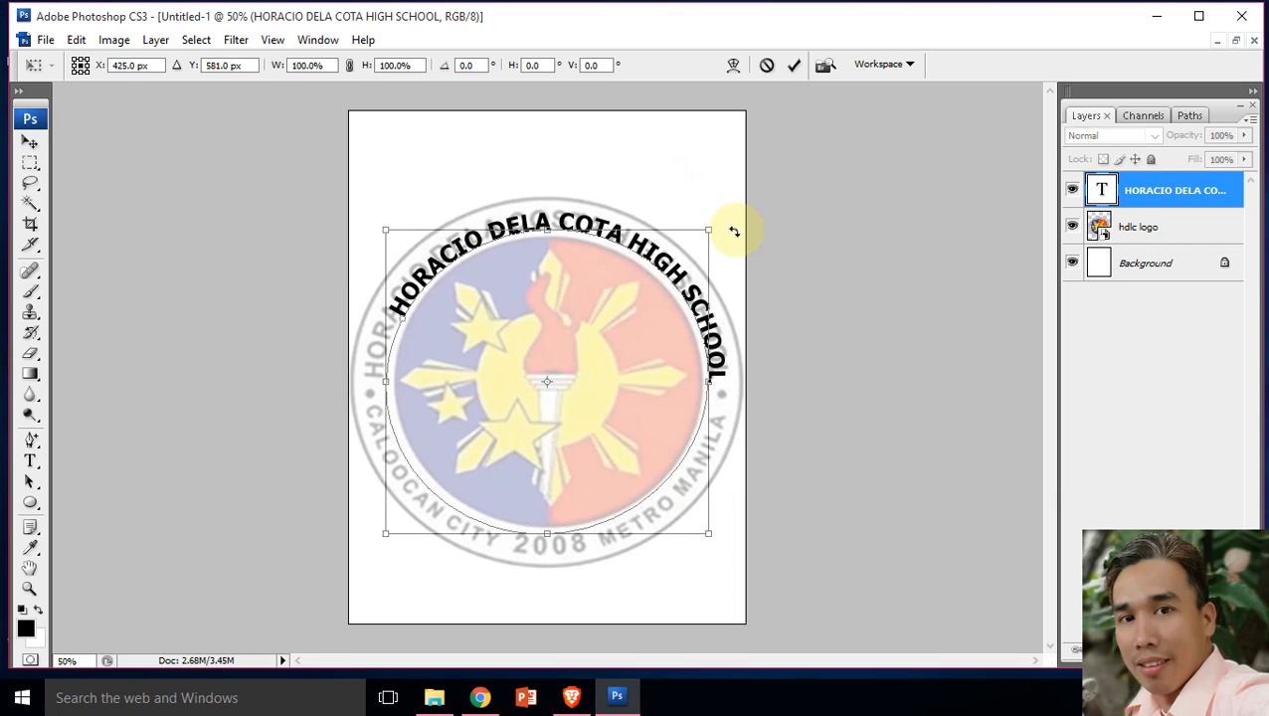
left_click_drag(715, 221, 697, 210)
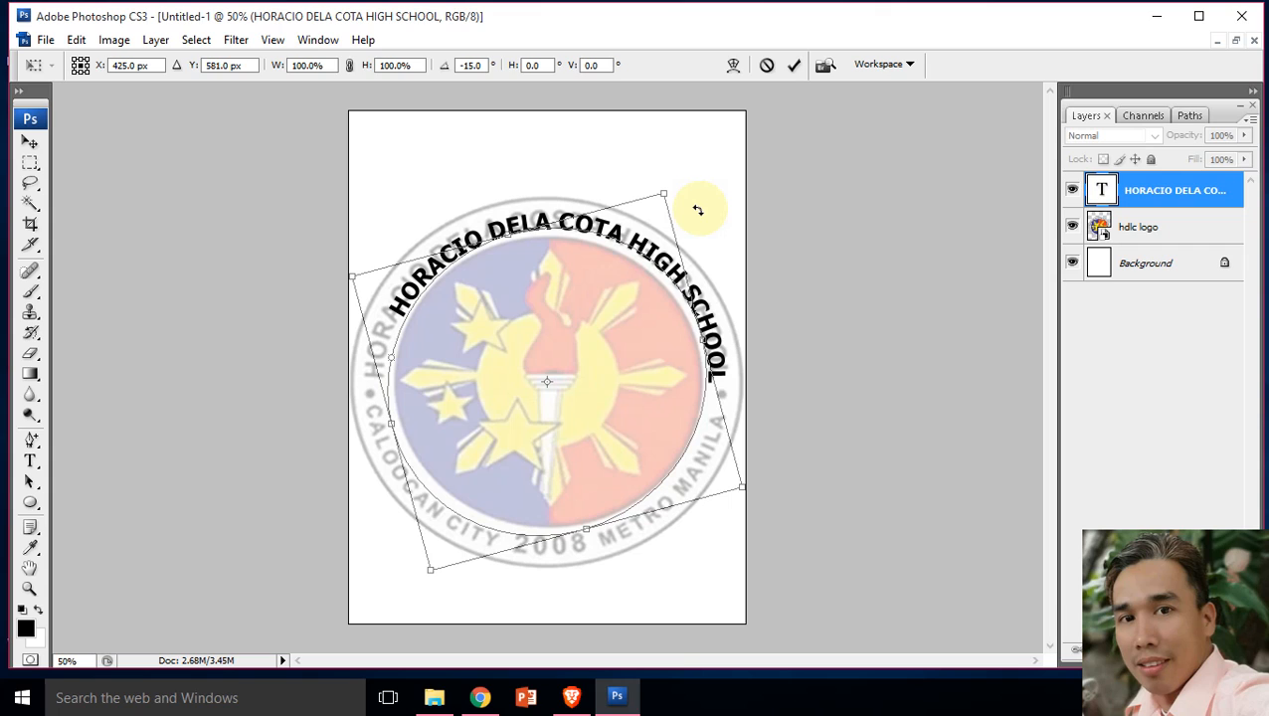
key("Return")
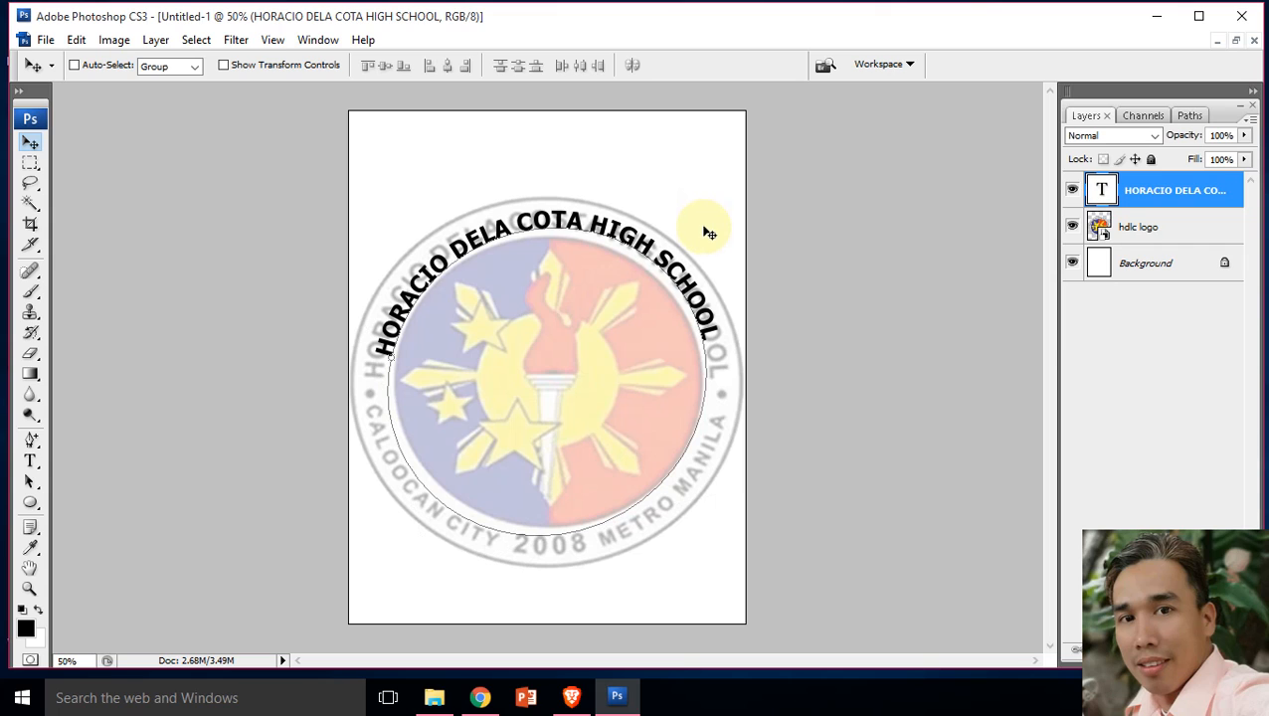
Step: Select the whole school-name text on the path and set its font size to 40 pt
left_click(31, 164)
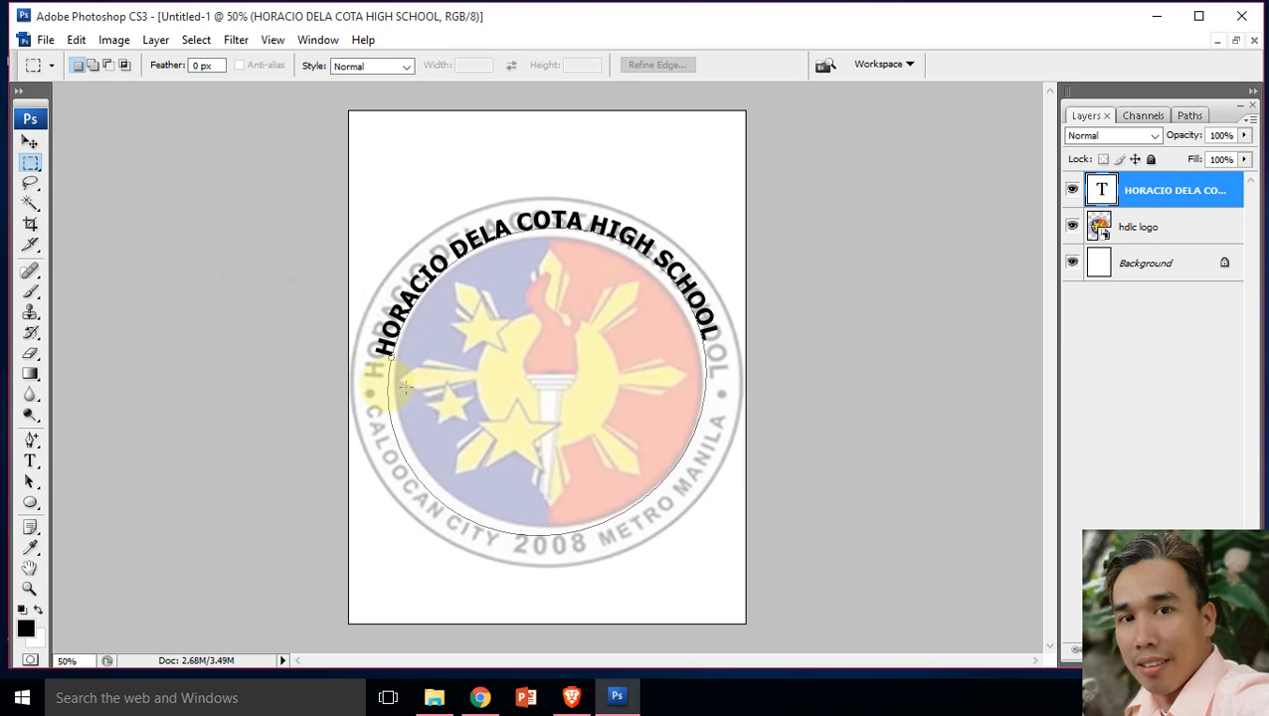
left_click(30, 146)
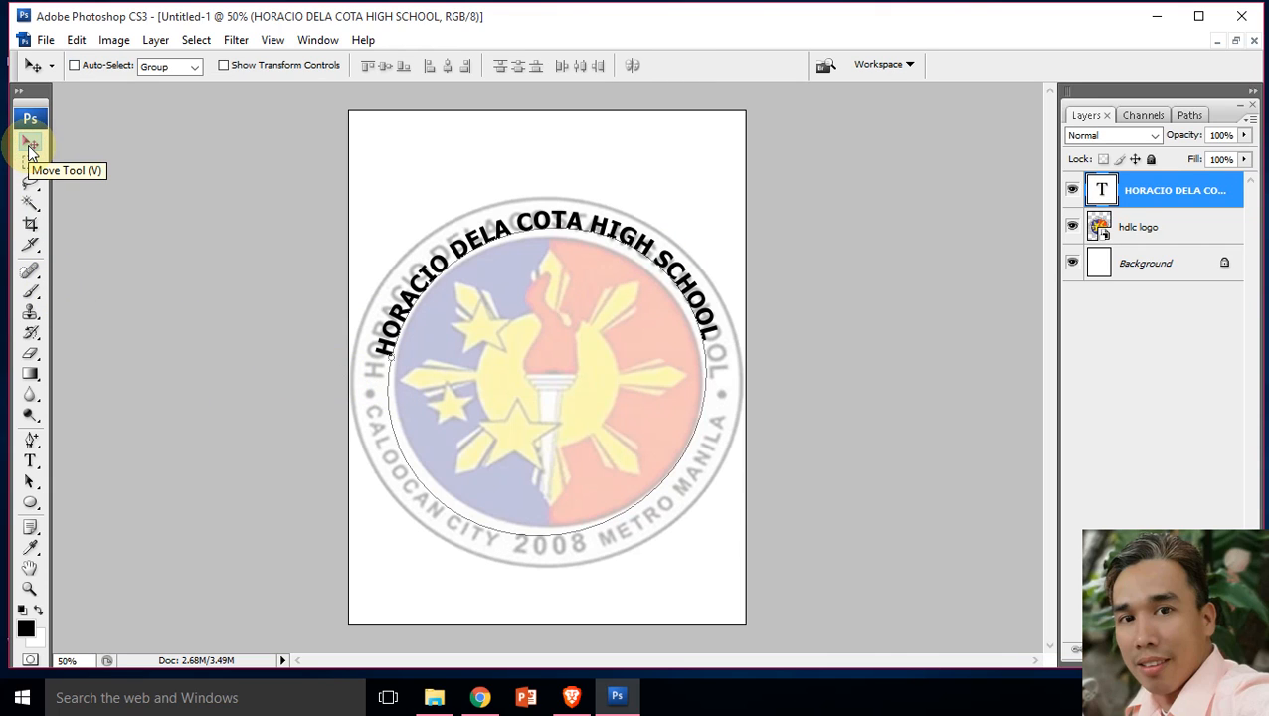
left_click(30, 461)
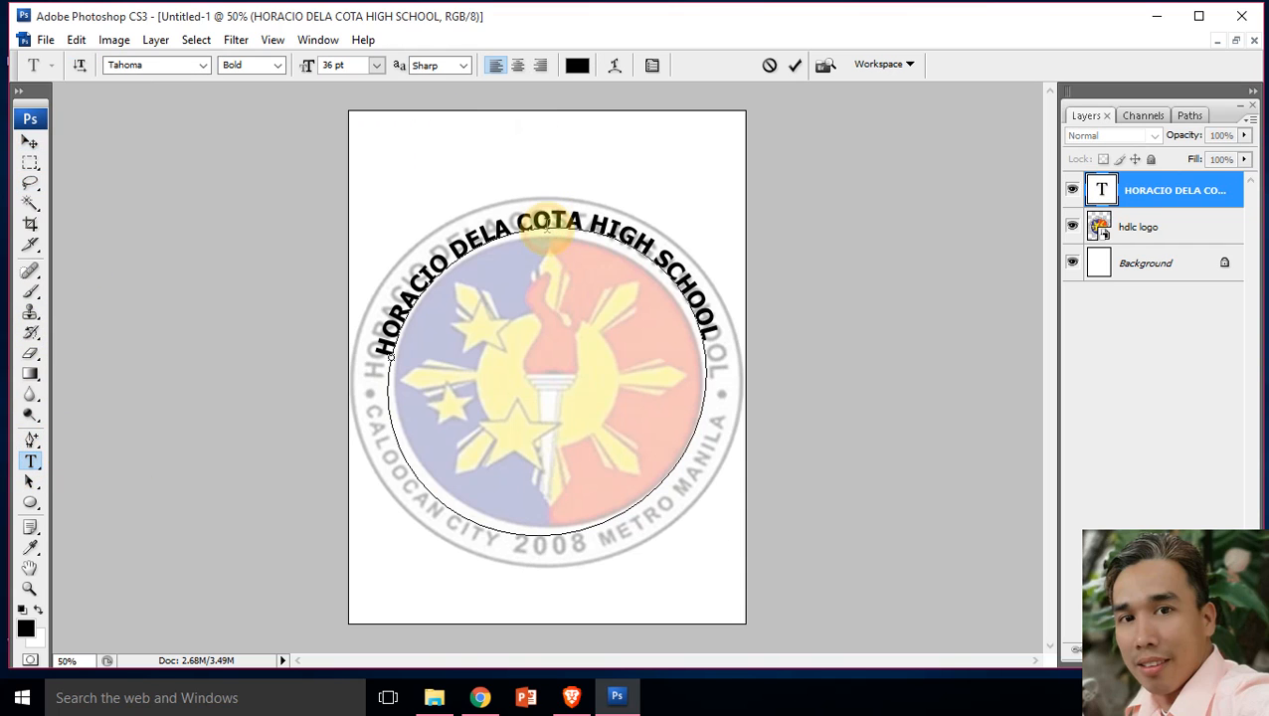
left_click(545, 225)
key("ctrl+a")
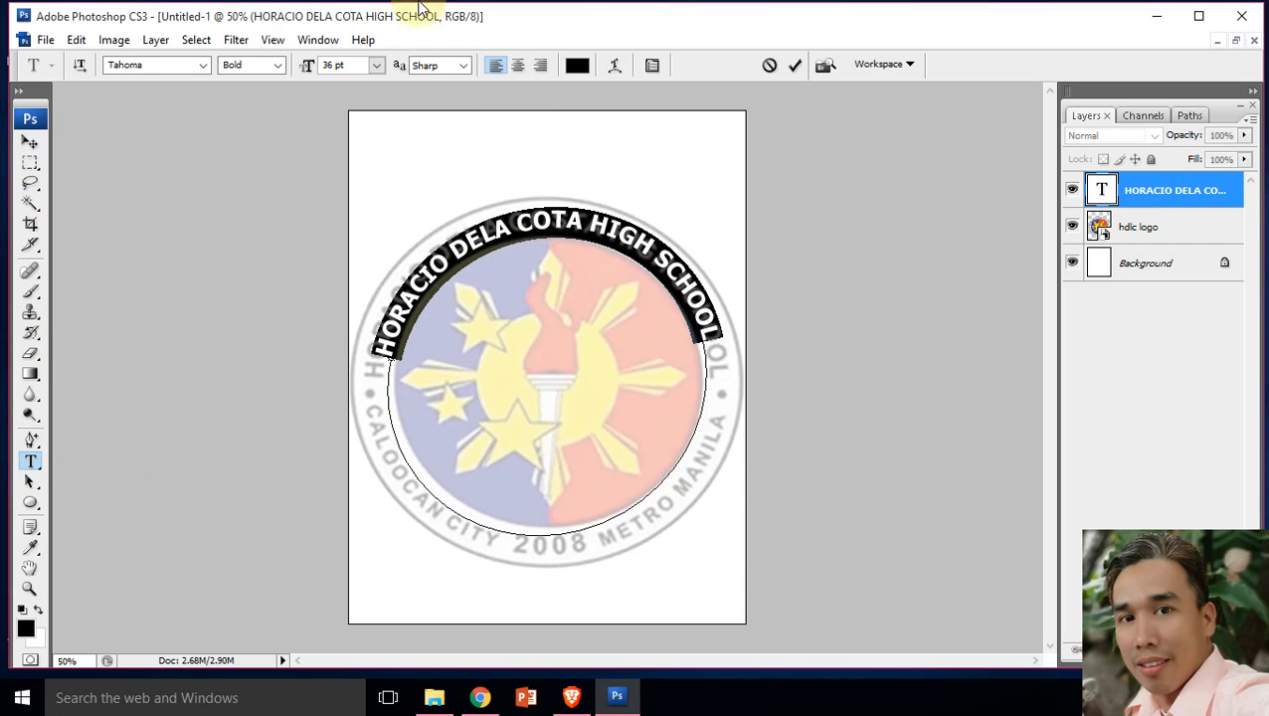
left_click(334, 65)
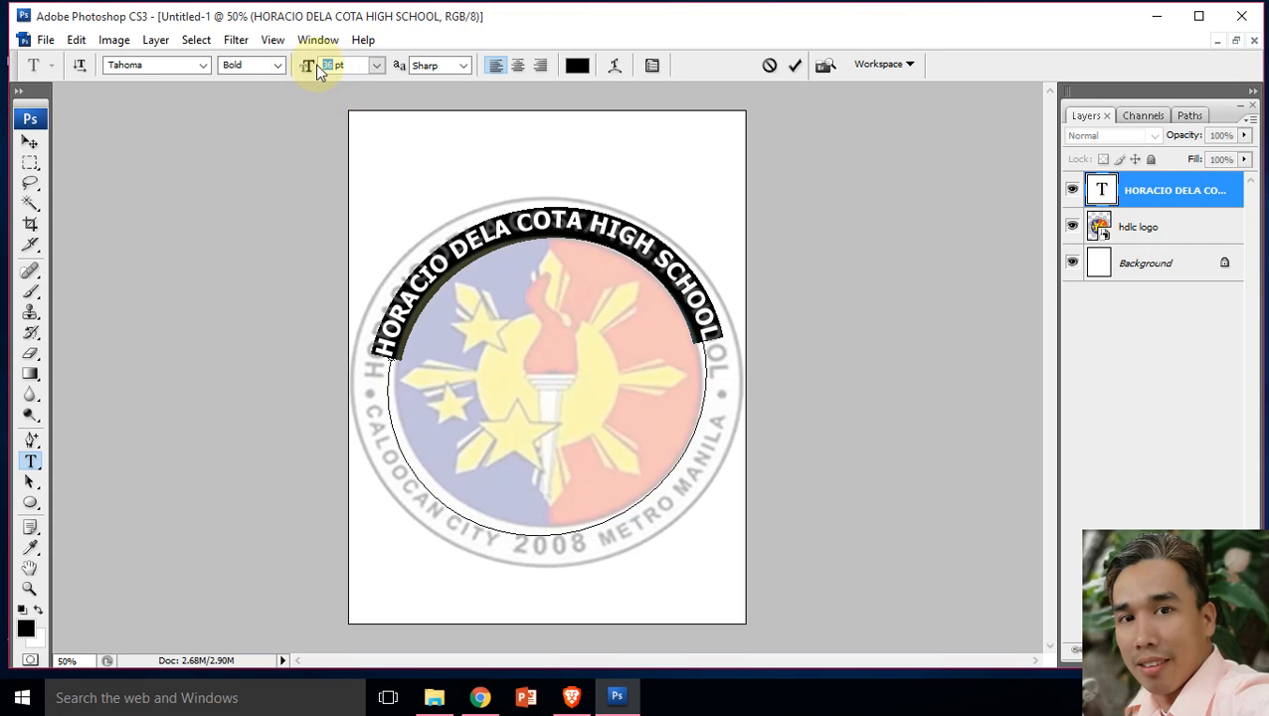
type("38")
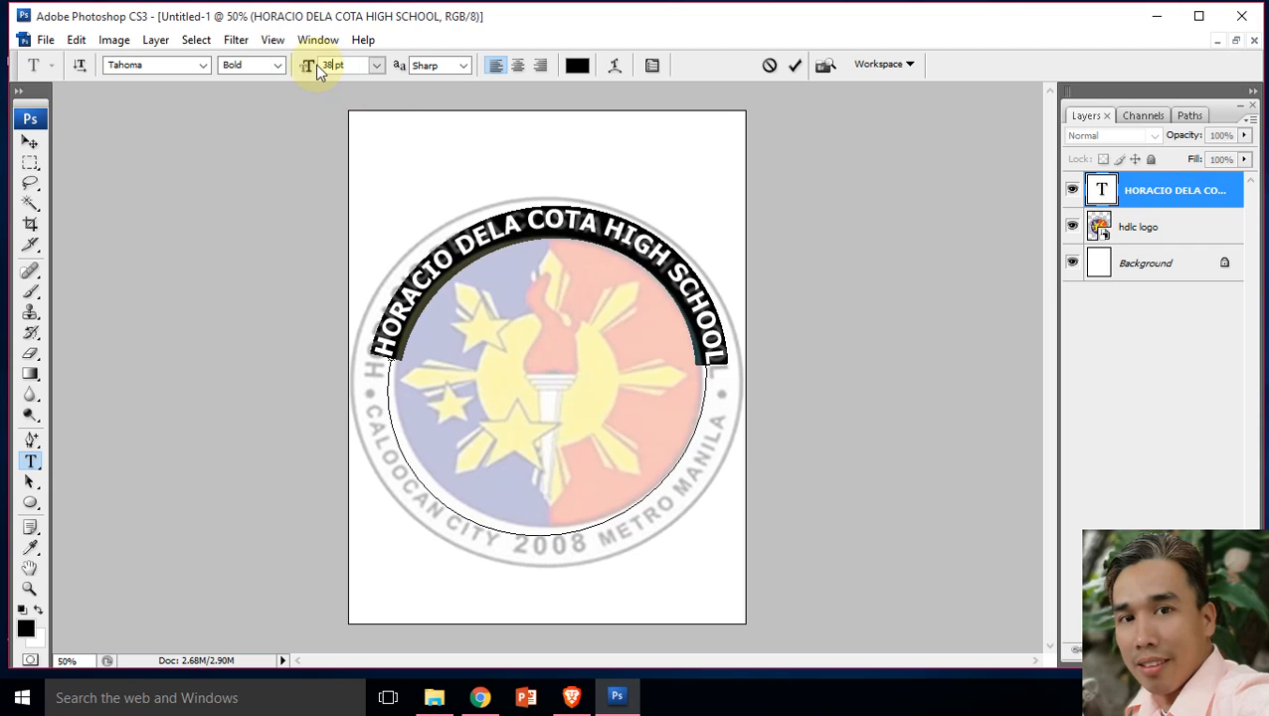
key("BackSpace")
key("BackSpace")
type("40")
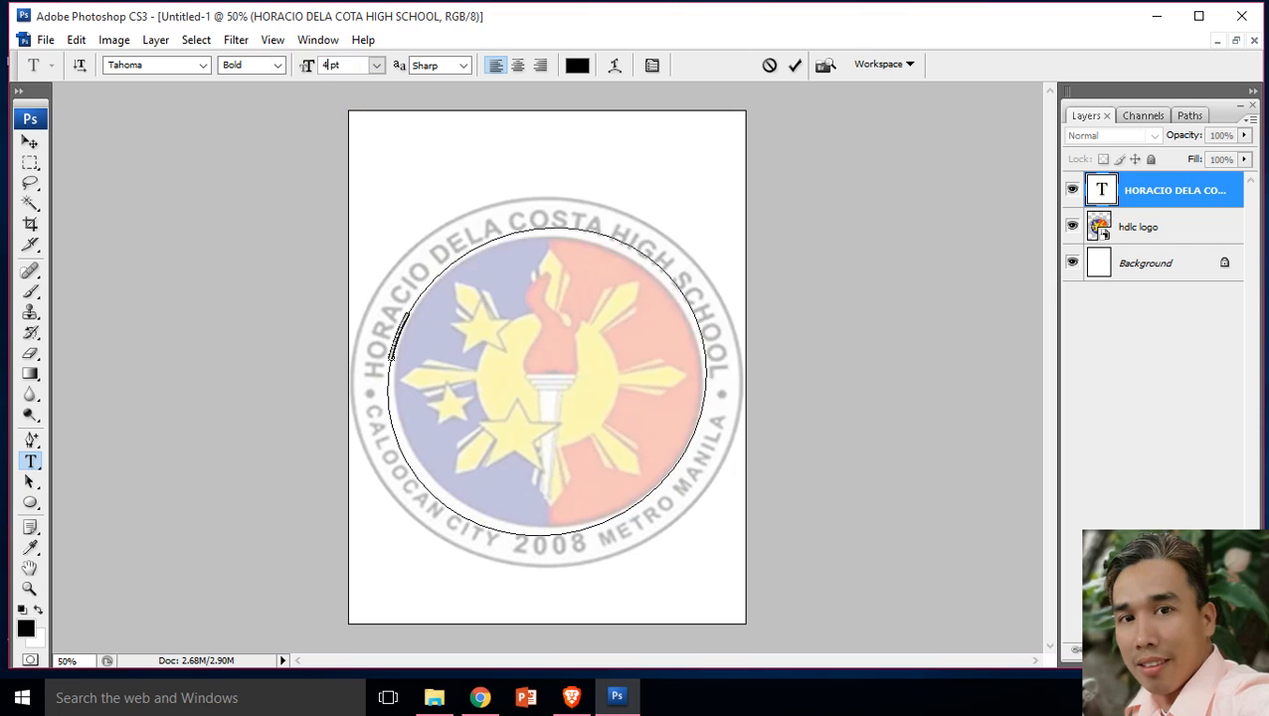
Step: Commit the text, then rotate its layer counterclockwise in three small applied rotations, starting with -1.3° and ending with -2.3°
left_click(29, 142)
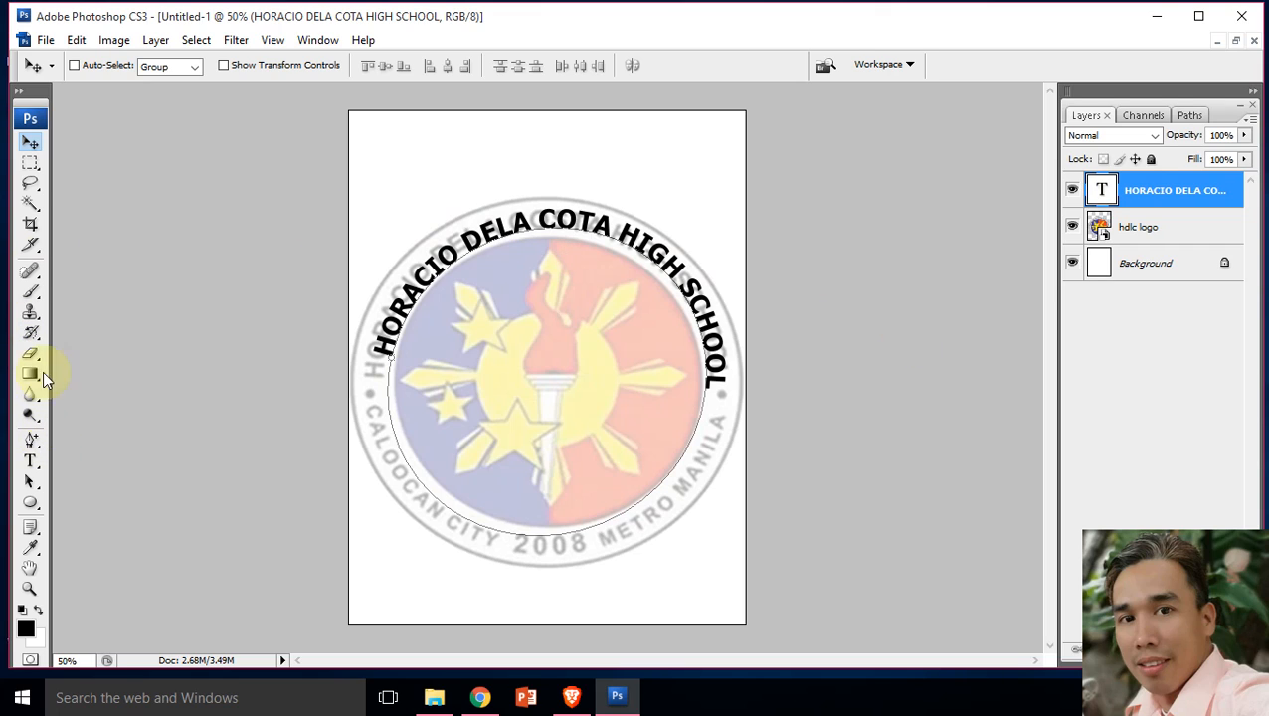
key("ctrl+t")
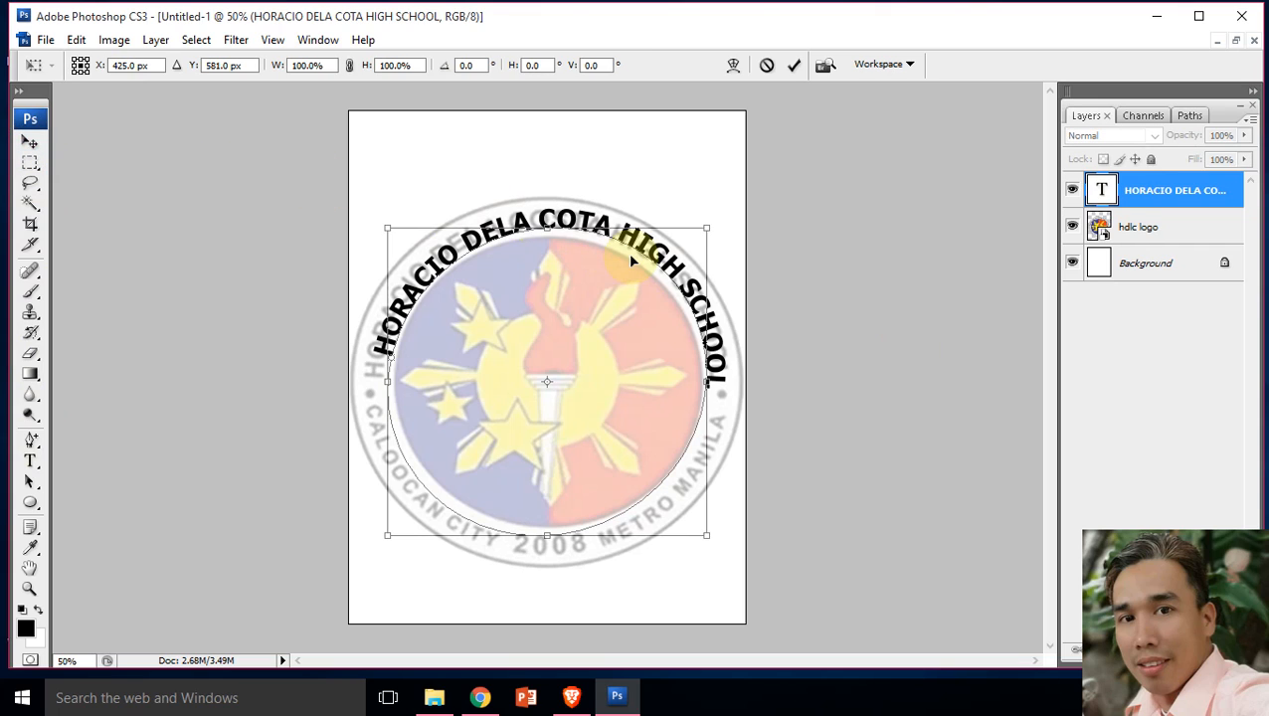
left_click_drag(741, 212, 737, 209)
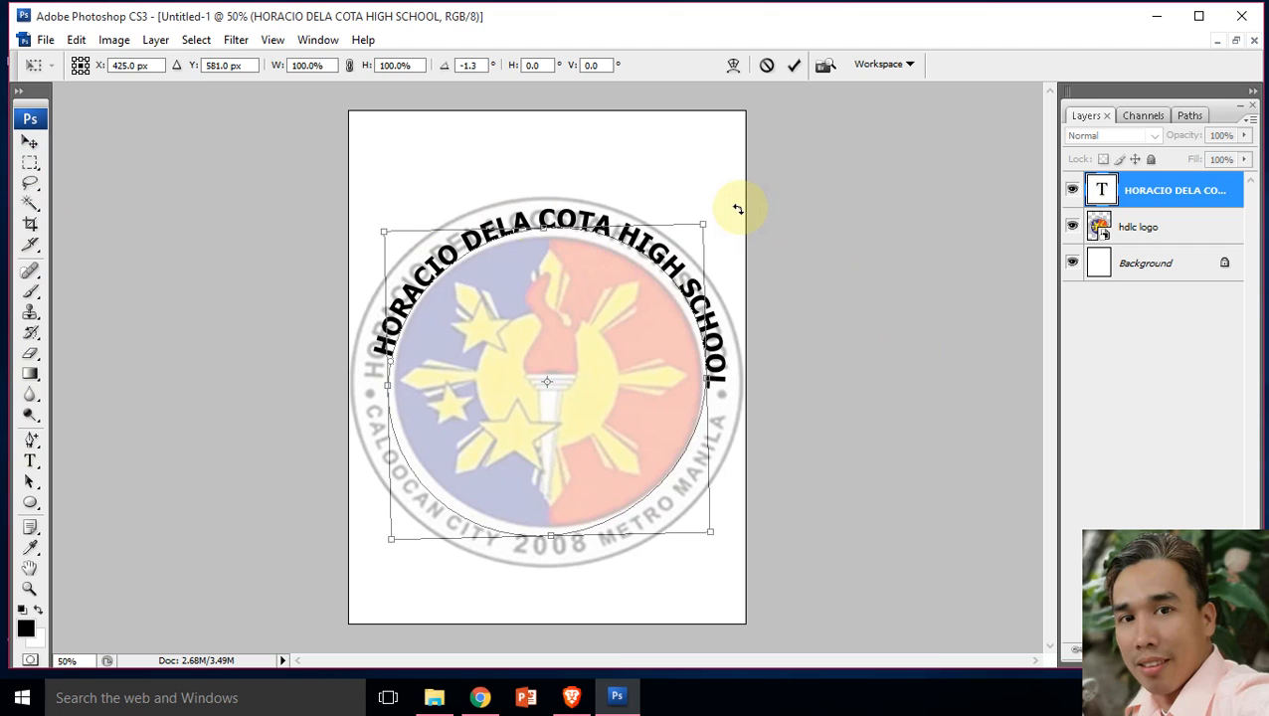
key("Return")
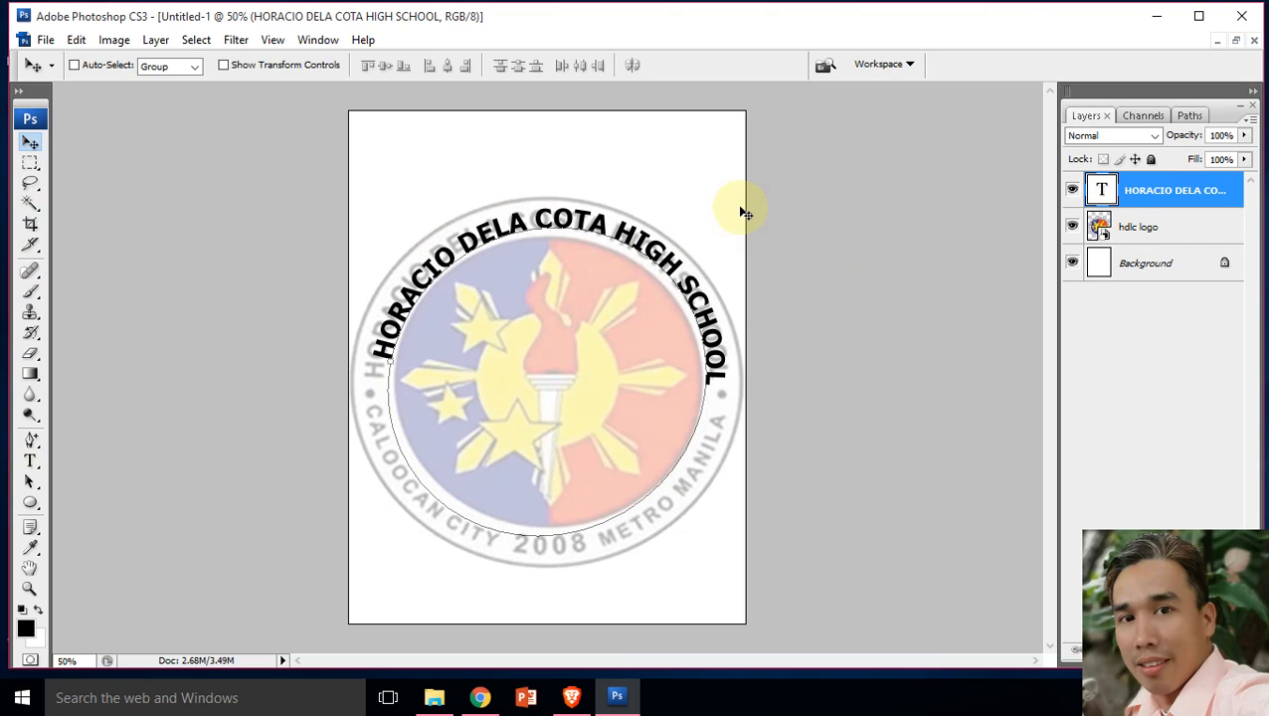
key("ctrl+t")
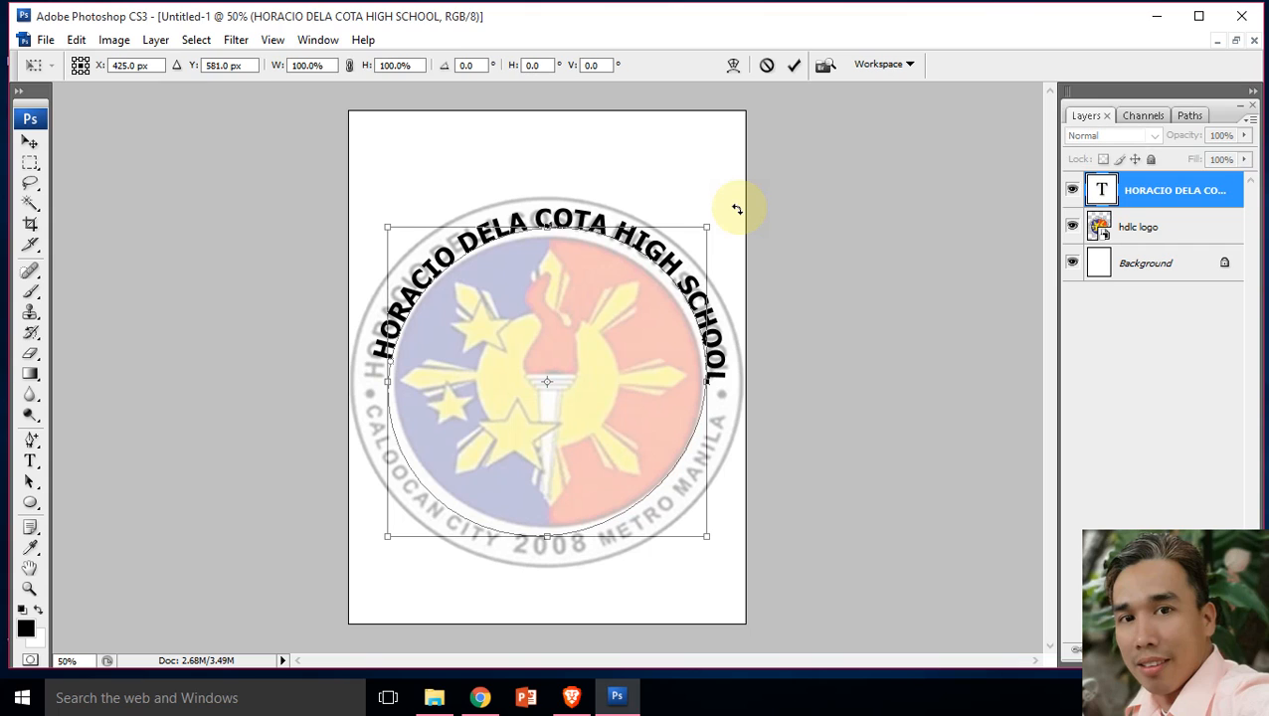
left_click_drag(735, 206, 731, 204)
key("Return")
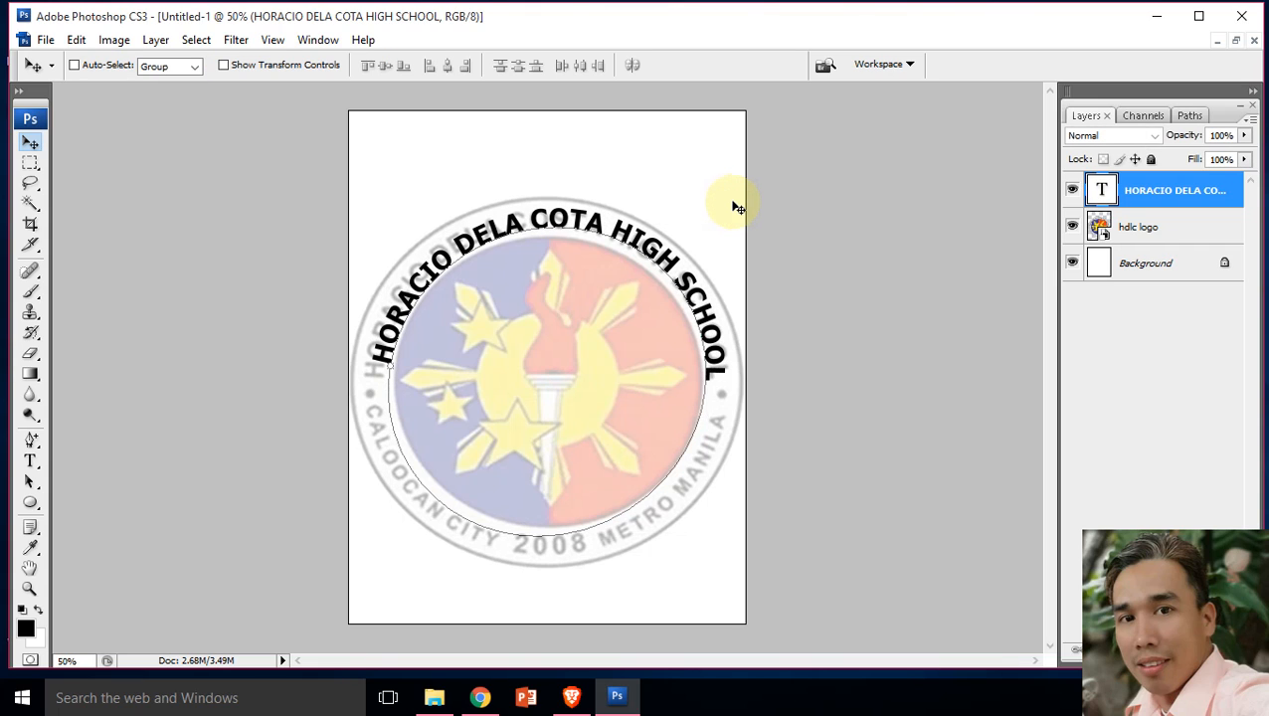
key("ctrl+t")
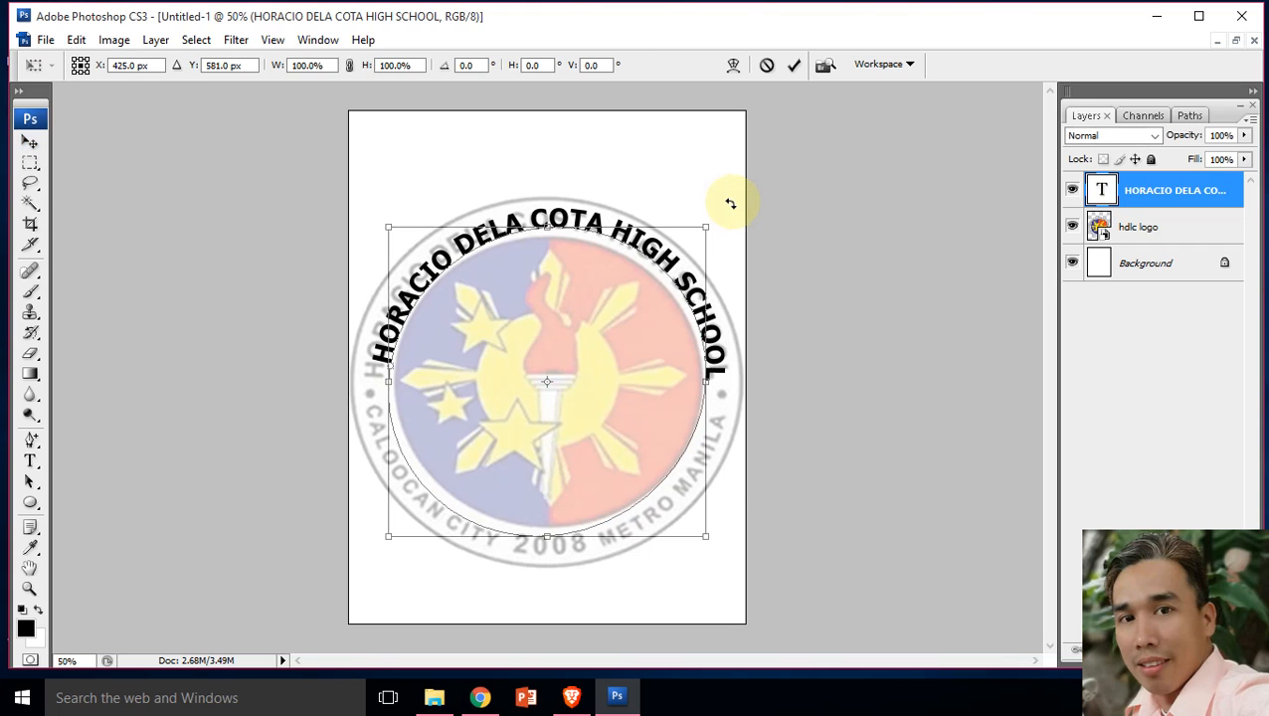
left_click_drag(727, 207, 719, 201)
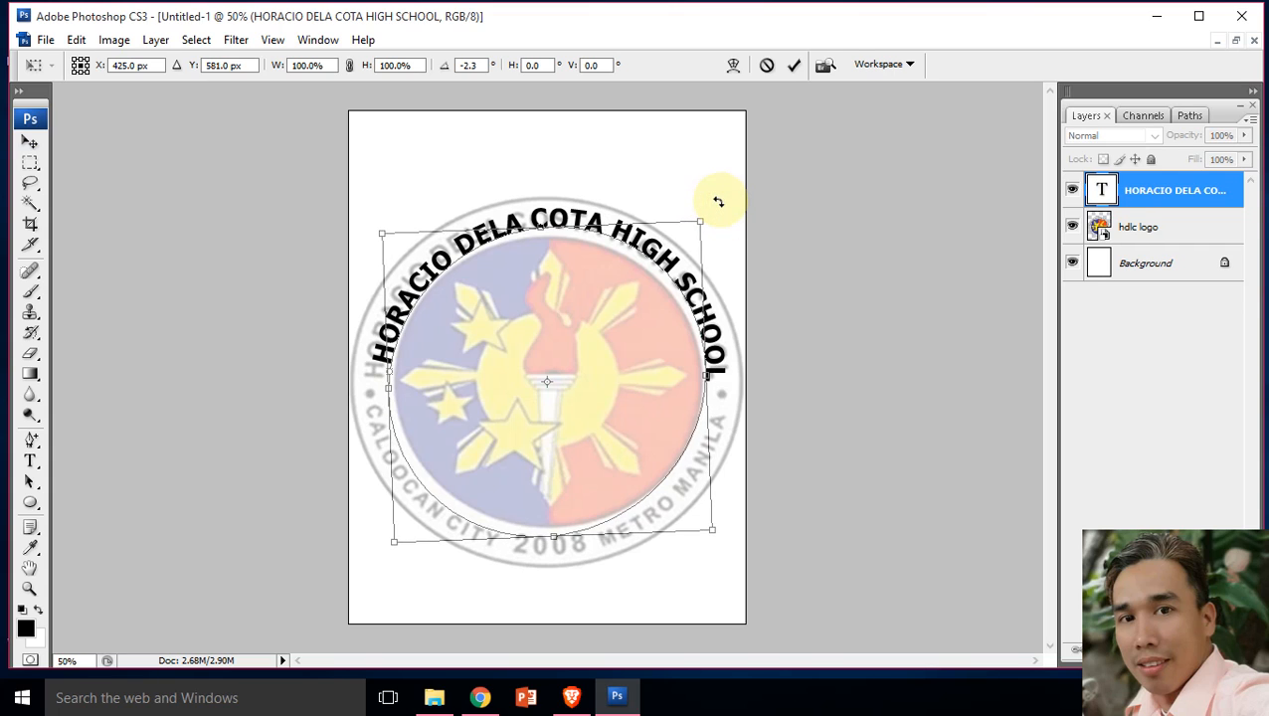
key("Return")
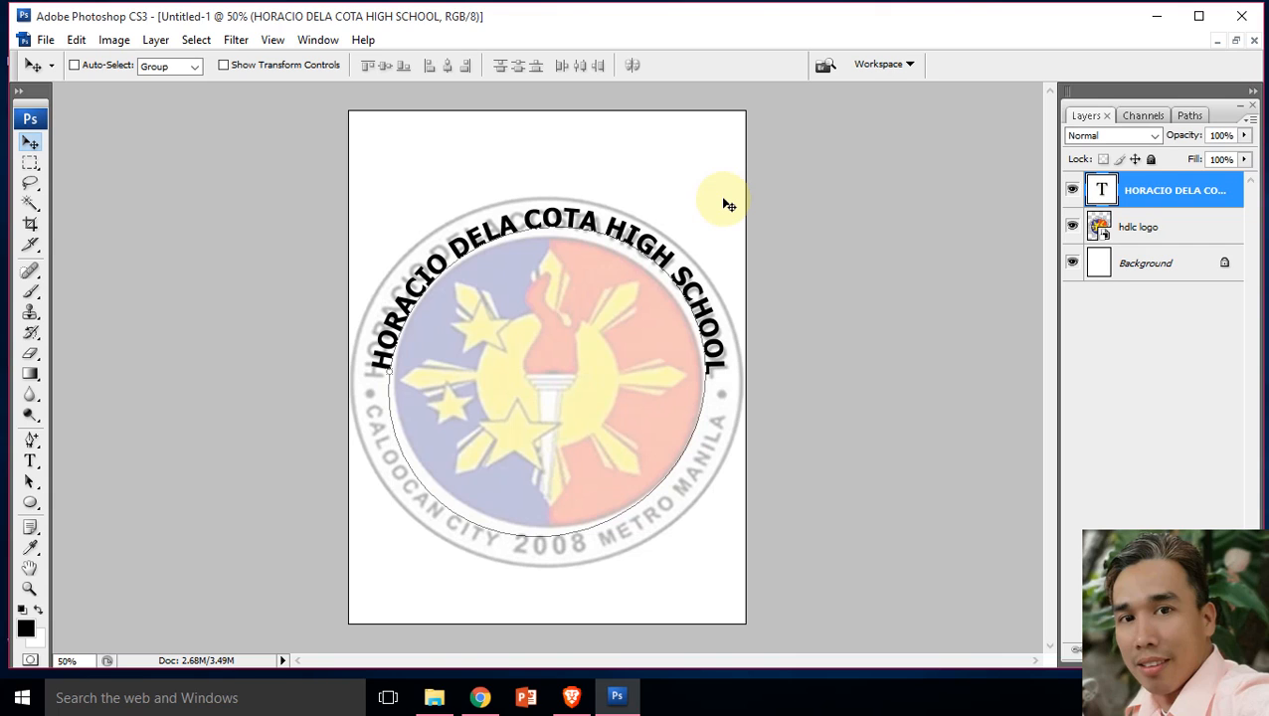
Step: Hide the school-name text layer and delete the Work Path
left_click(29, 167)
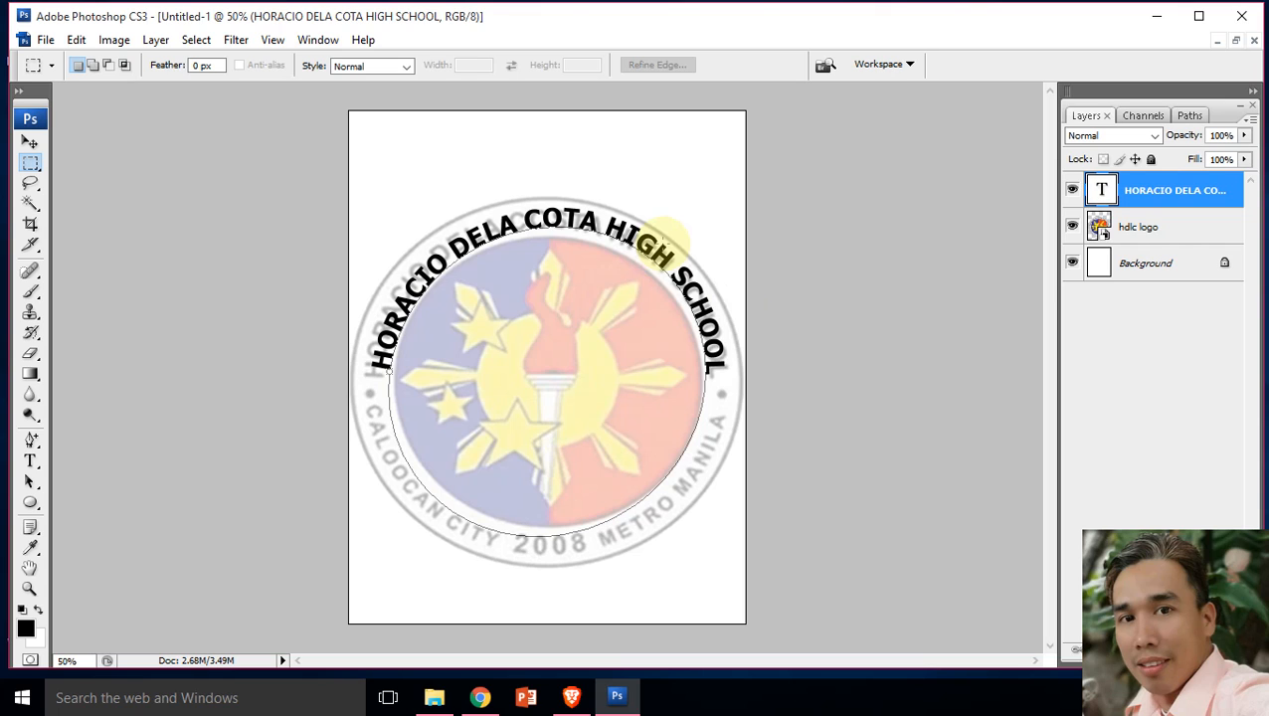
left_click(1072, 190)
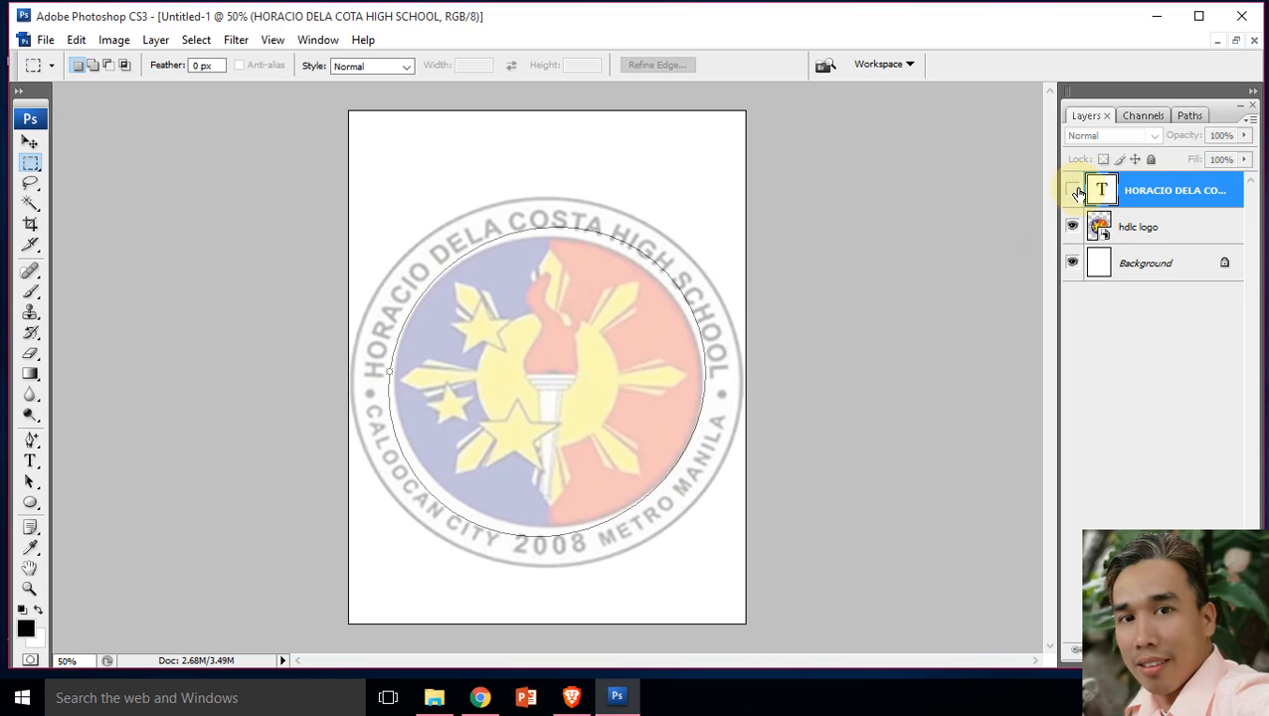
left_click(1189, 117)
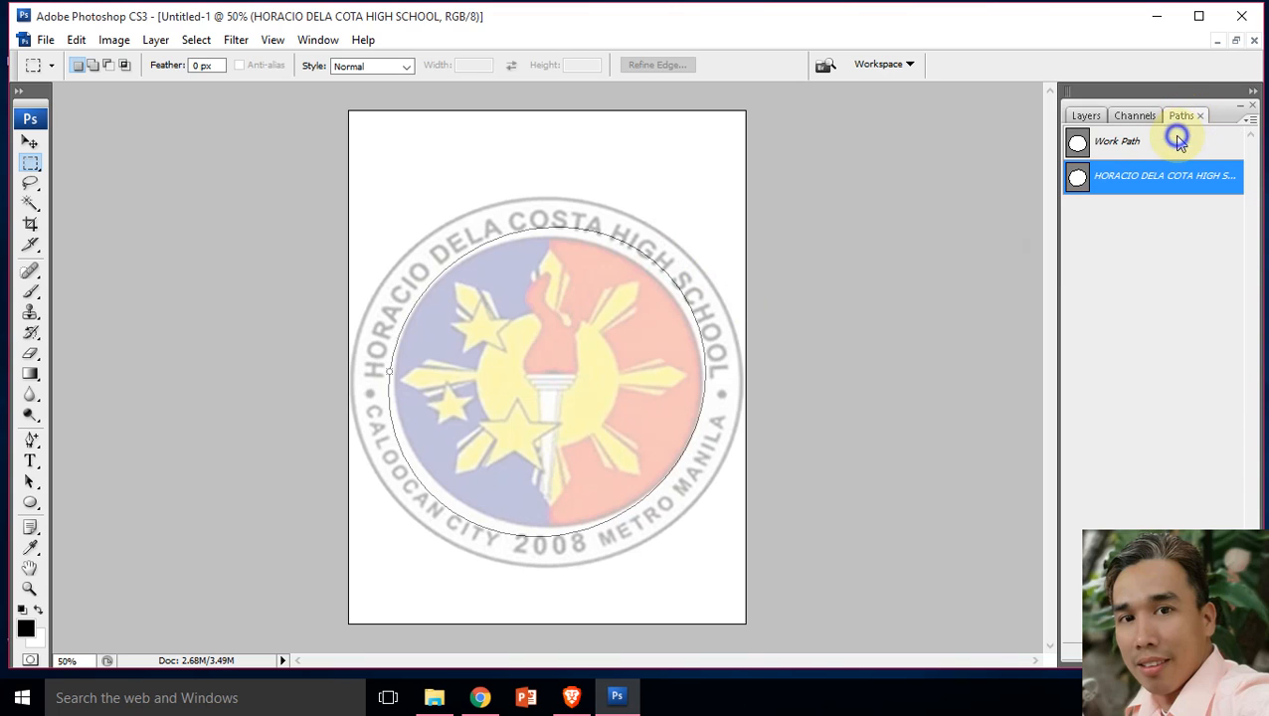
right_click(1177, 141)
left_click(1179, 175)
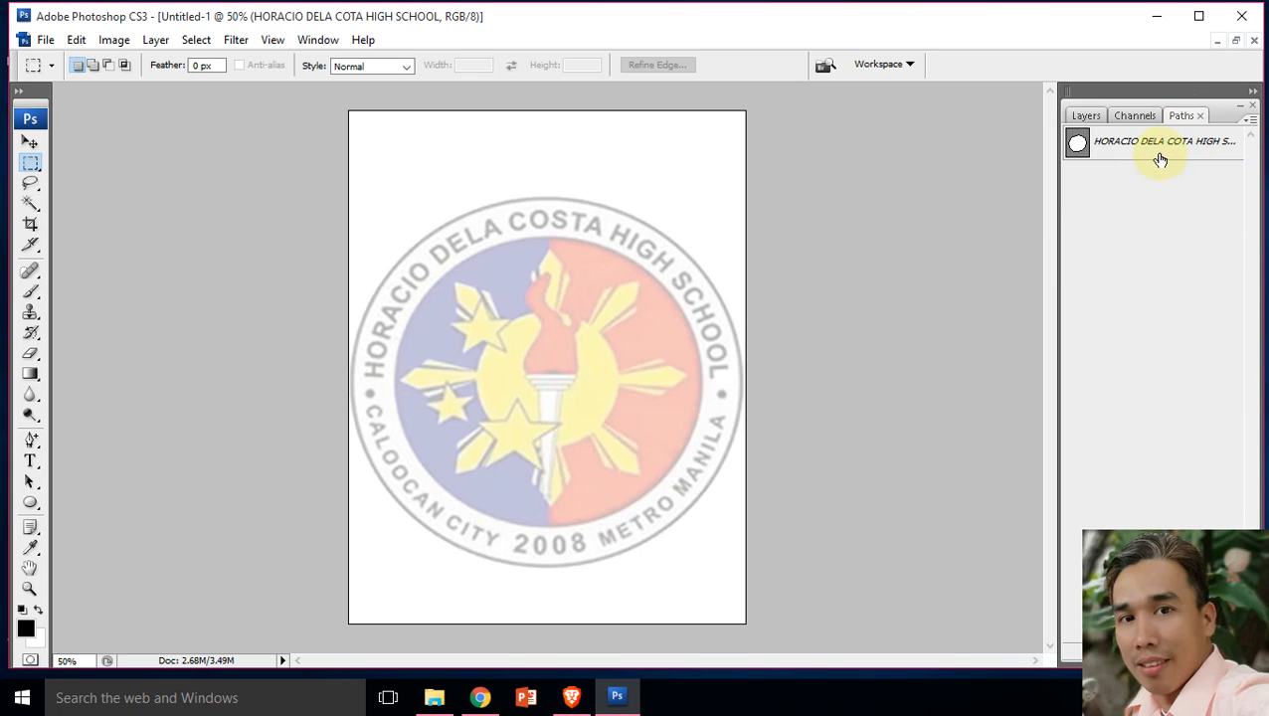
right_click(1160, 159)
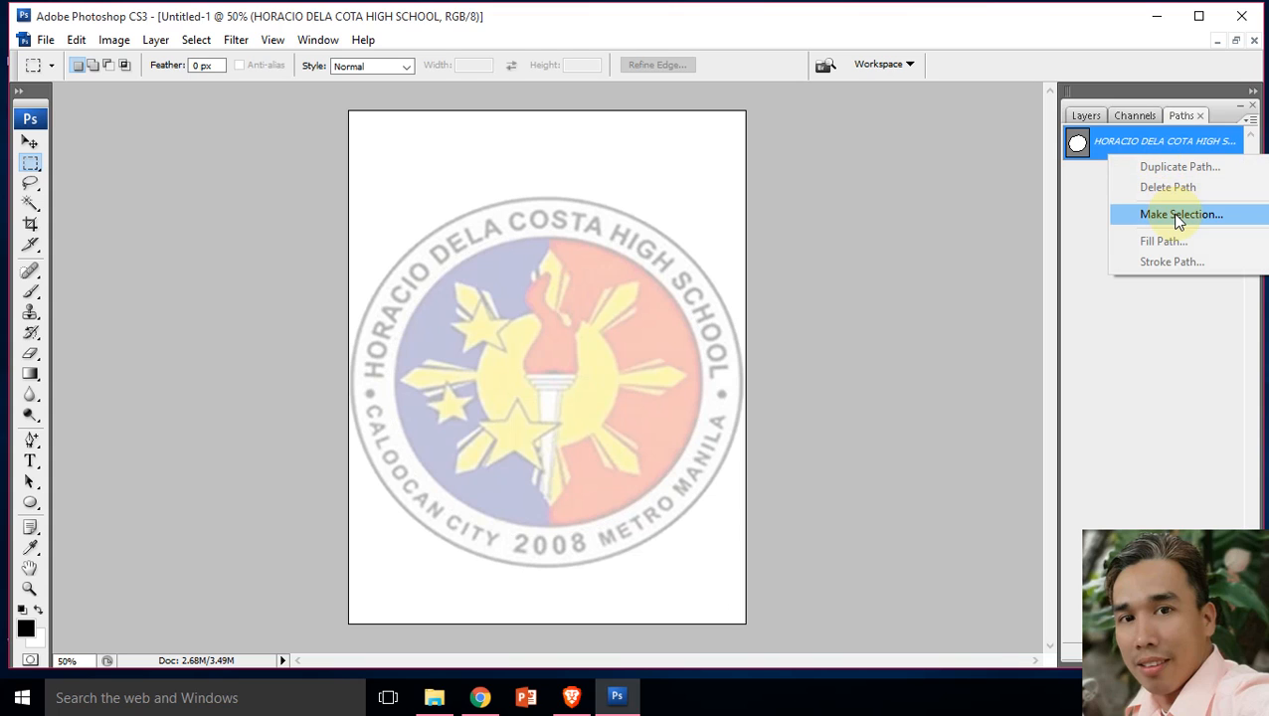
right_click(1103, 137)
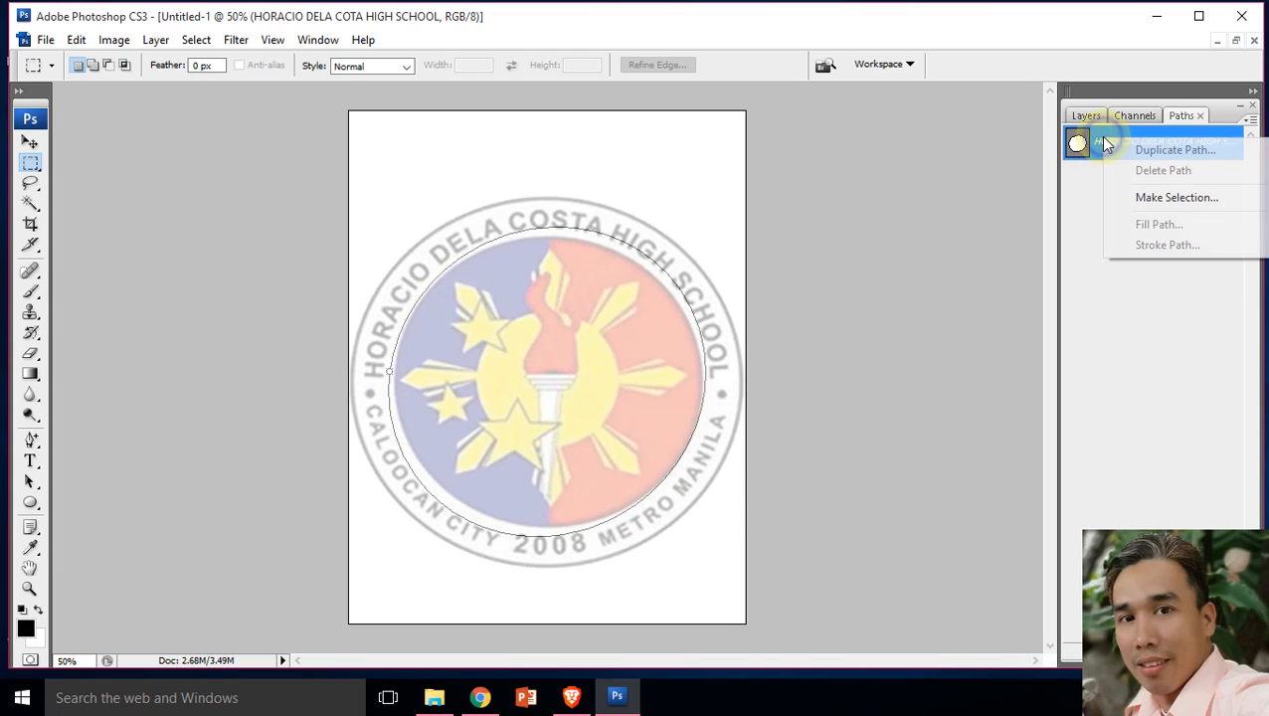
left_click(1069, 202)
right_click(1107, 143)
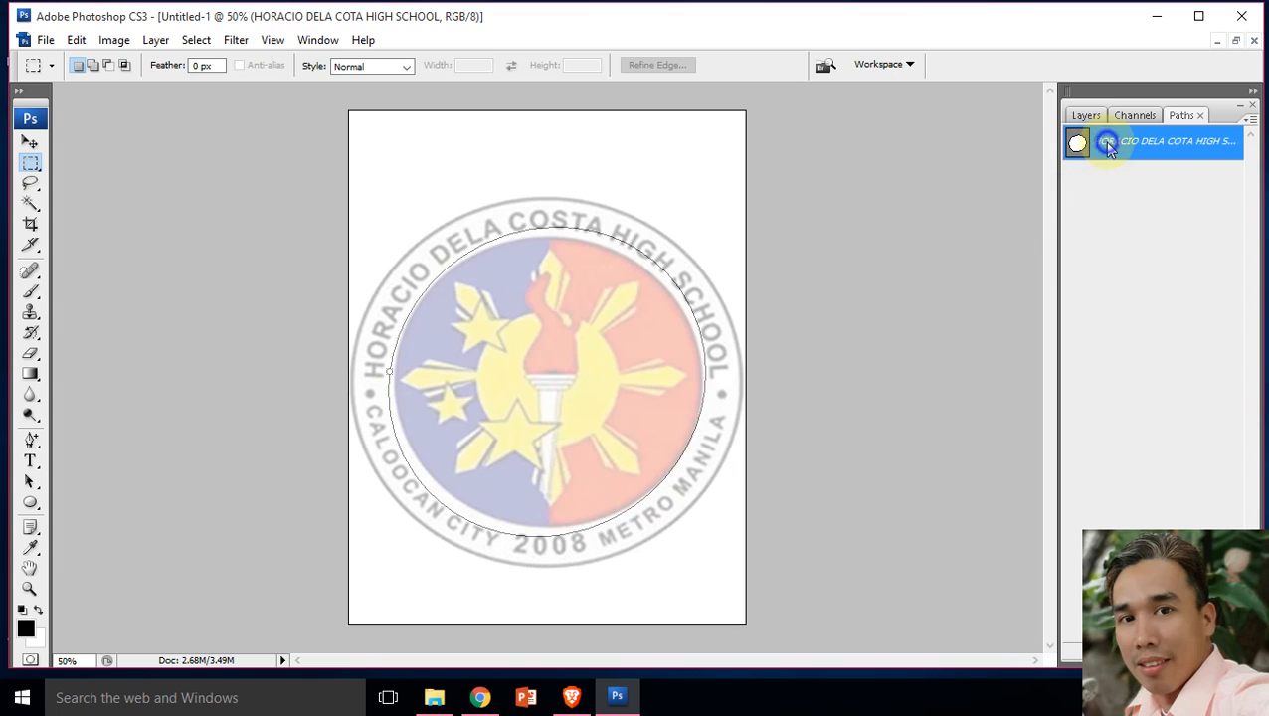
left_click(1091, 185)
Step: Convert the hidden school-name text layer to a smart object and check that its path is gone
left_click(1086, 117)
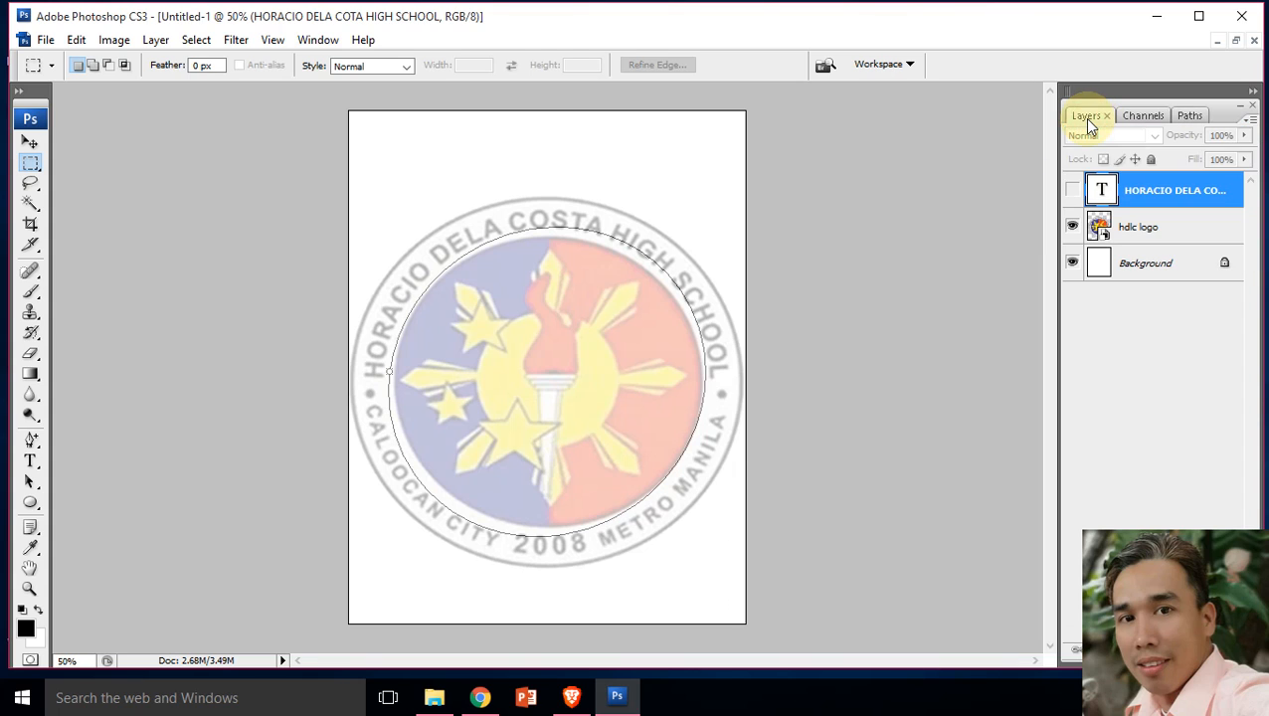
right_click(1171, 191)
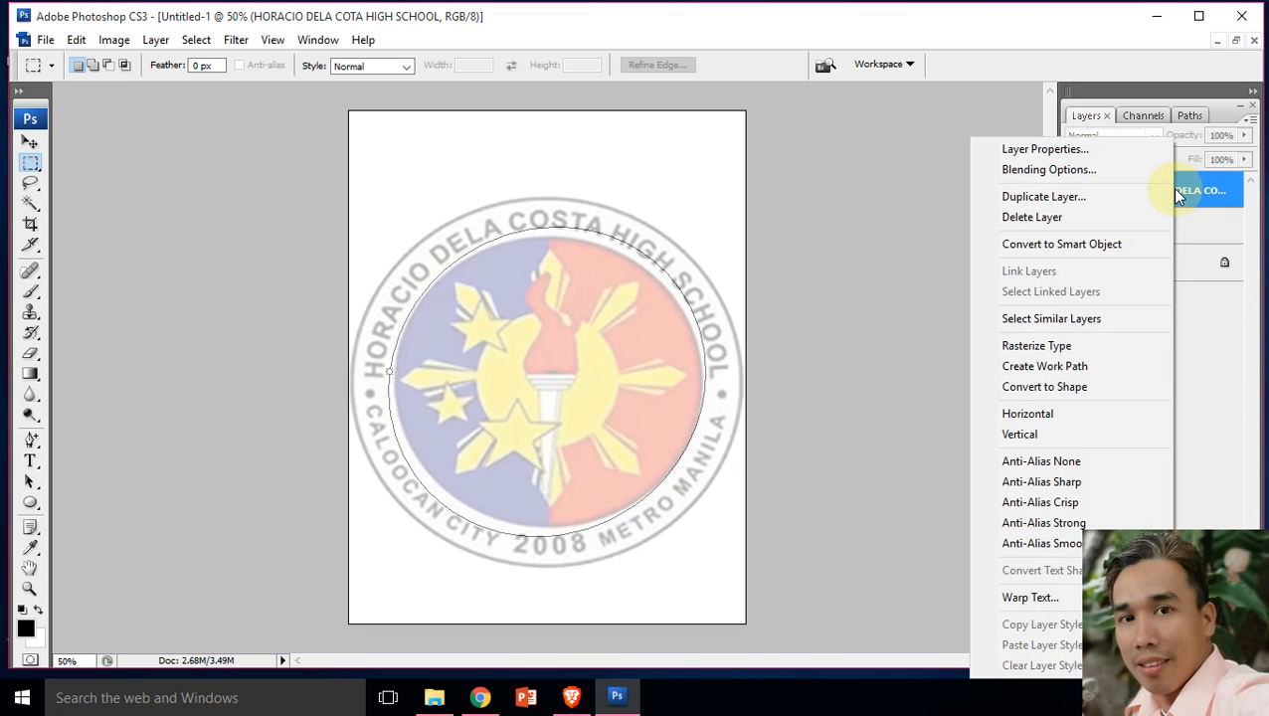
left_click(1068, 245)
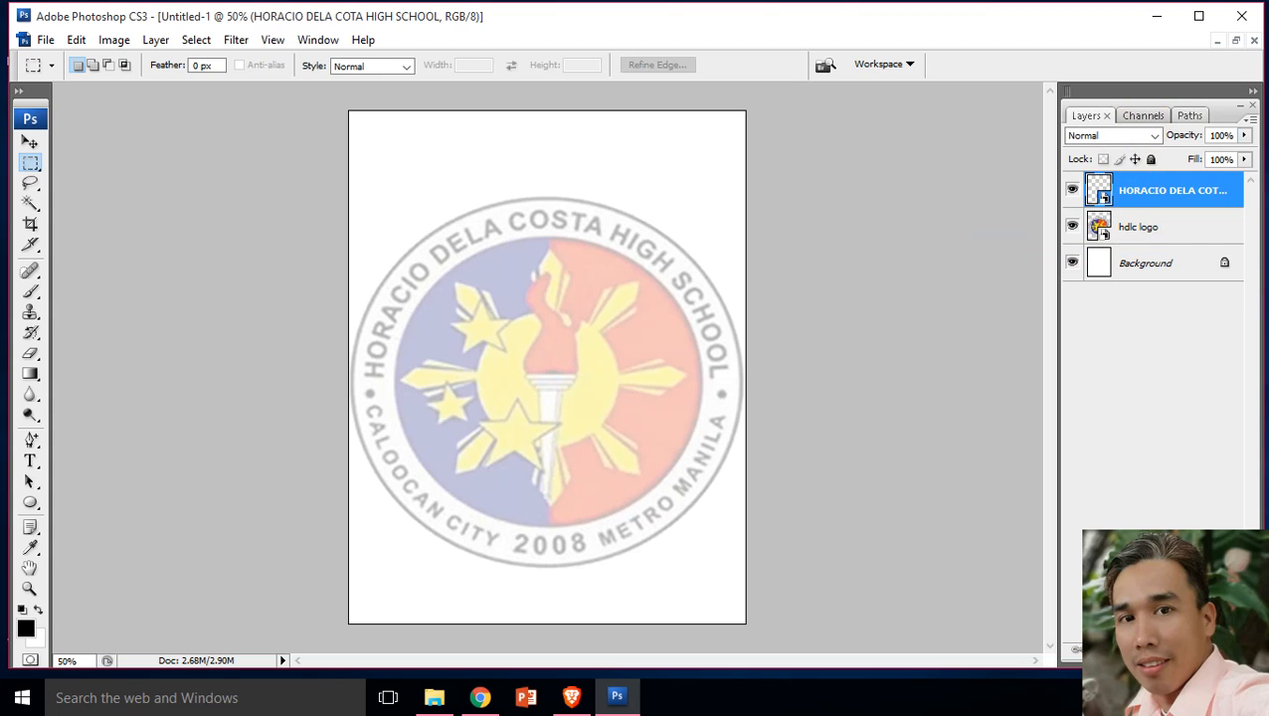
left_click(1187, 117)
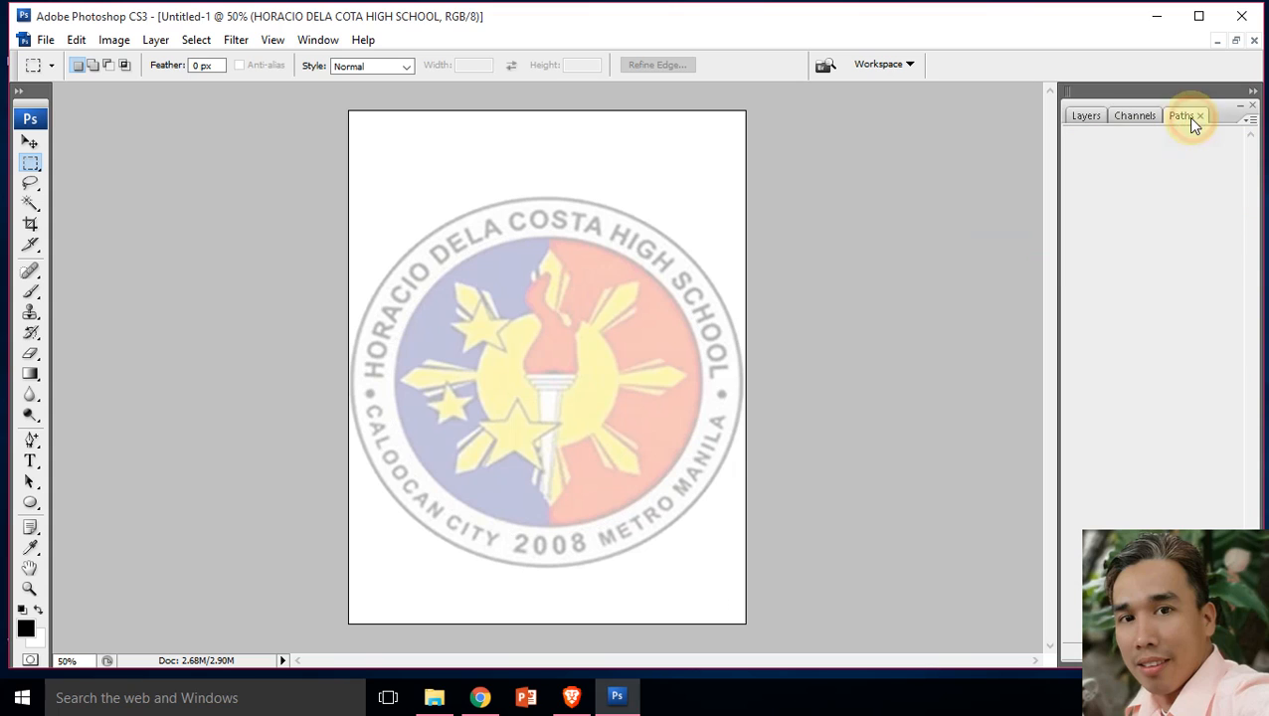
left_click(1093, 116)
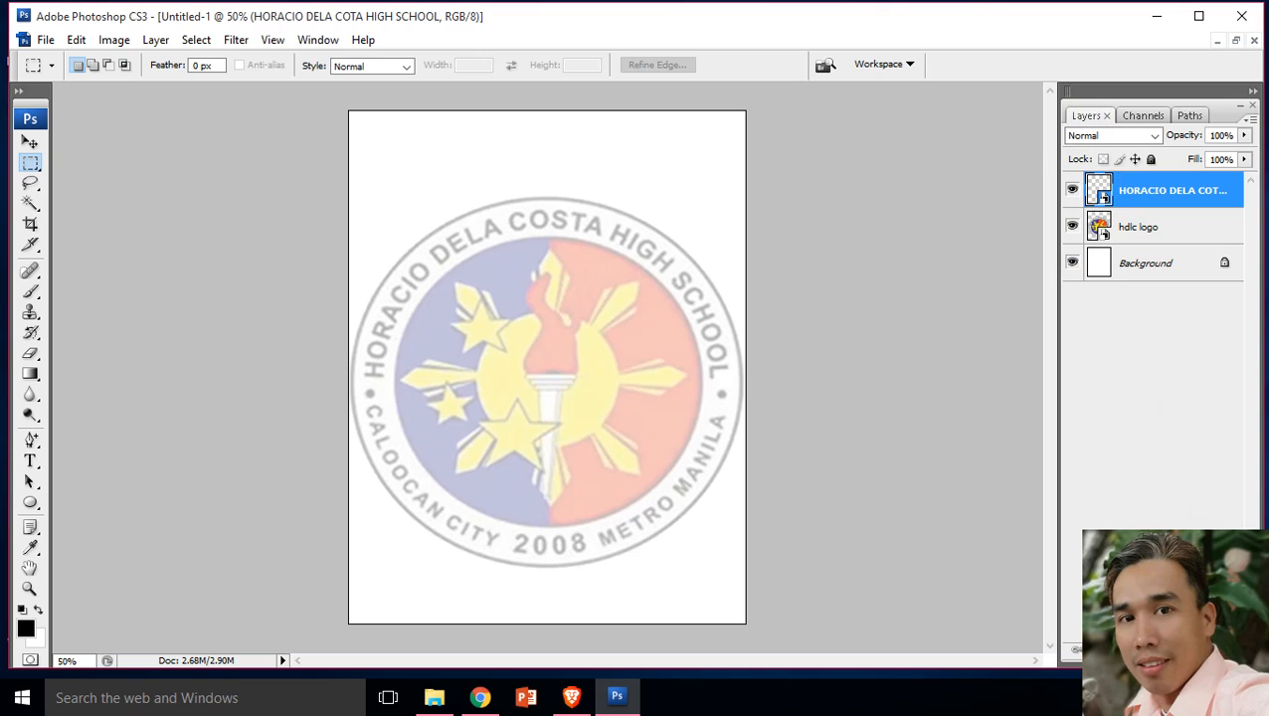
Step: Create a new blank layer above the school-name smart object and check the document's paths
left_click(1208, 649)
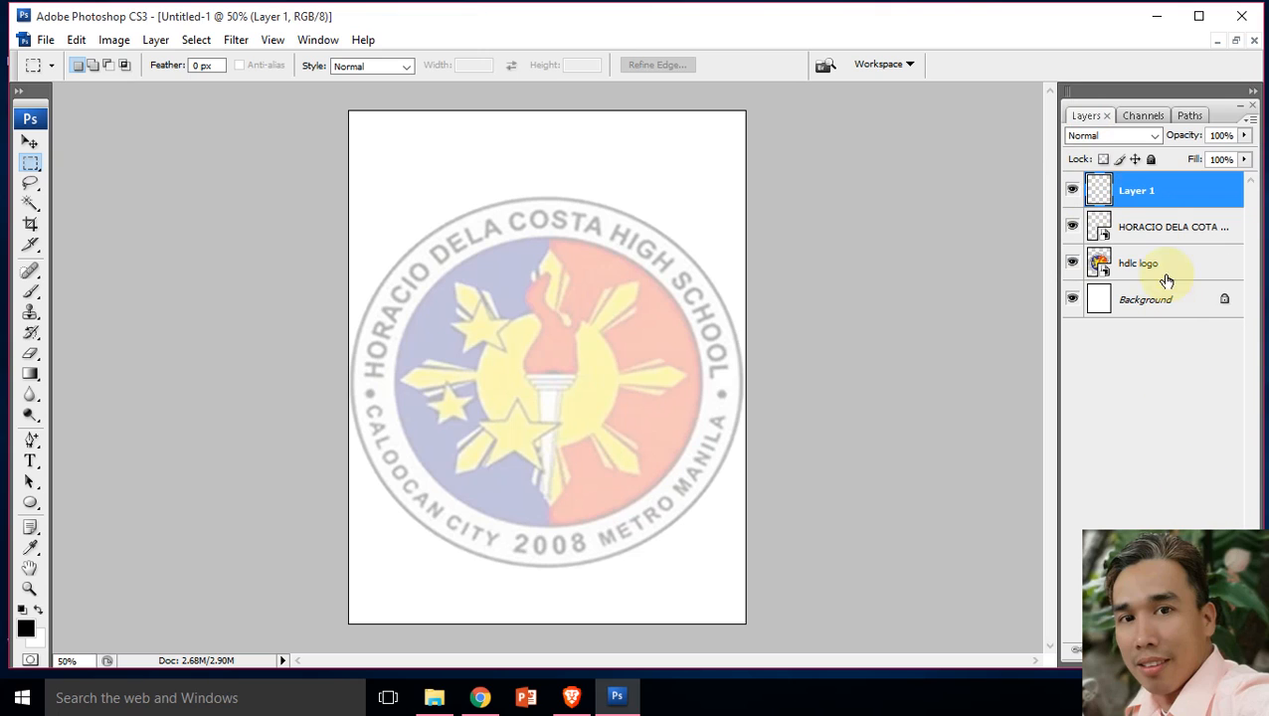
left_click(1189, 116)
left_click(1088, 117)
Step: Raise the opacity of the hdlc logo layer so it shows in full color, and select the blank layer at the top
left_click(1191, 261)
left_click(1243, 135)
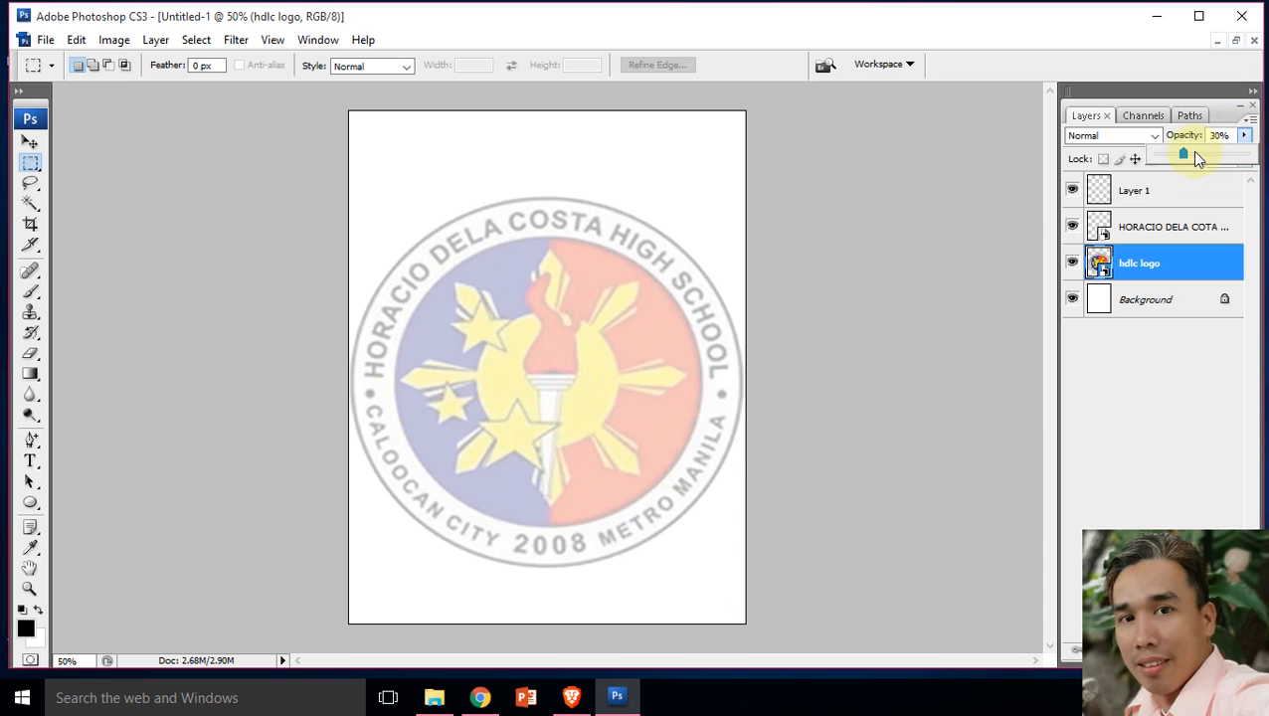
left_click_drag(1223, 159, 1232, 159)
left_click(1167, 198)
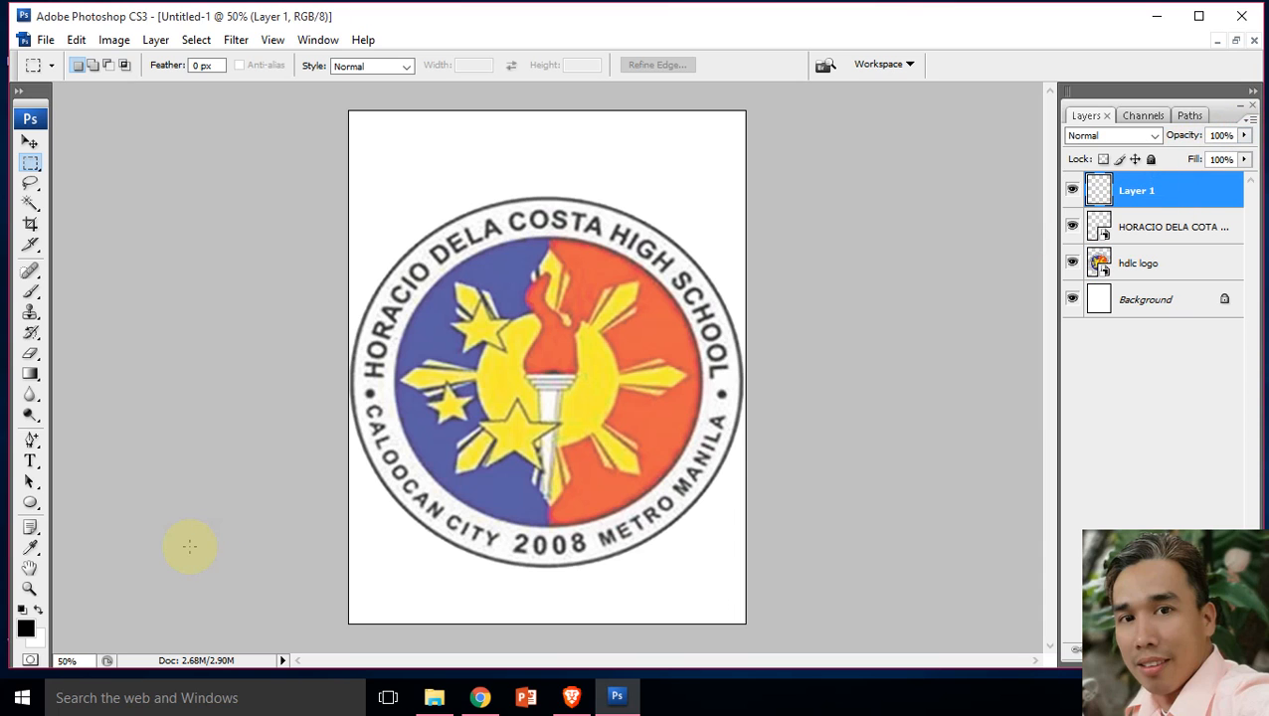
Step: Add the straight horizontal text "HORACIO DELA COSTA HIGH SCHOOL" above the logo in 40 pt Tahoma Bold and commit it
left_click(31, 465)
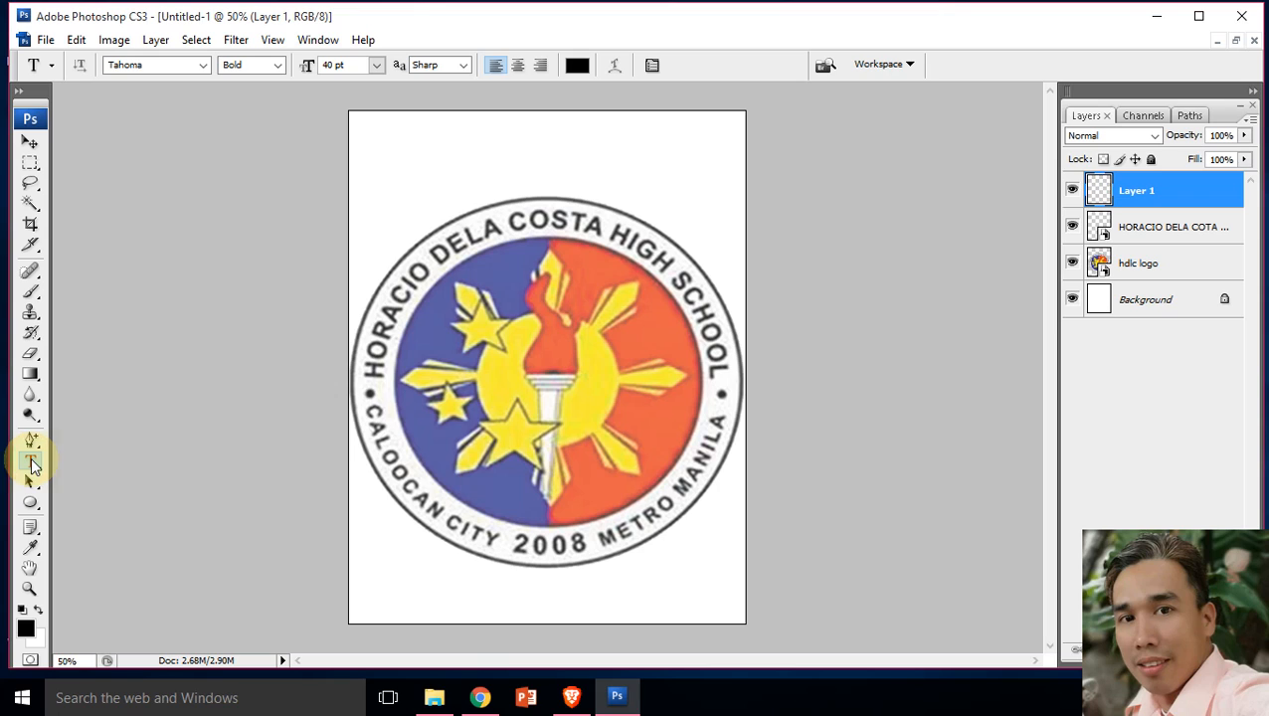
left_click(386, 159)
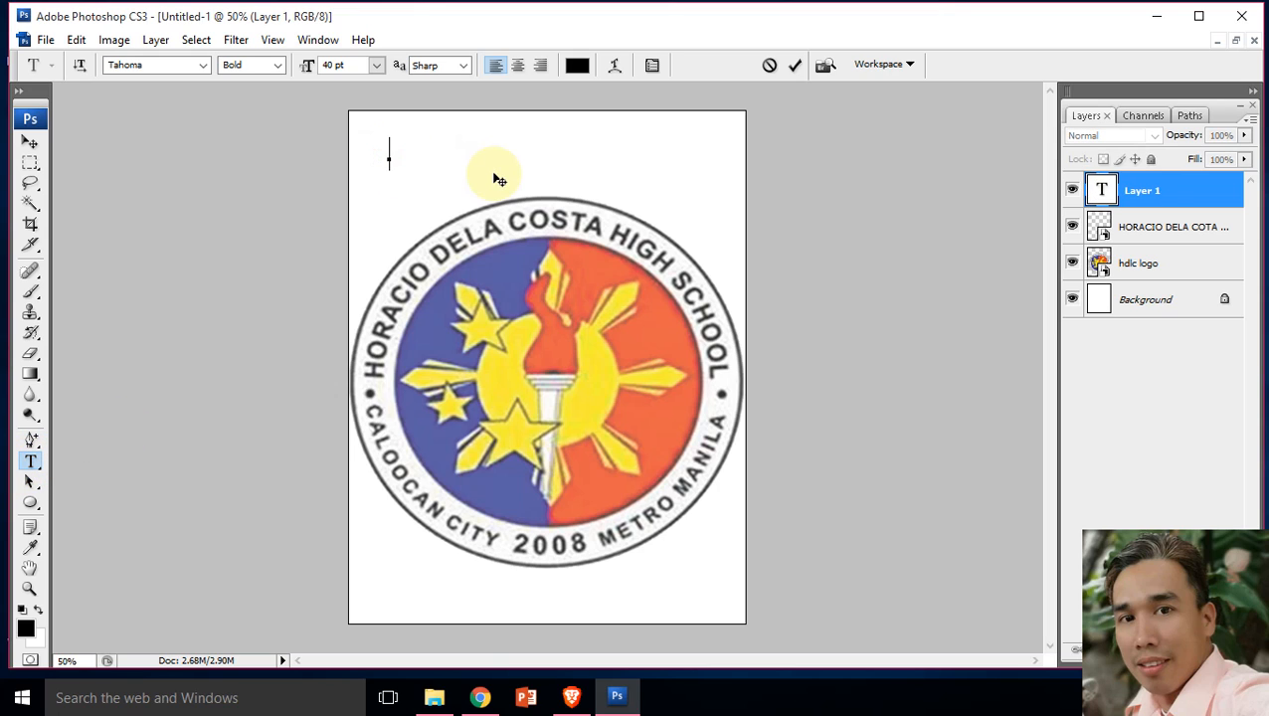
type("HORAC")
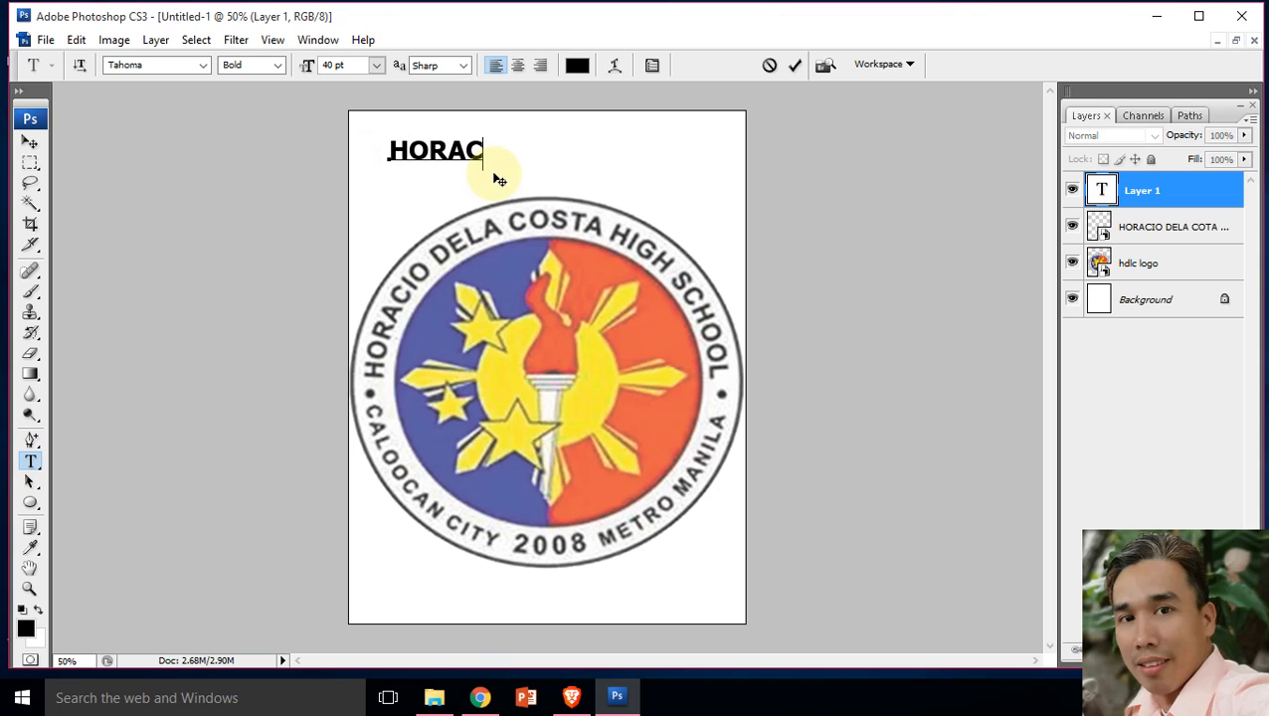
type("IO DELA C")
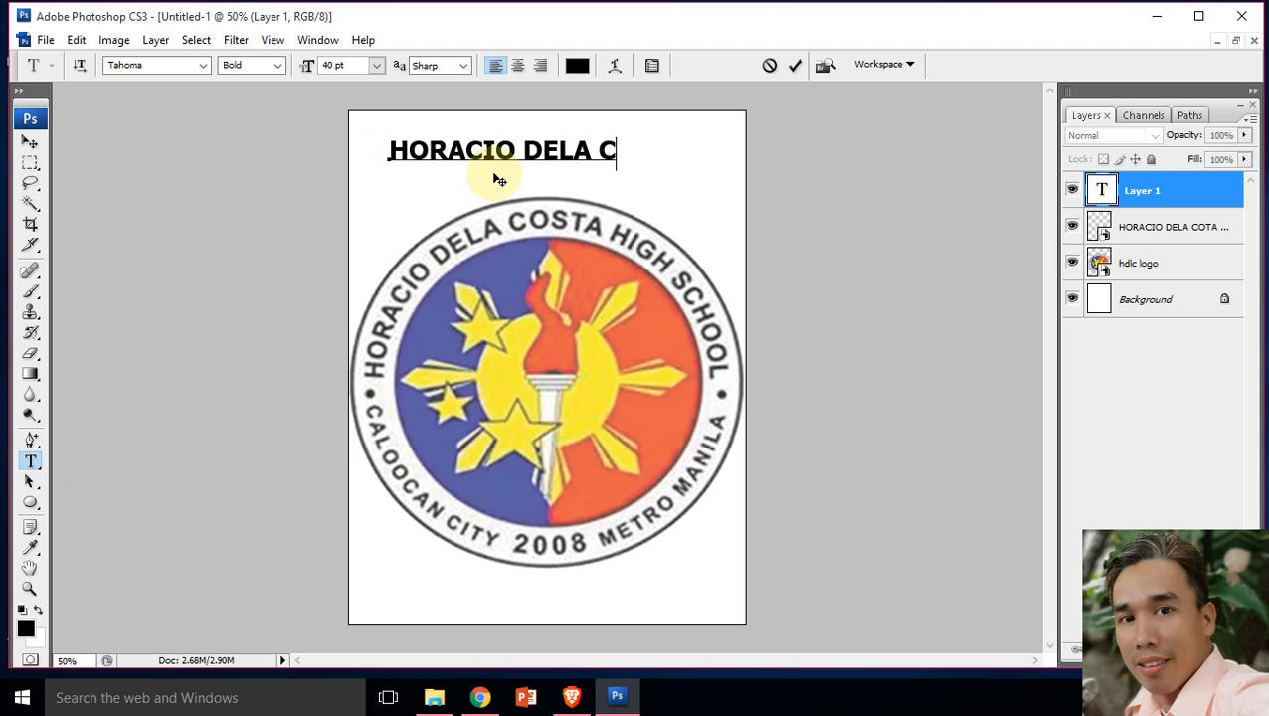
type("OSTA HIGH SCH")
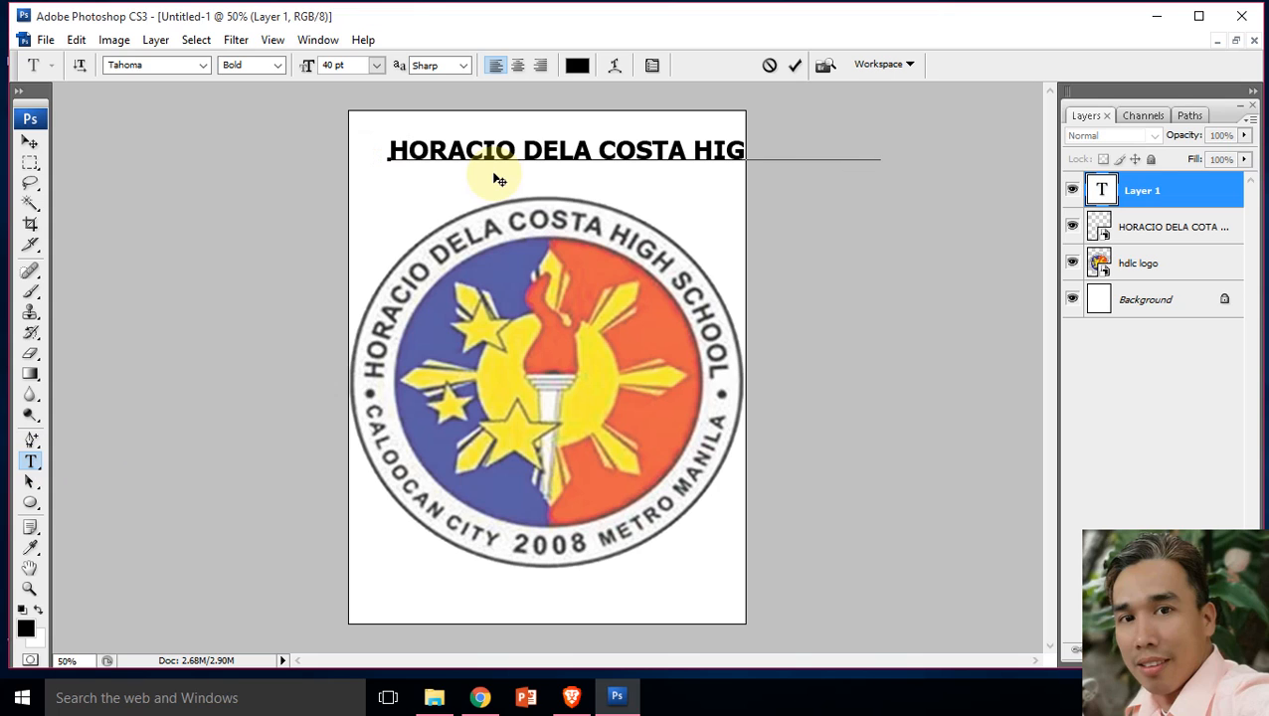
left_click(30, 142)
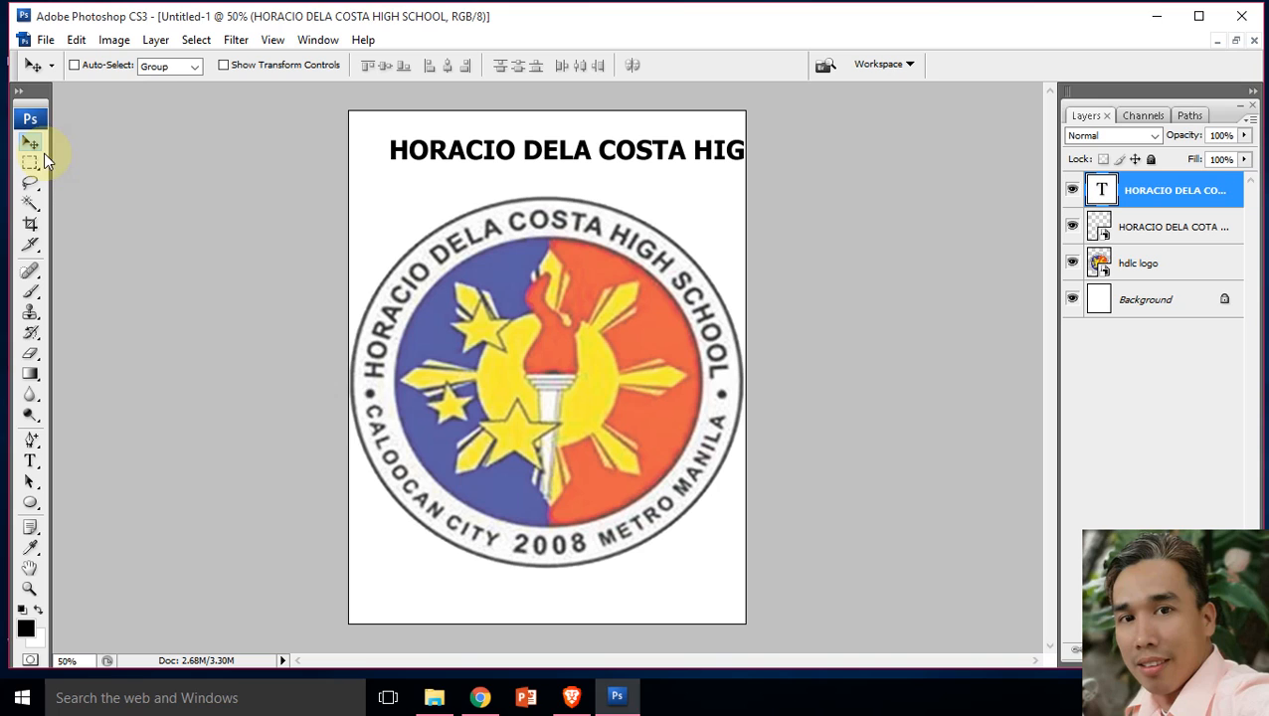
left_click(30, 461)
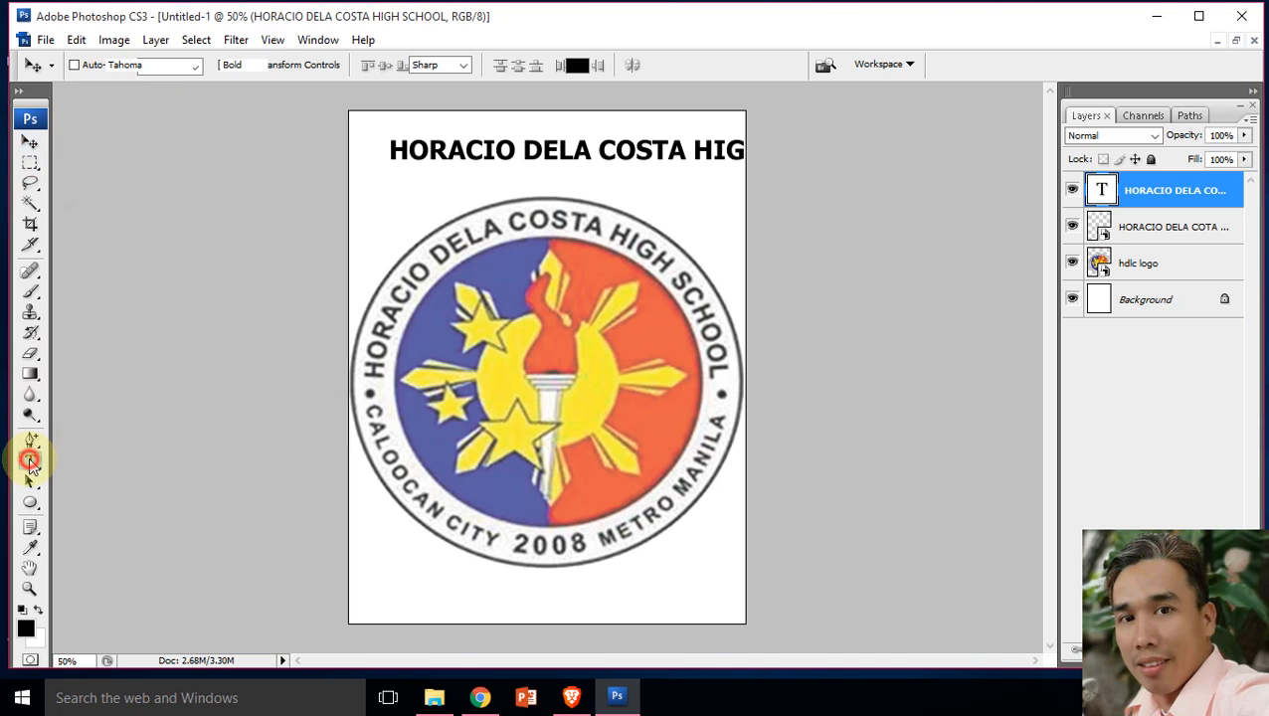
left_click(464, 152)
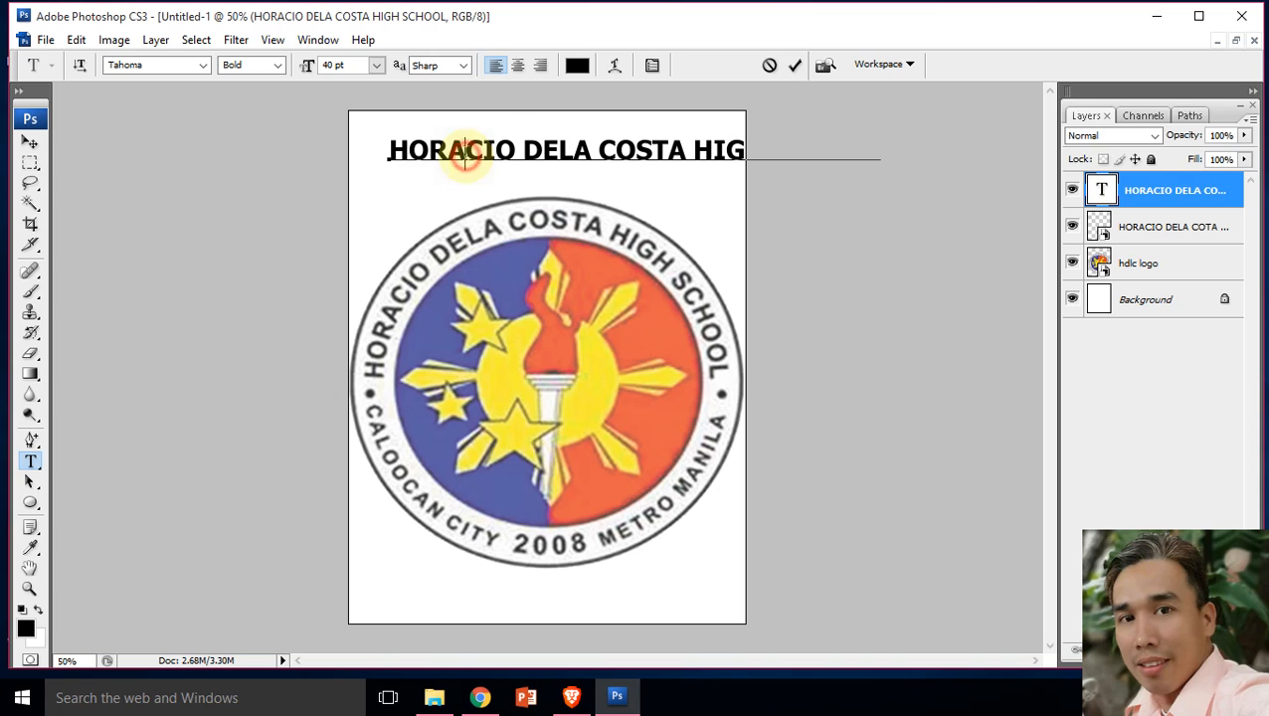
key("ctrl+a")
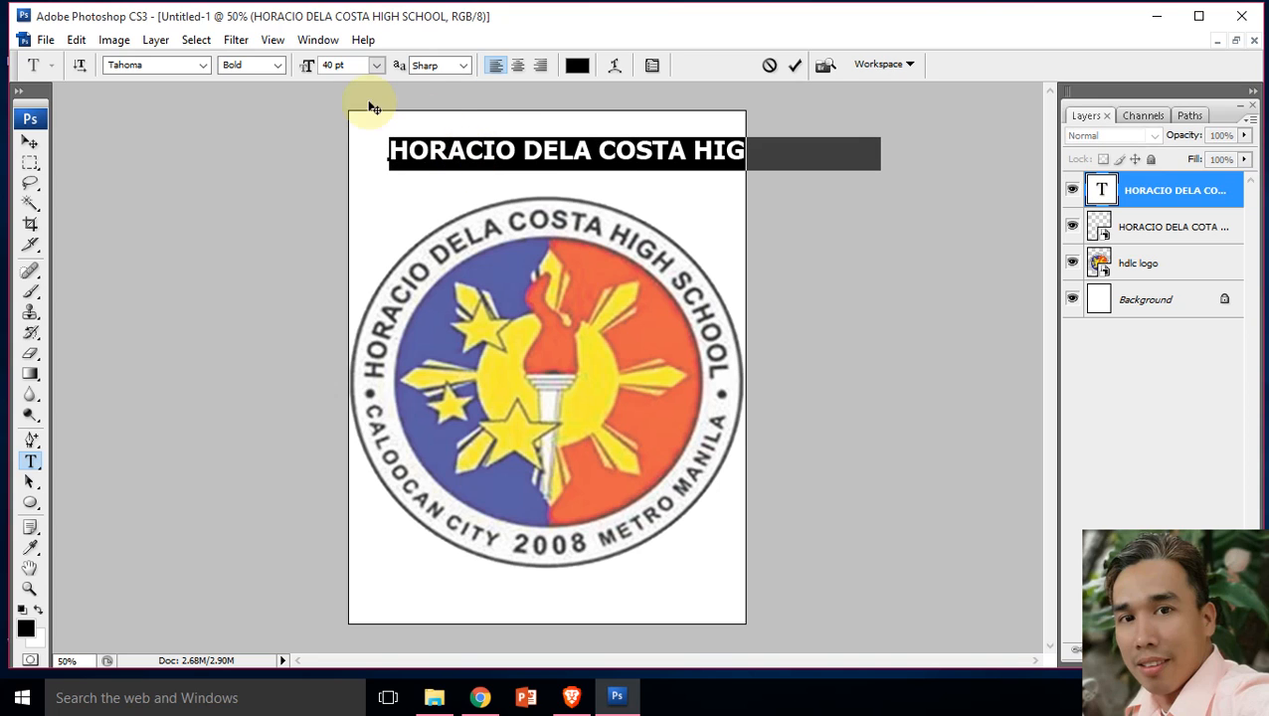
left_click(376, 65)
left_click(377, 65)
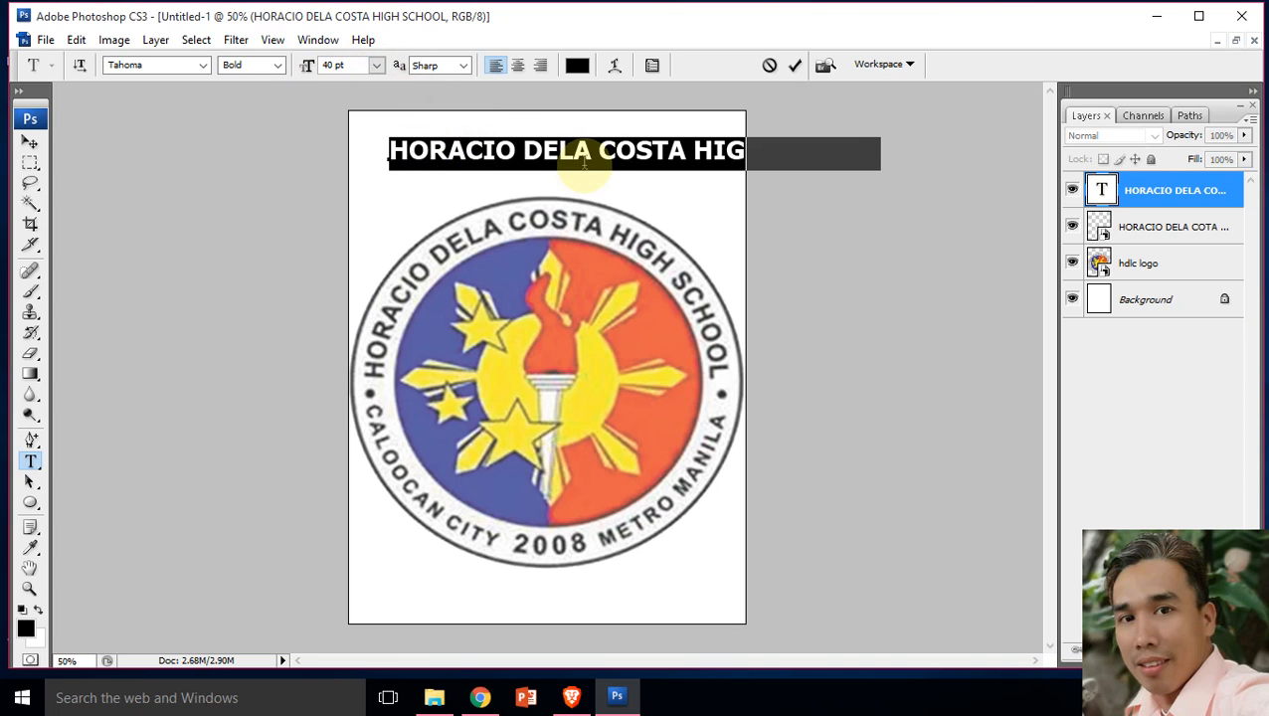
left_click(31, 141)
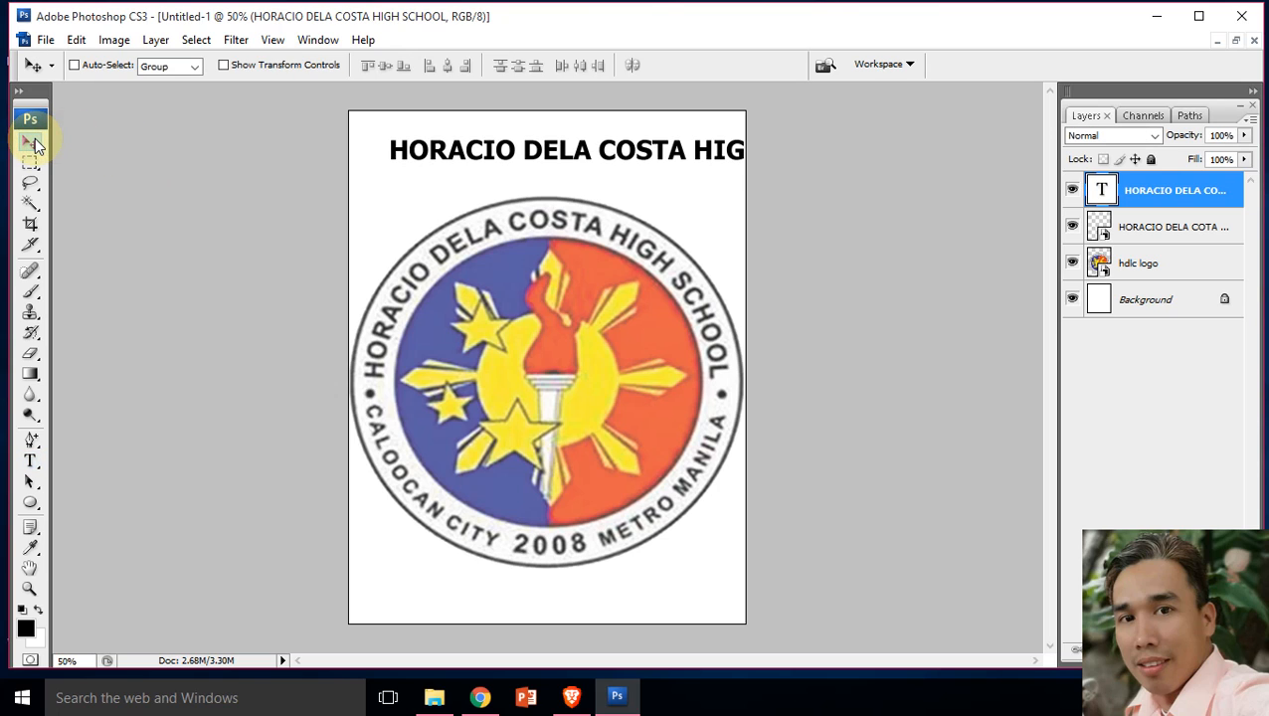
Step: Warp the straight school-name text with the horizontal Arc style at +50% bend and move it down over the logo's upper edge
left_click(31, 461)
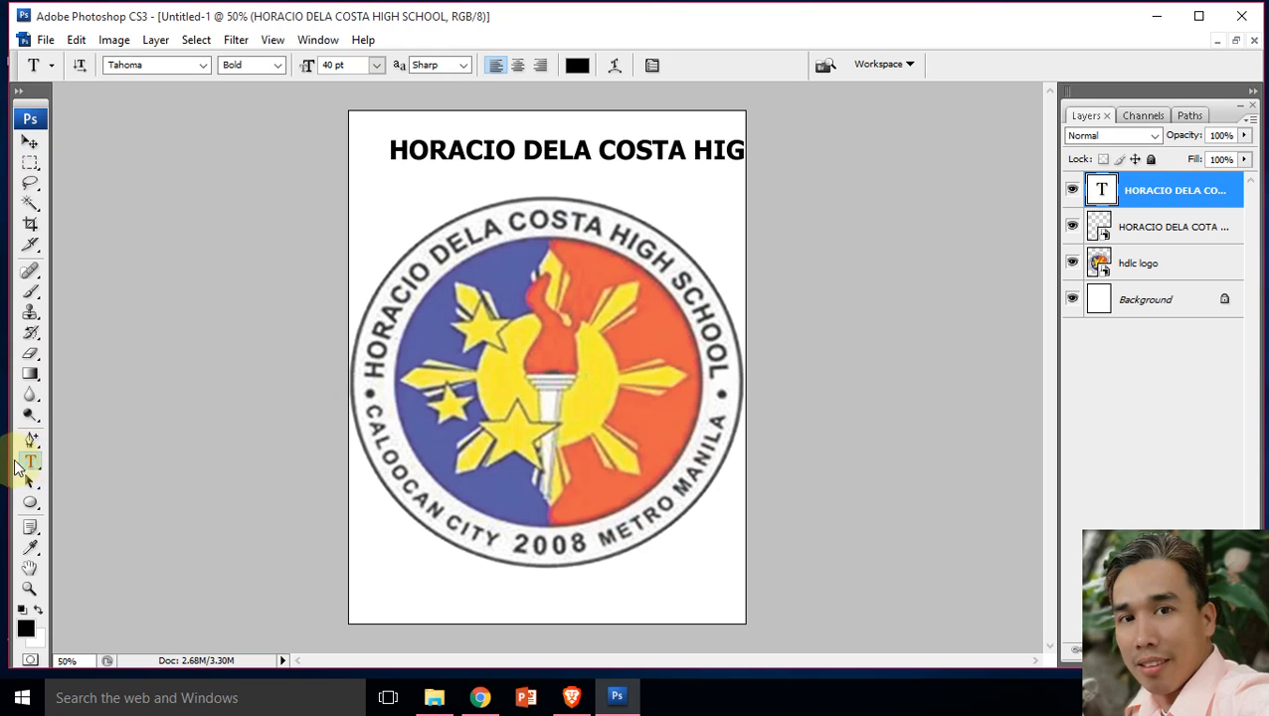
left_click(614, 67)
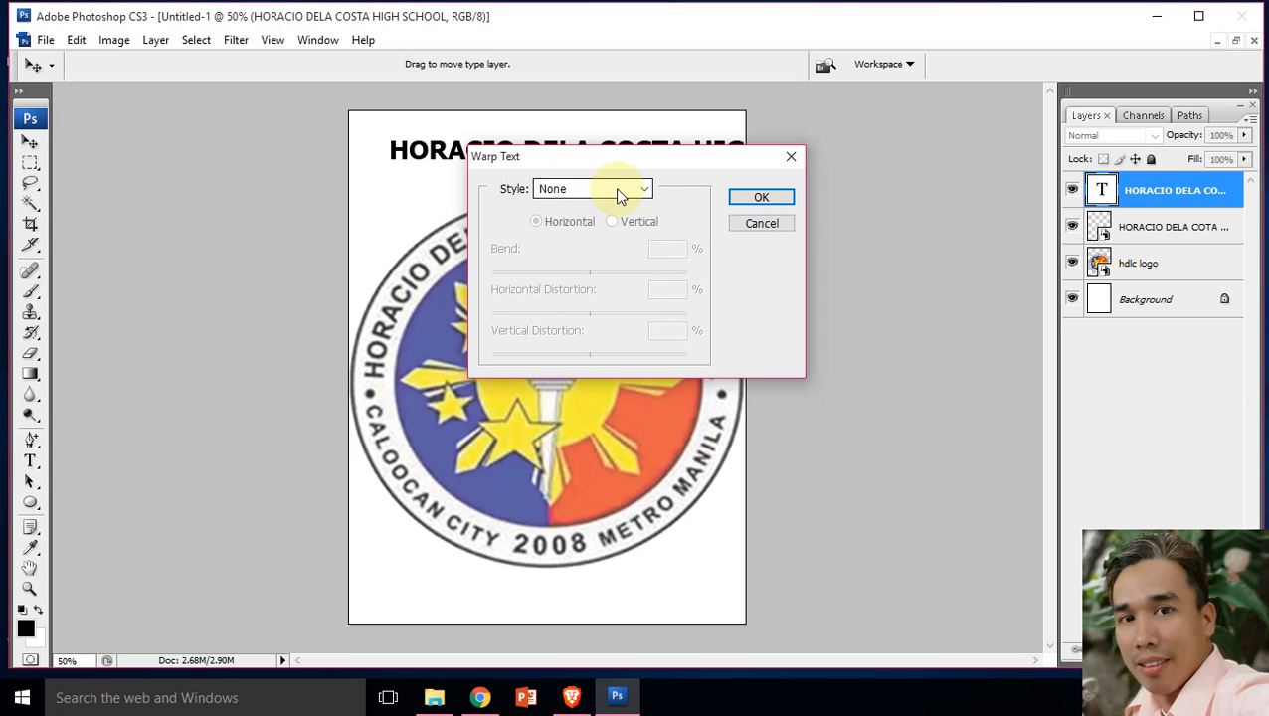
left_click(644, 191)
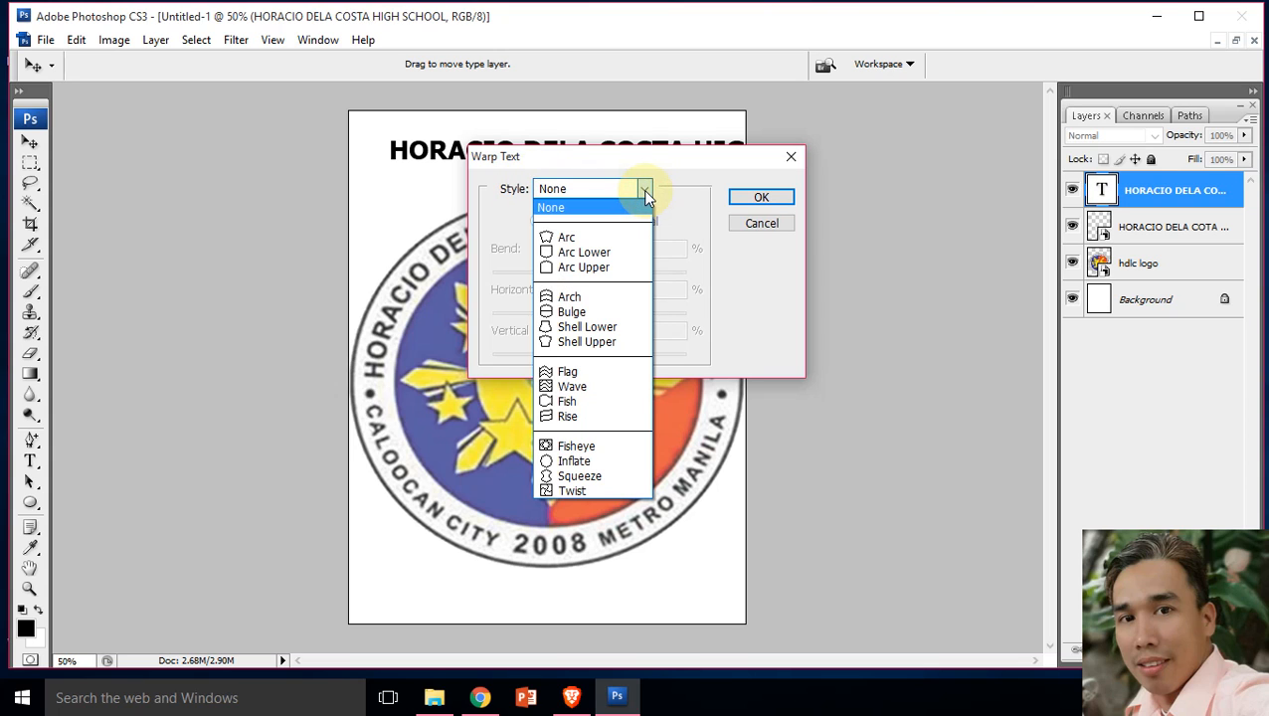
left_click(586, 237)
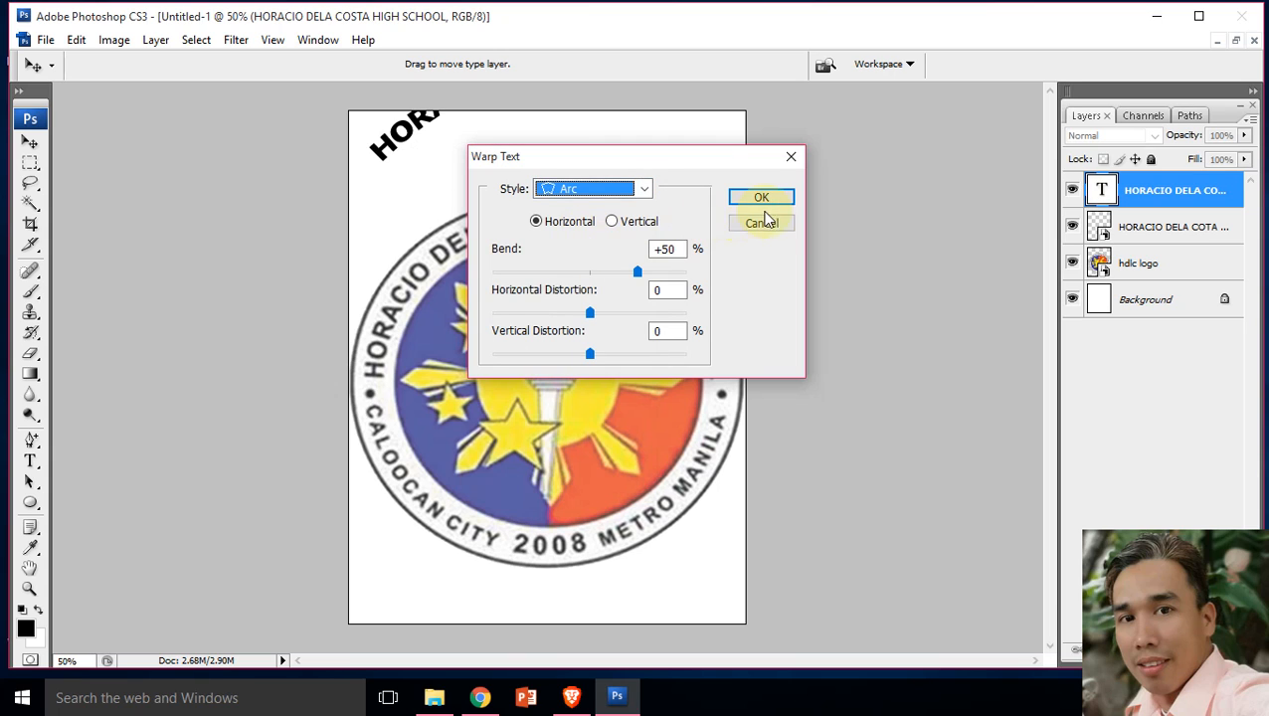
left_click(782, 196)
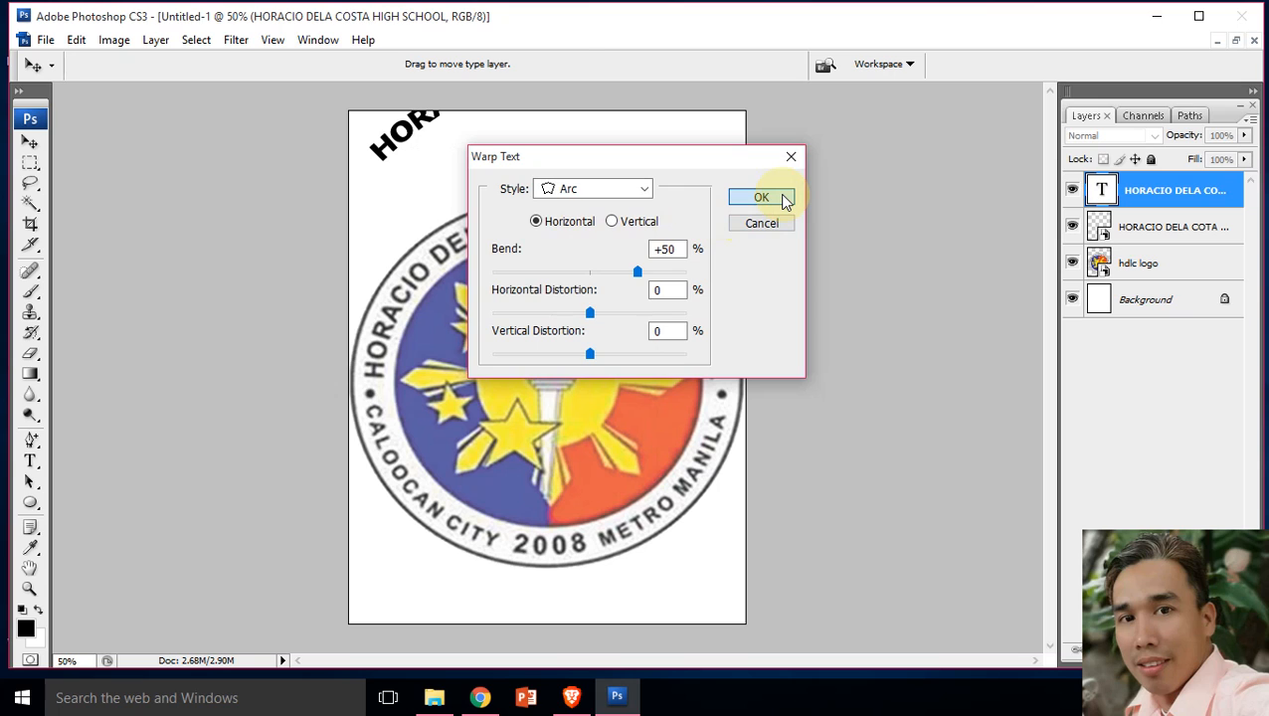
left_click(786, 198)
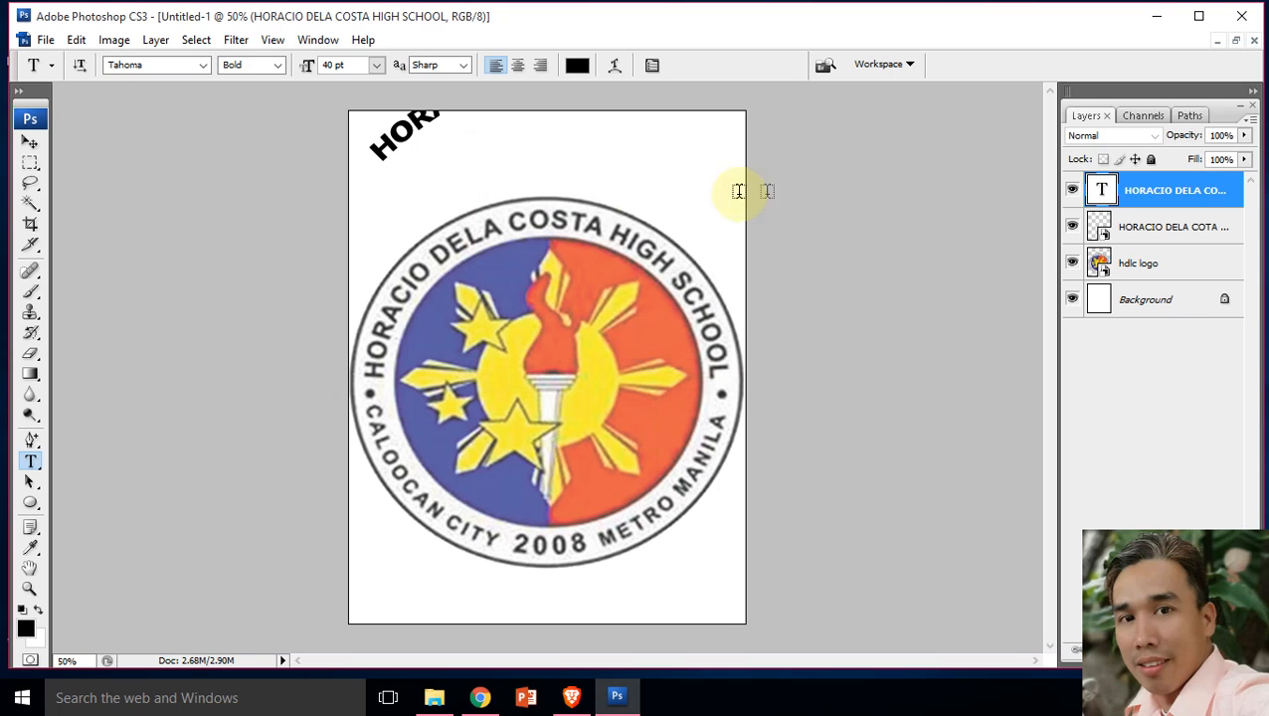
left_click(31, 143)
left_click_drag(382, 156, 347, 279)
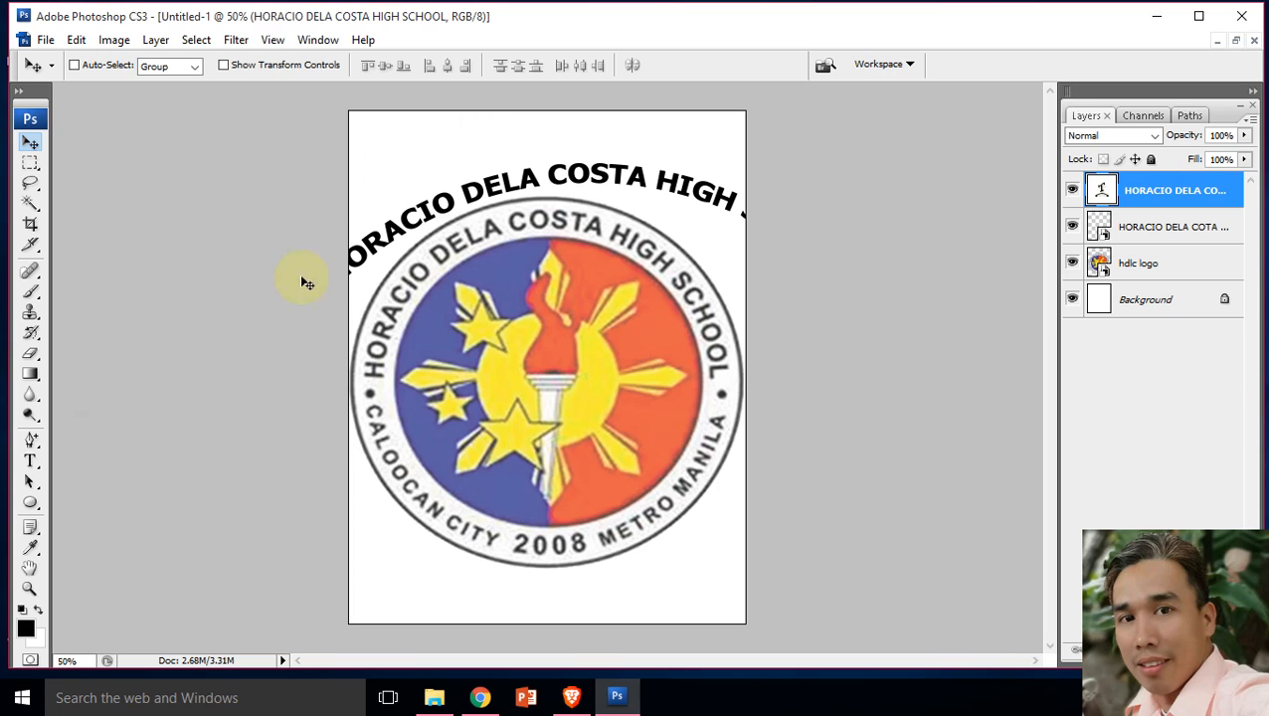
Step: Increase the school-name text's Arc bend to +82% and move the text down onto the upper part of the logo
left_click(30, 462)
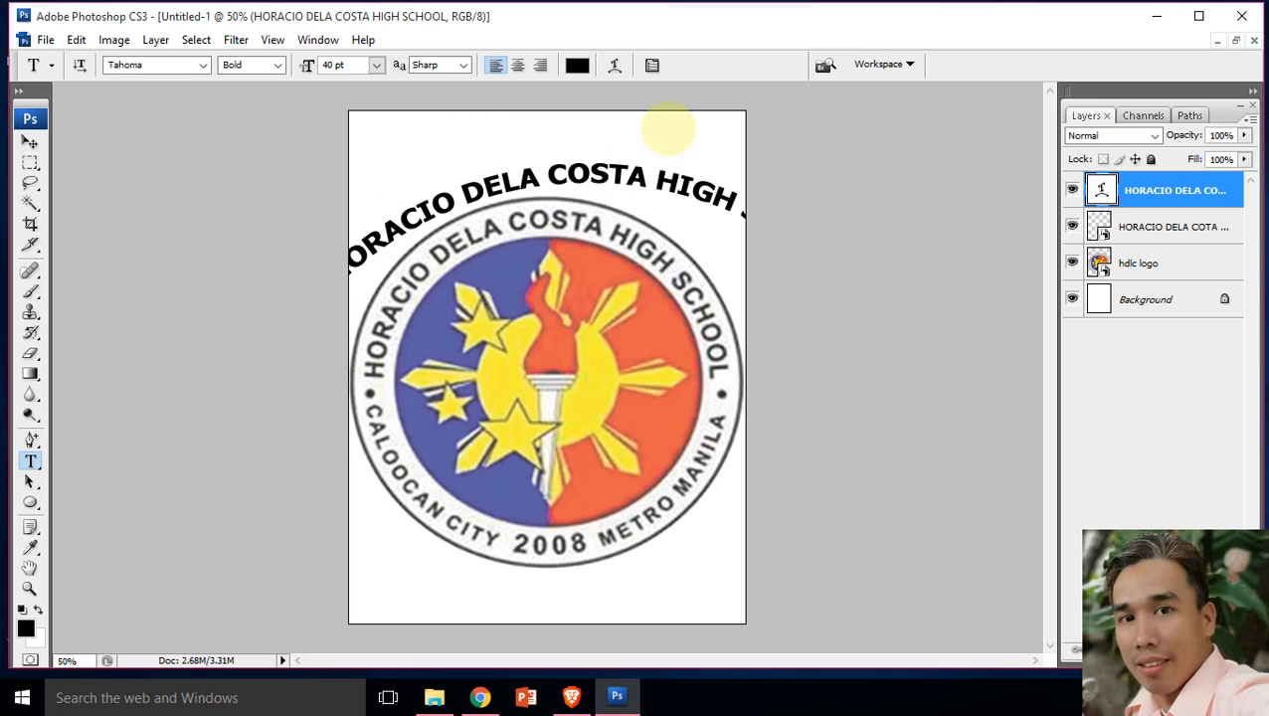
left_click(615, 65)
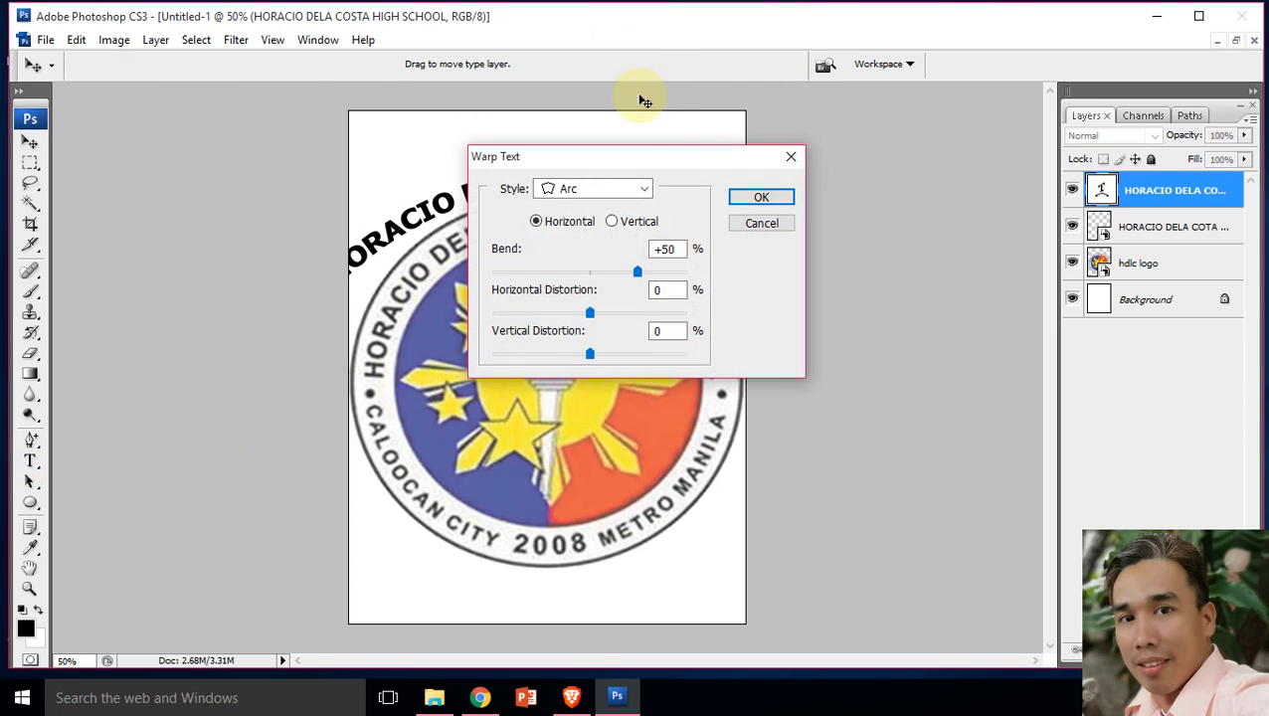
left_click_drag(637, 272, 669, 277)
left_click(760, 195)
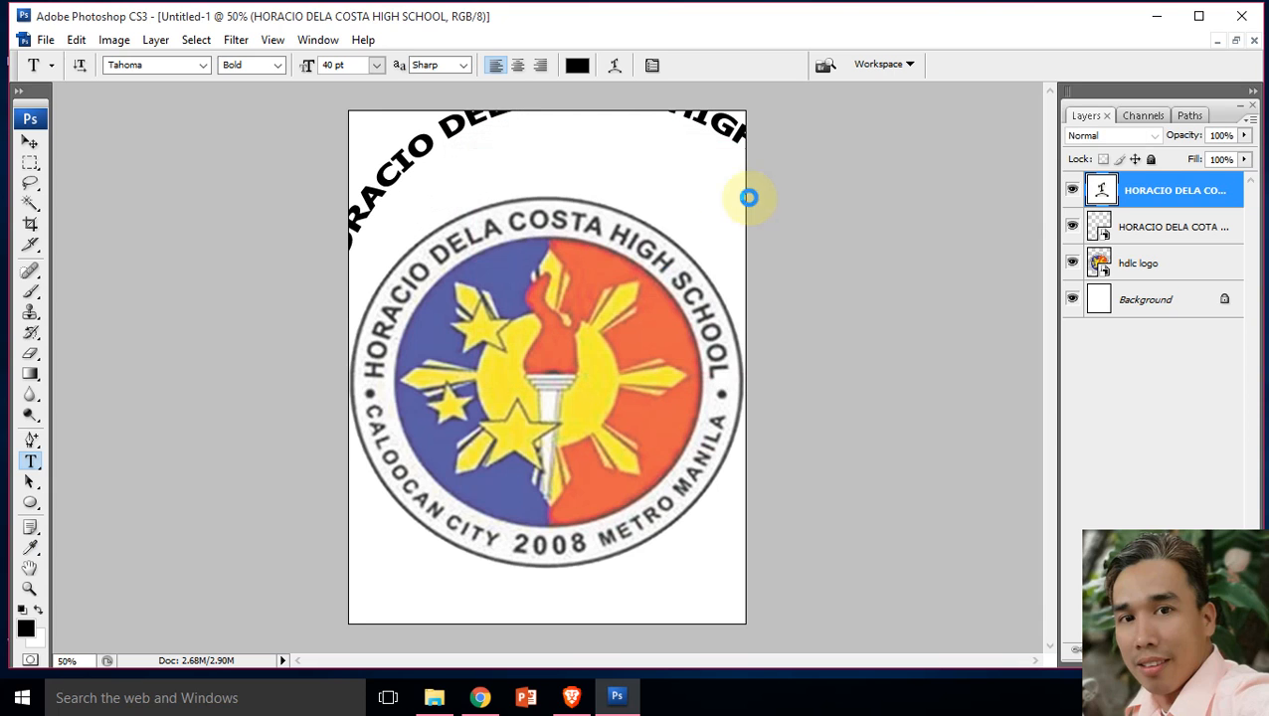
left_click(27, 145)
left_click_drag(436, 154, 485, 267)
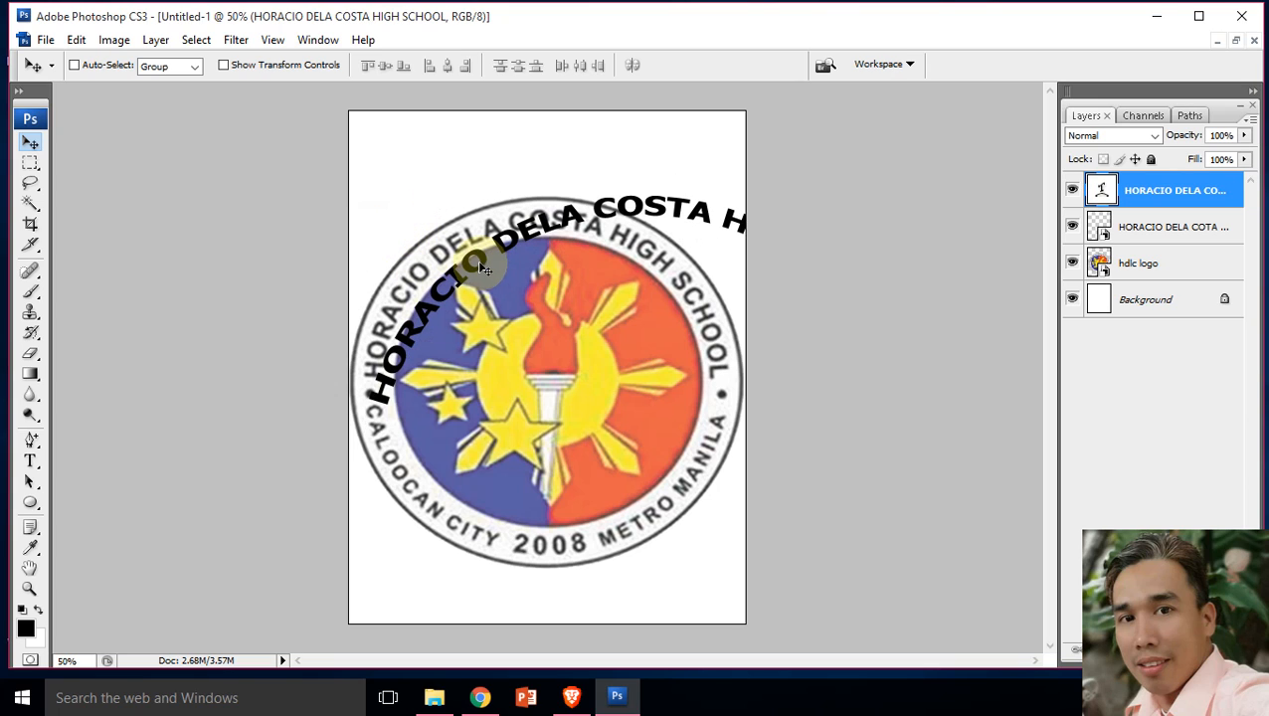
Step: Scale the arched school-name text proportionally to about 77% and place it around the top of the logo
key("ctrl+t")
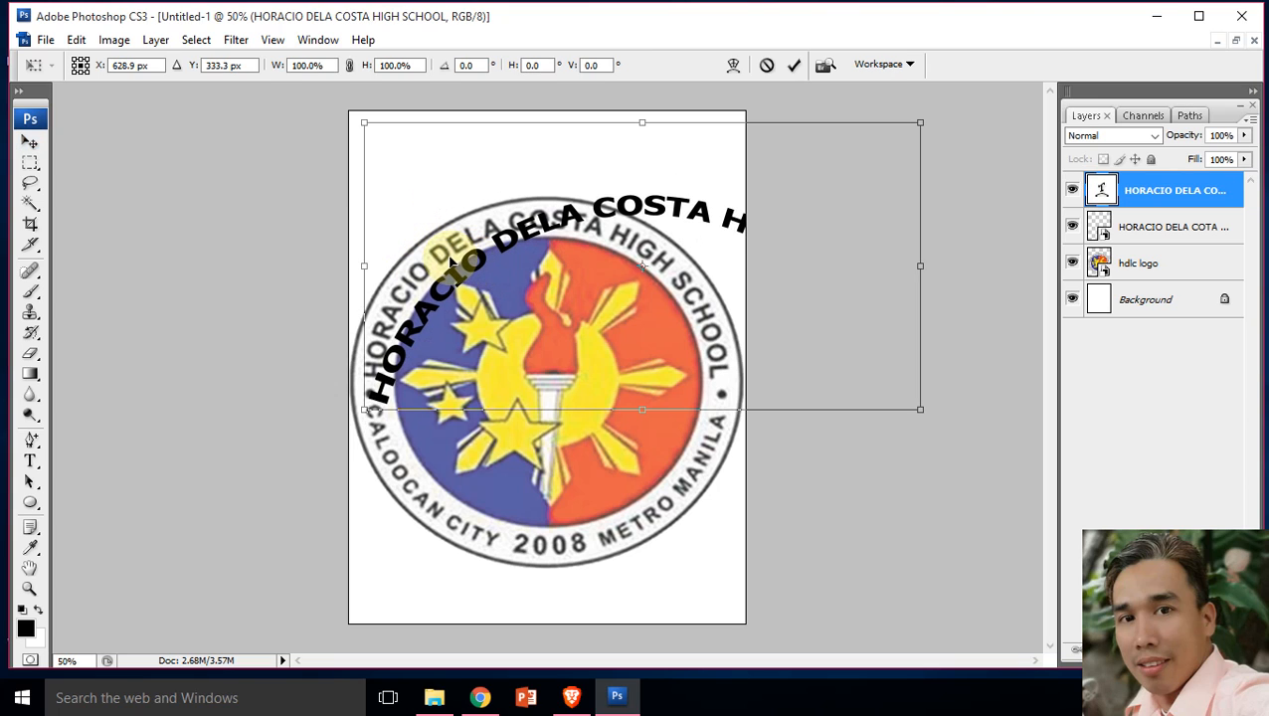
left_click_drag(370, 121, 531, 230)
left_click_drag(724, 268, 534, 177)
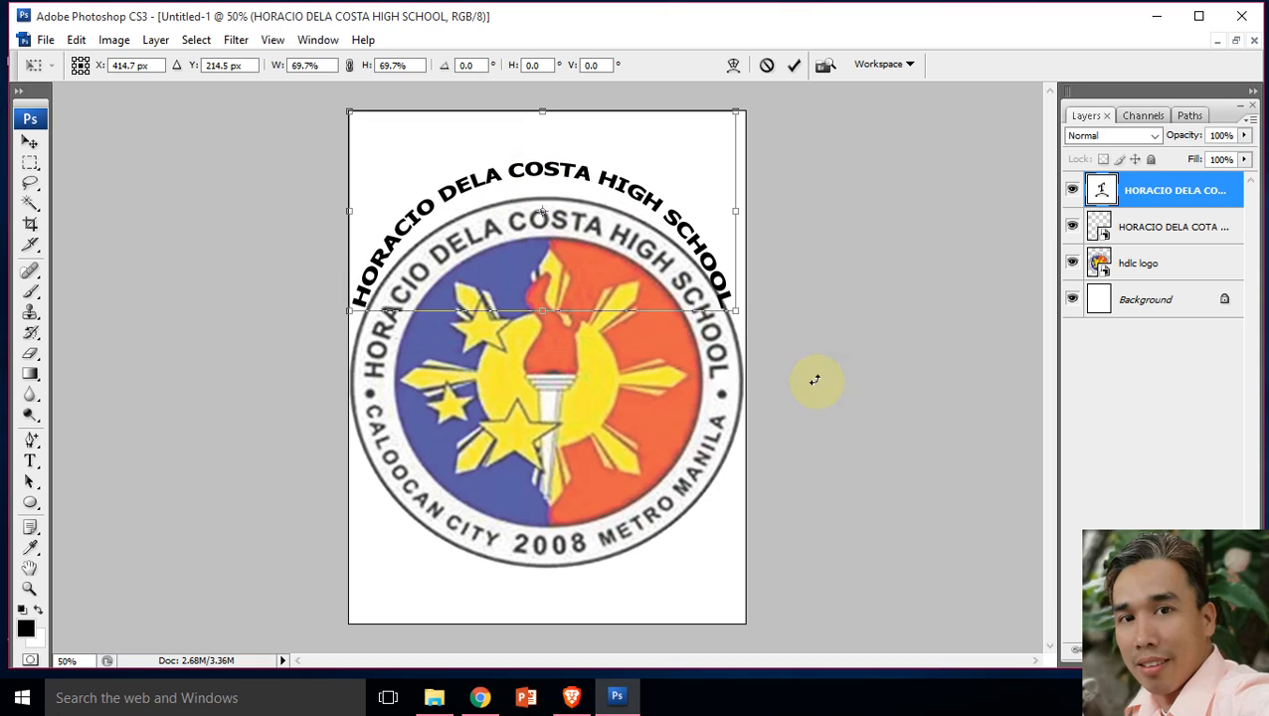
left_click_drag(735, 310, 776, 330)
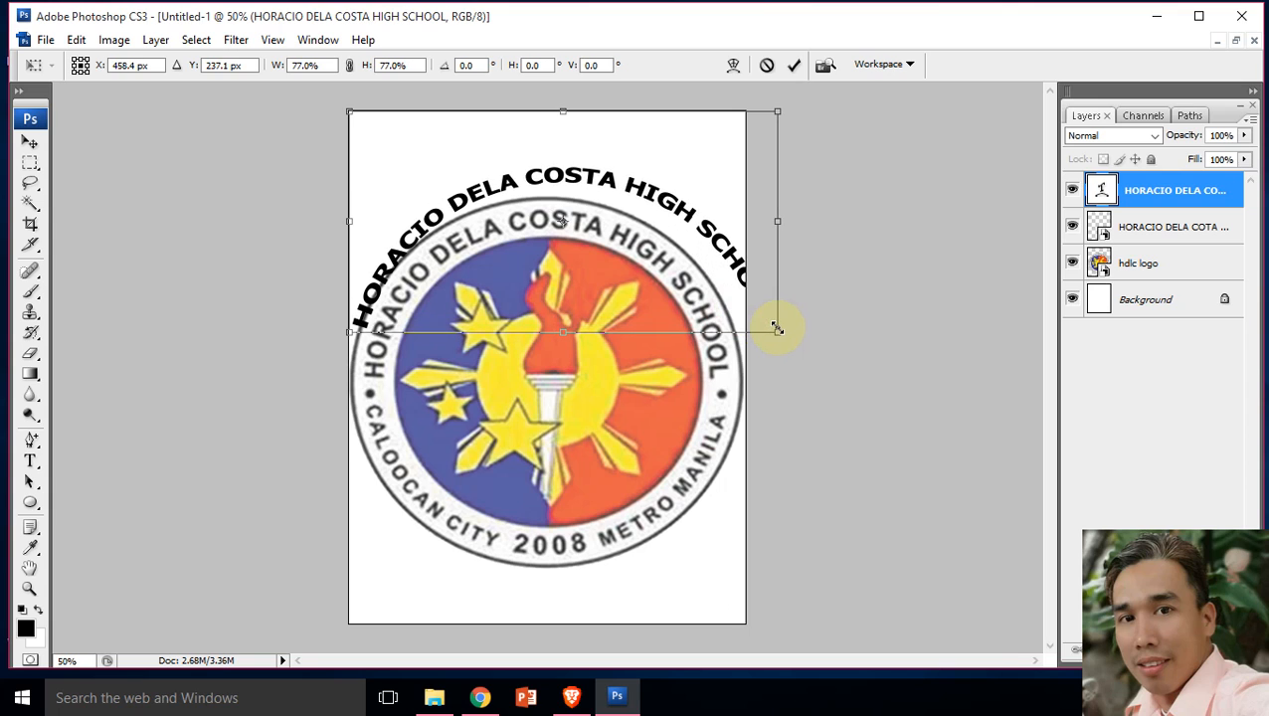
key("Return")
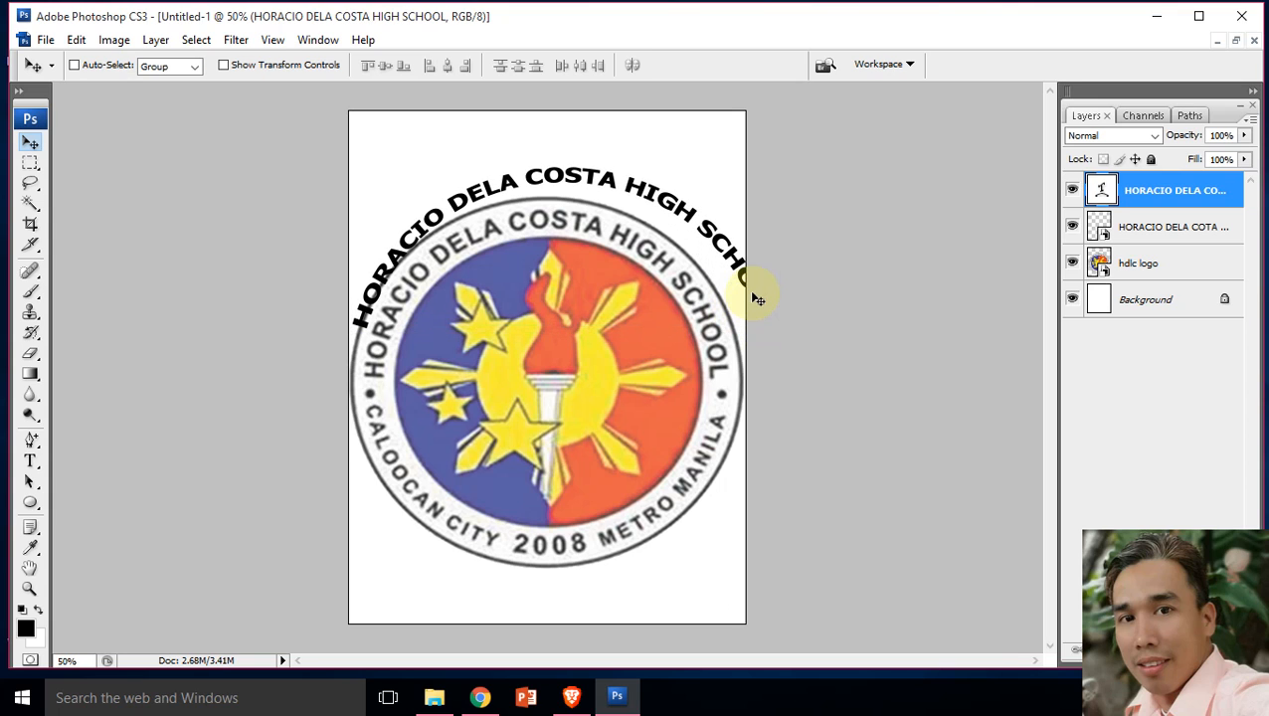
Step: Reverse the school-name text's curve by setting its Arc bend to about -89%, and commit the text
left_click(30, 463)
left_click(634, 189)
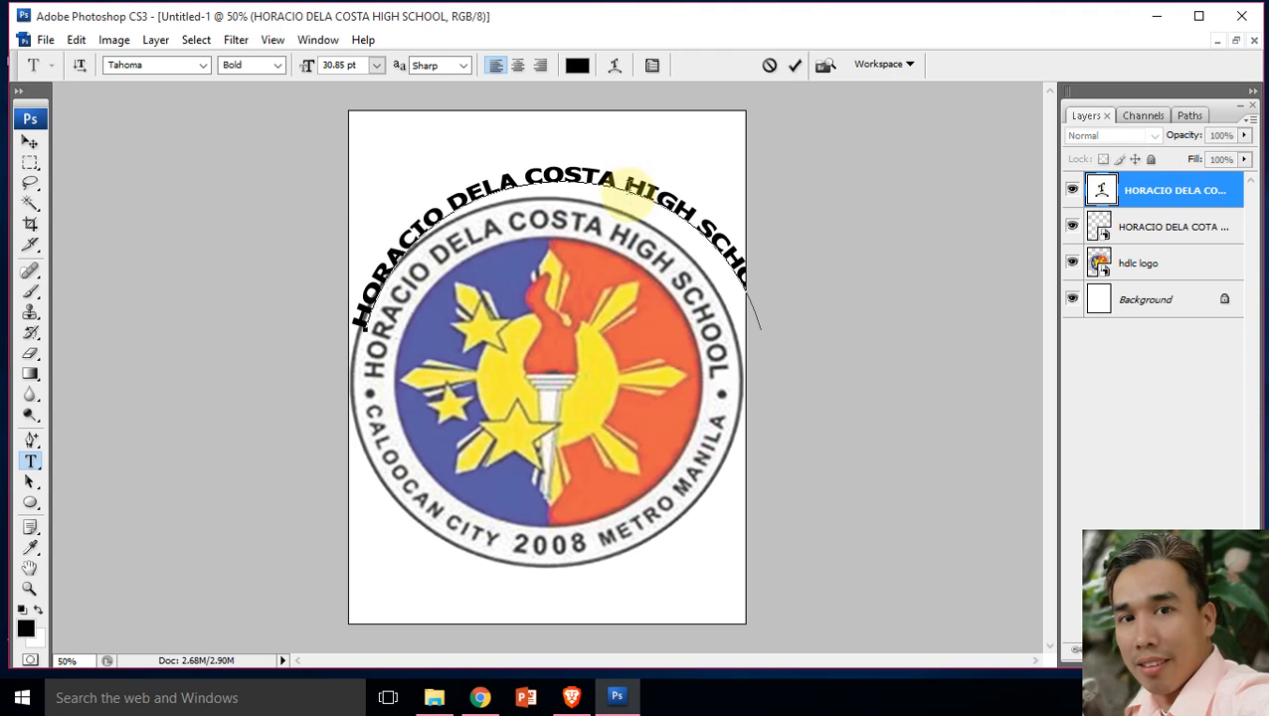
key("ctrl+a")
left_click(615, 68)
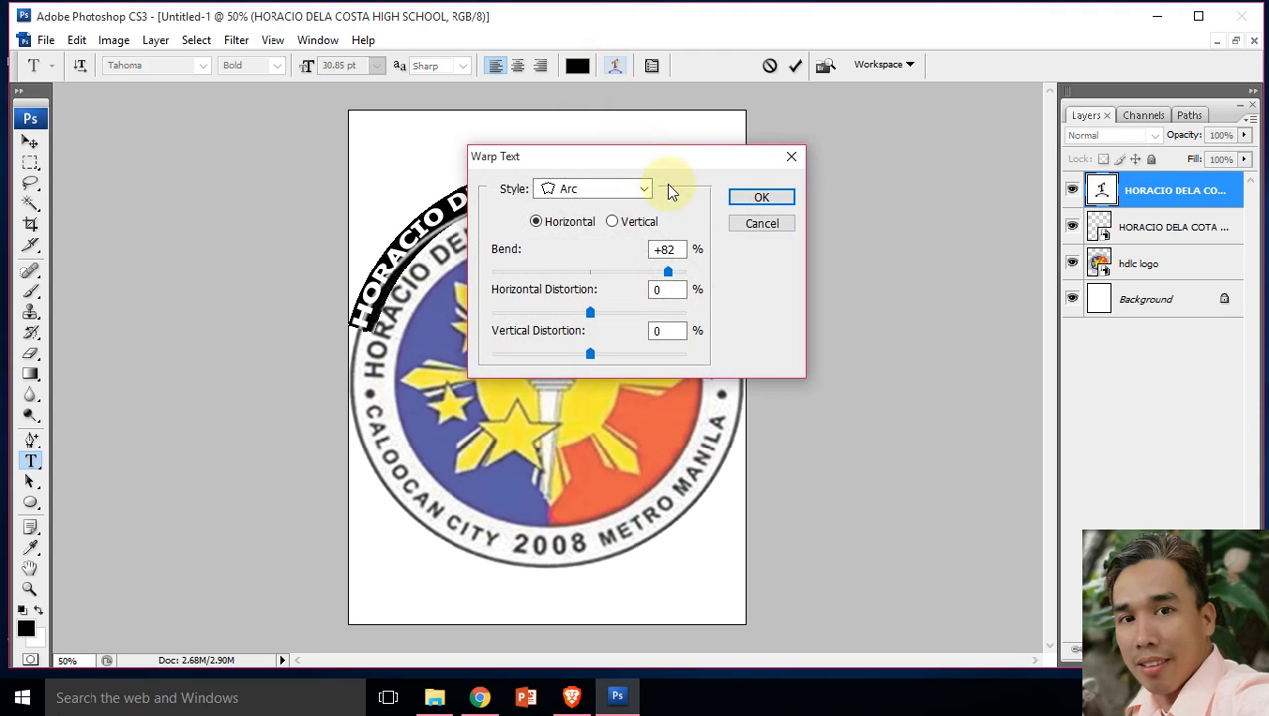
left_click_drag(668, 276, 508, 274)
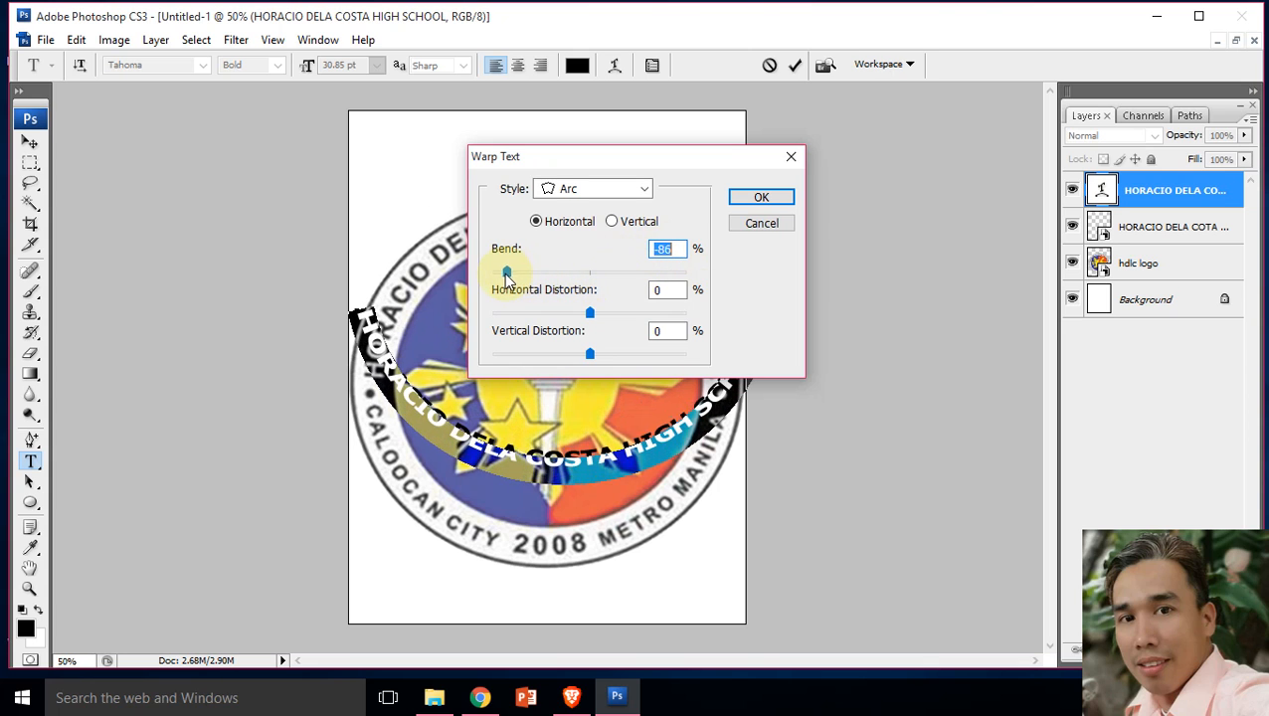
left_click(760, 200)
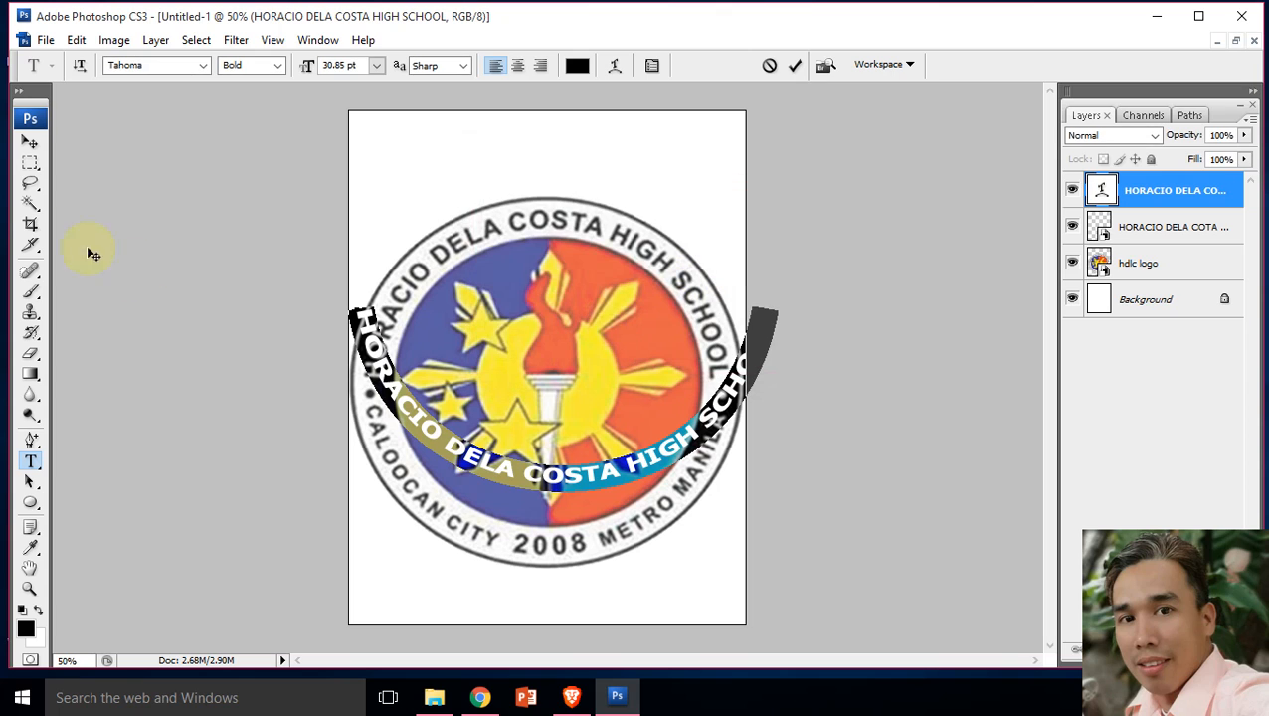
left_click(30, 142)
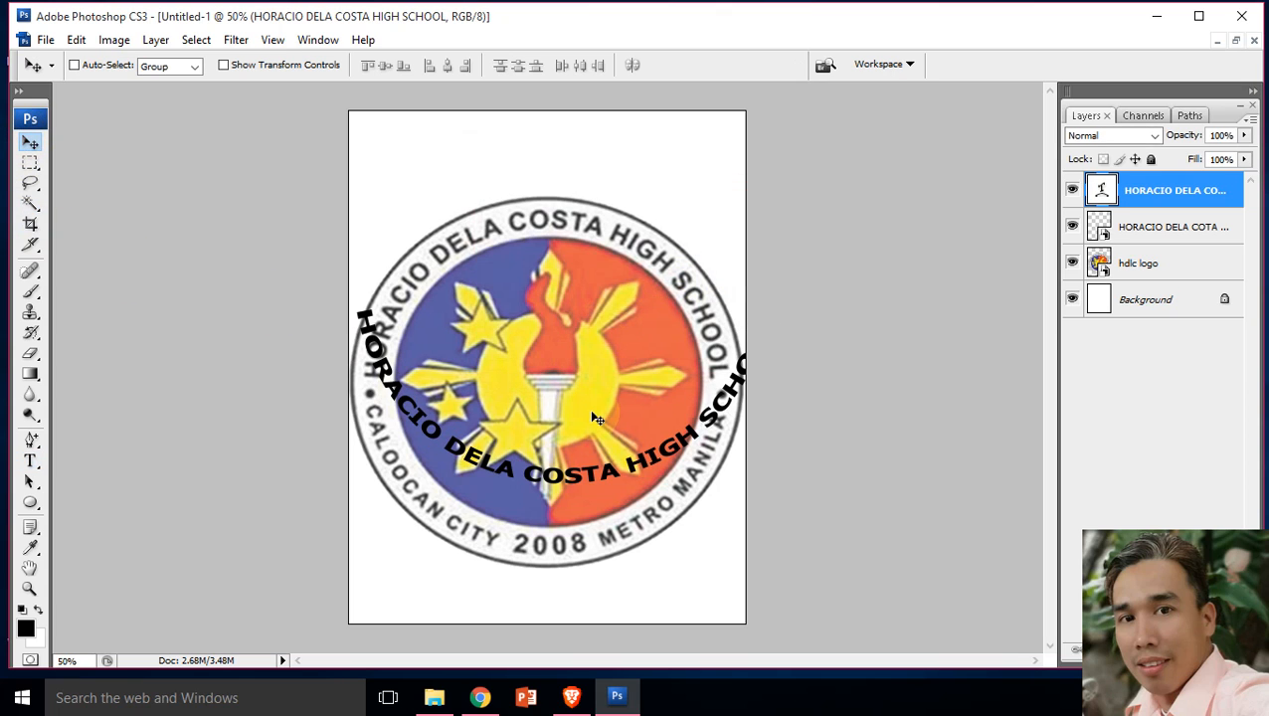
Step: Scale the downward-curving text to about 84.7% and place it along the logo's lower ring, applying the transformation
key("ctrl+t")
left_click_drag(781, 307, 712, 346)
left_click_drag(653, 445, 672, 515)
left_click(31, 463)
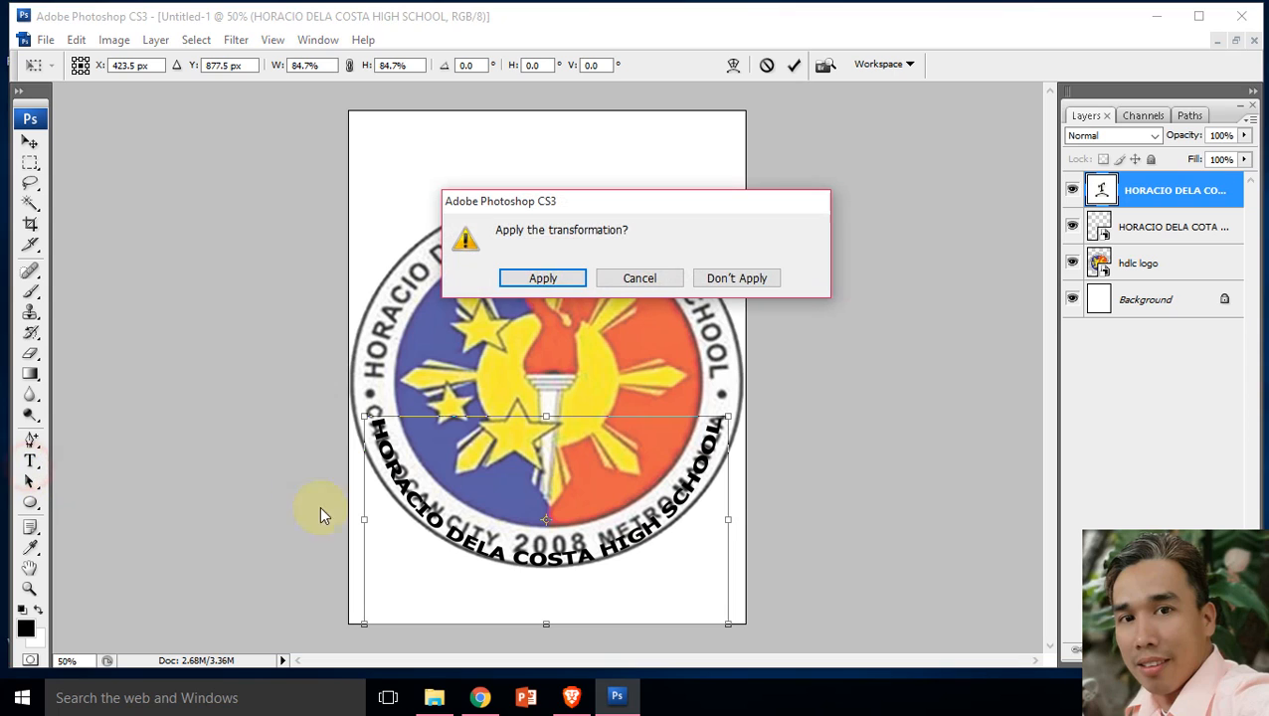
left_click(543, 278)
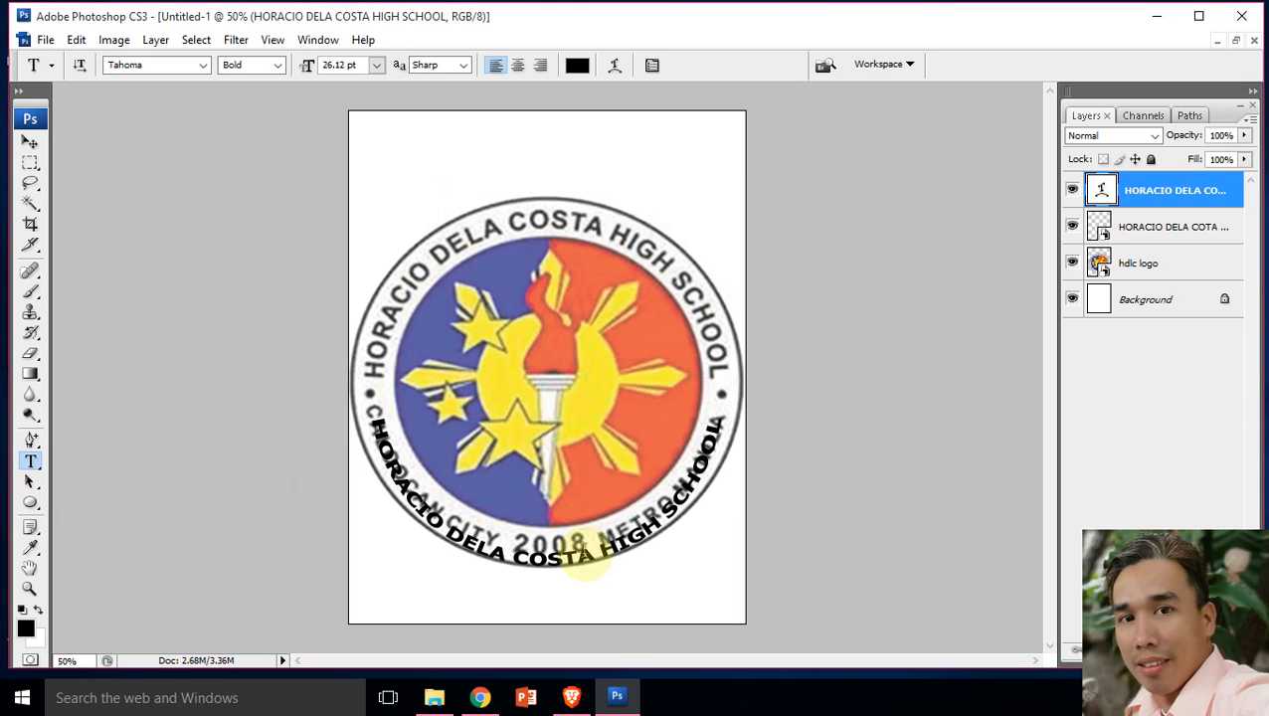
Step: Replace the curved text along the lower ring with "CALOOCAN CITY 2008 METRO MANILA" and commit it
left_click(585, 555)
key("ctrl+a")
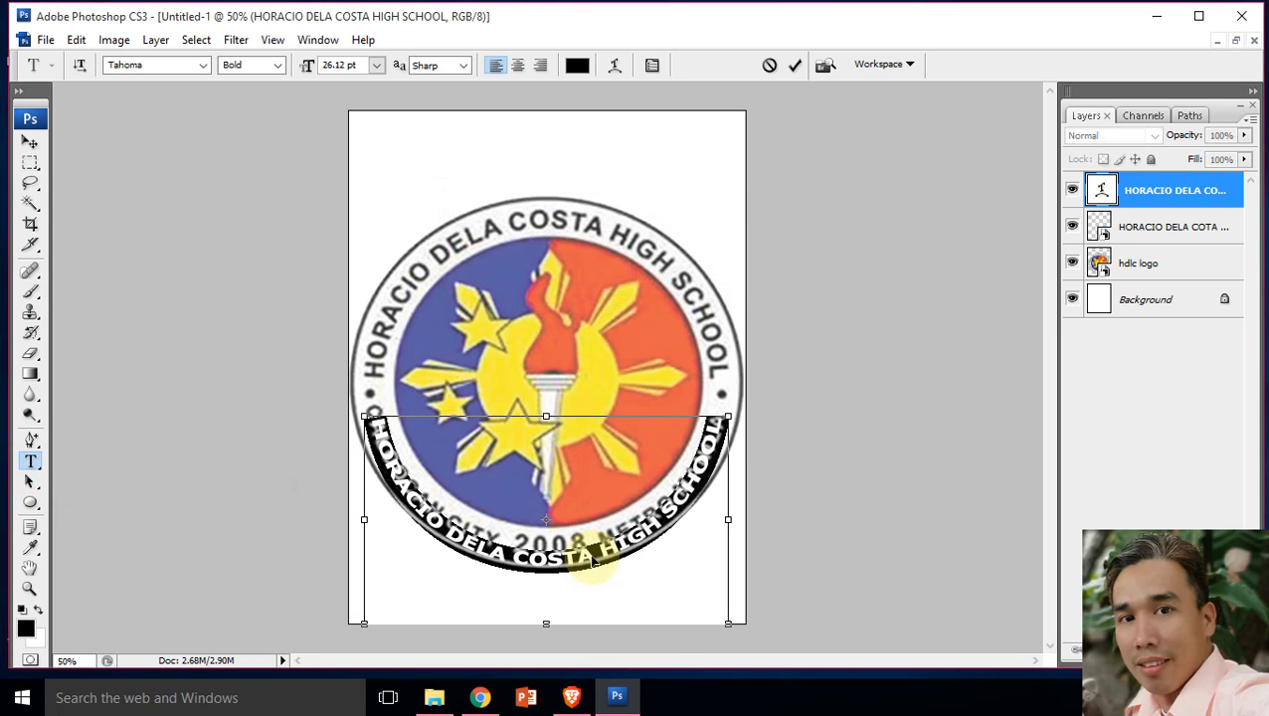
key("BackSpace")
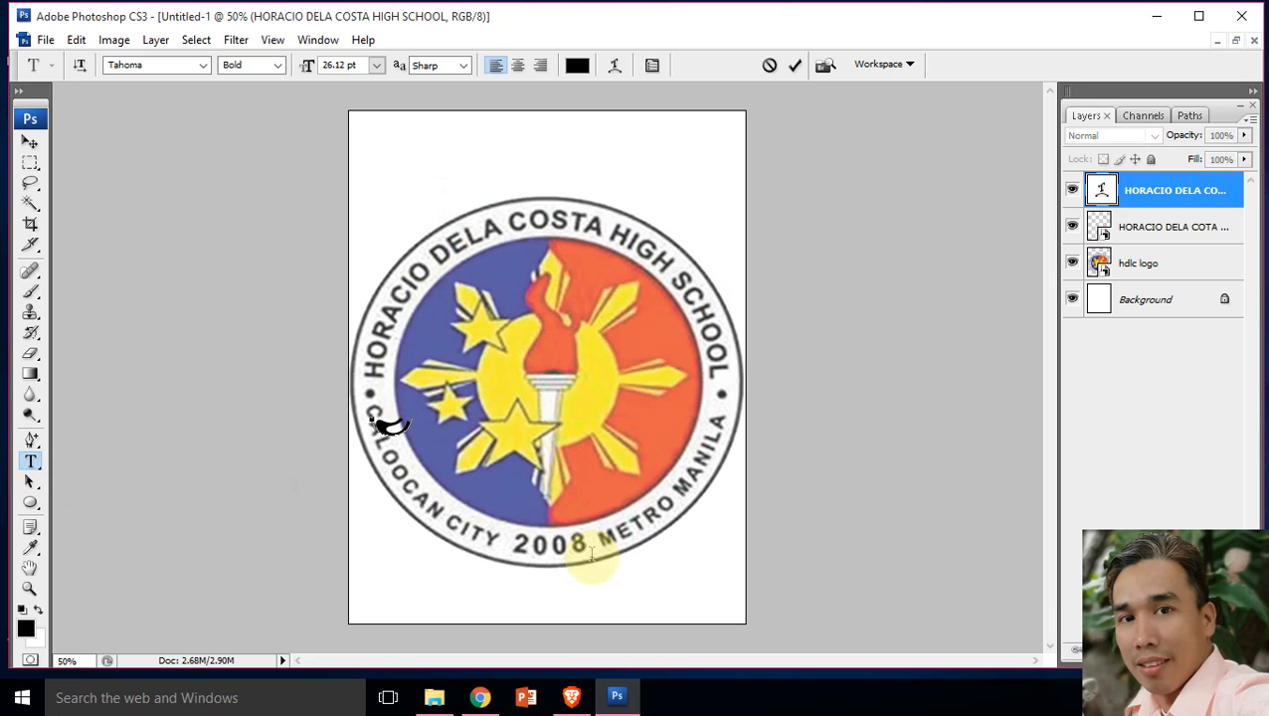
type("CALOOCAN CITY 2008 METRO MANI")
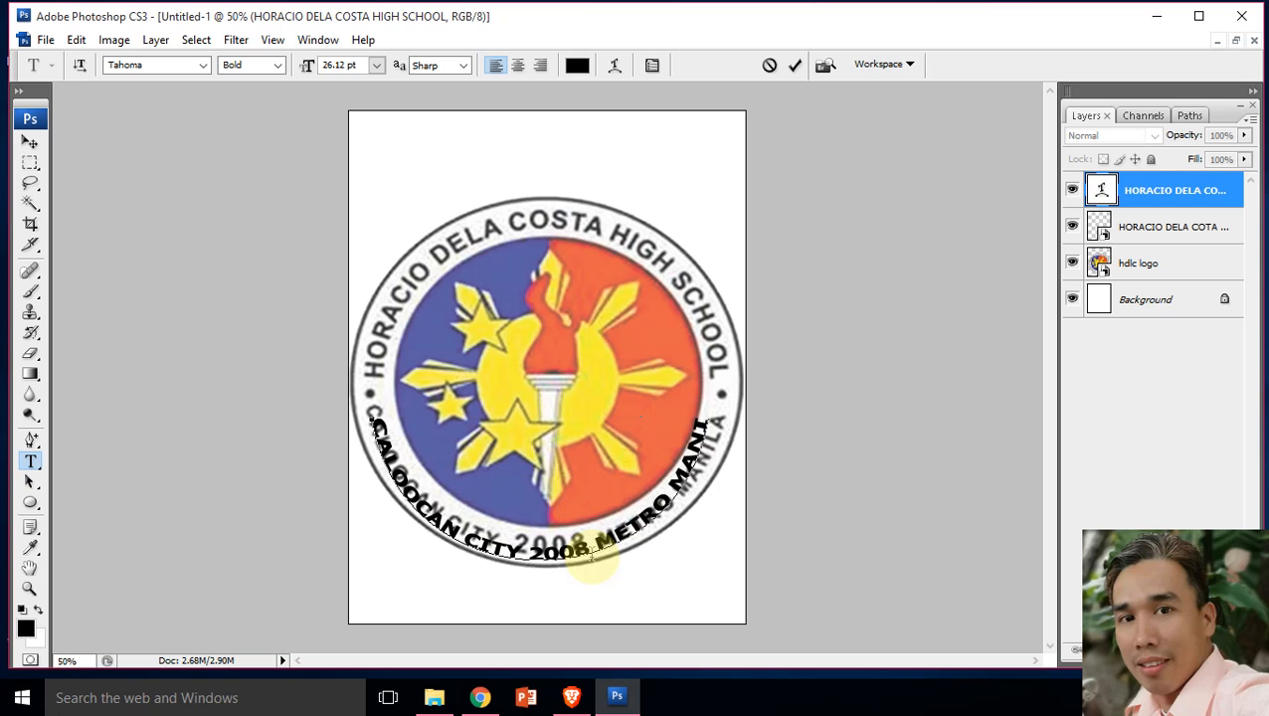
type("LA")
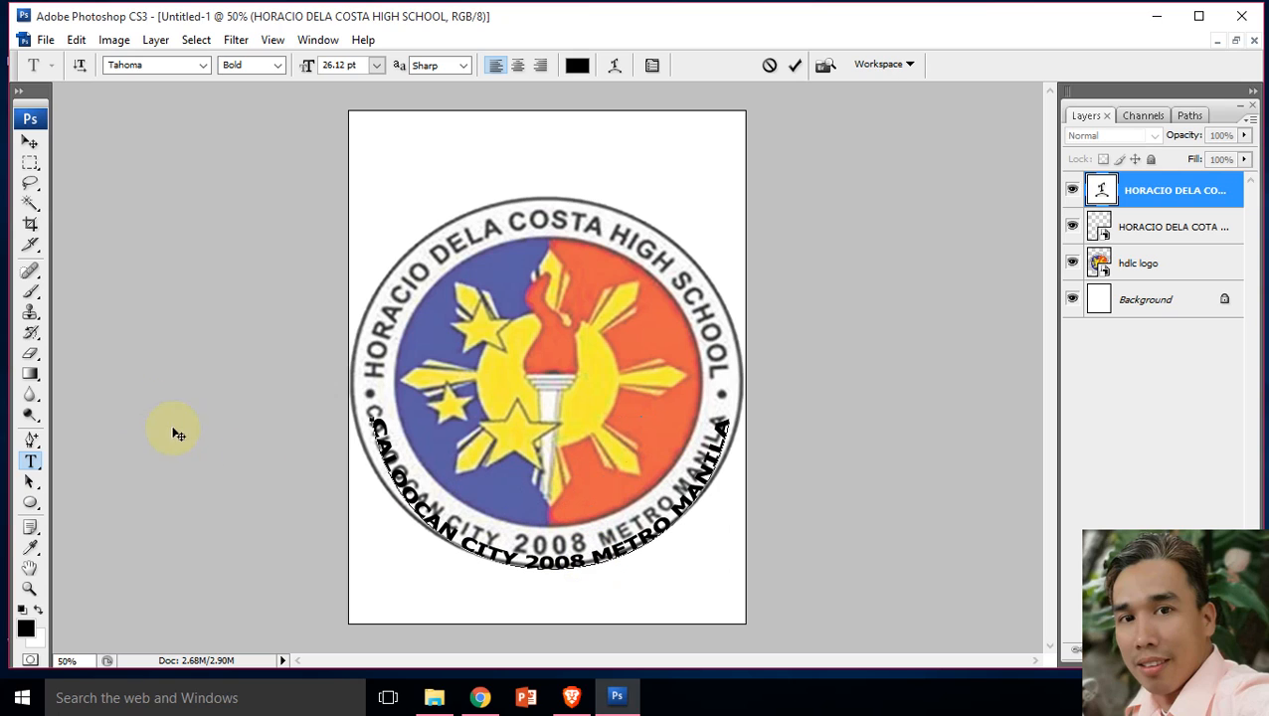
left_click(29, 142)
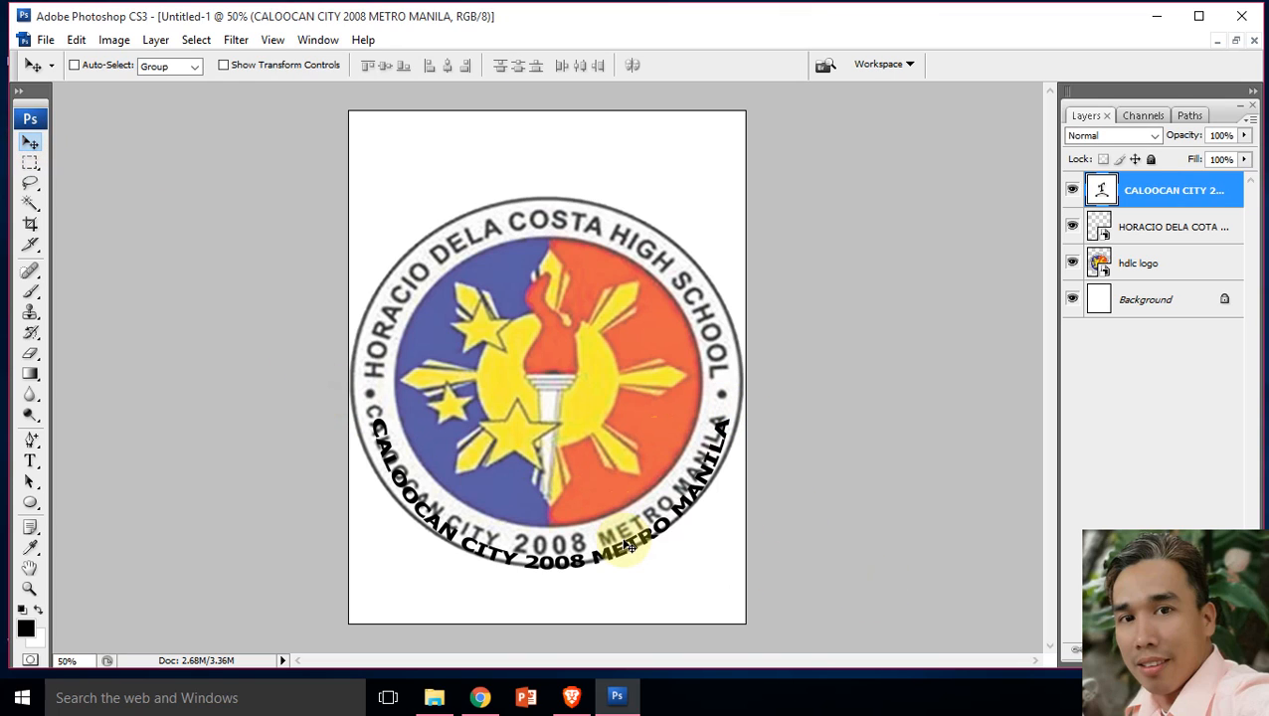
Step: Move the lower "CALOOCAN CITY 2008 METRO MANILA" text slightly up on the ring and set its Arc bend to -86%
left_click_drag(618, 540, 618, 552)
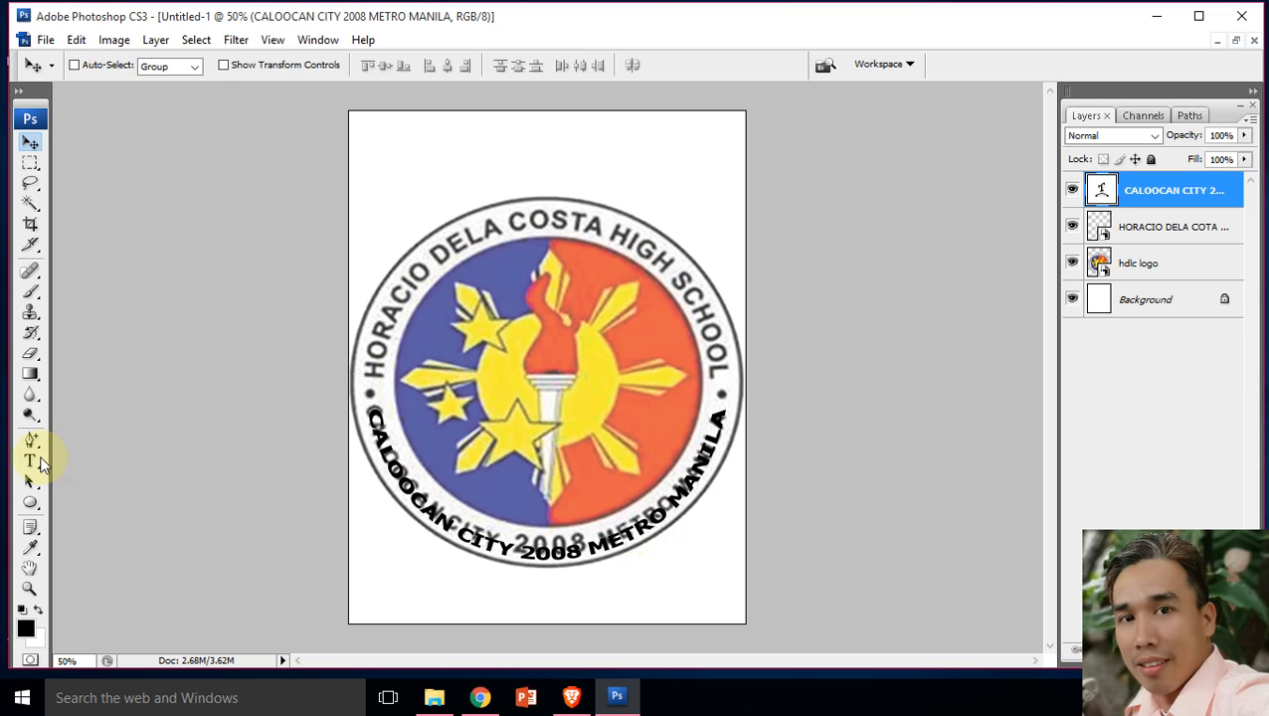
left_click(36, 460)
left_click(615, 67)
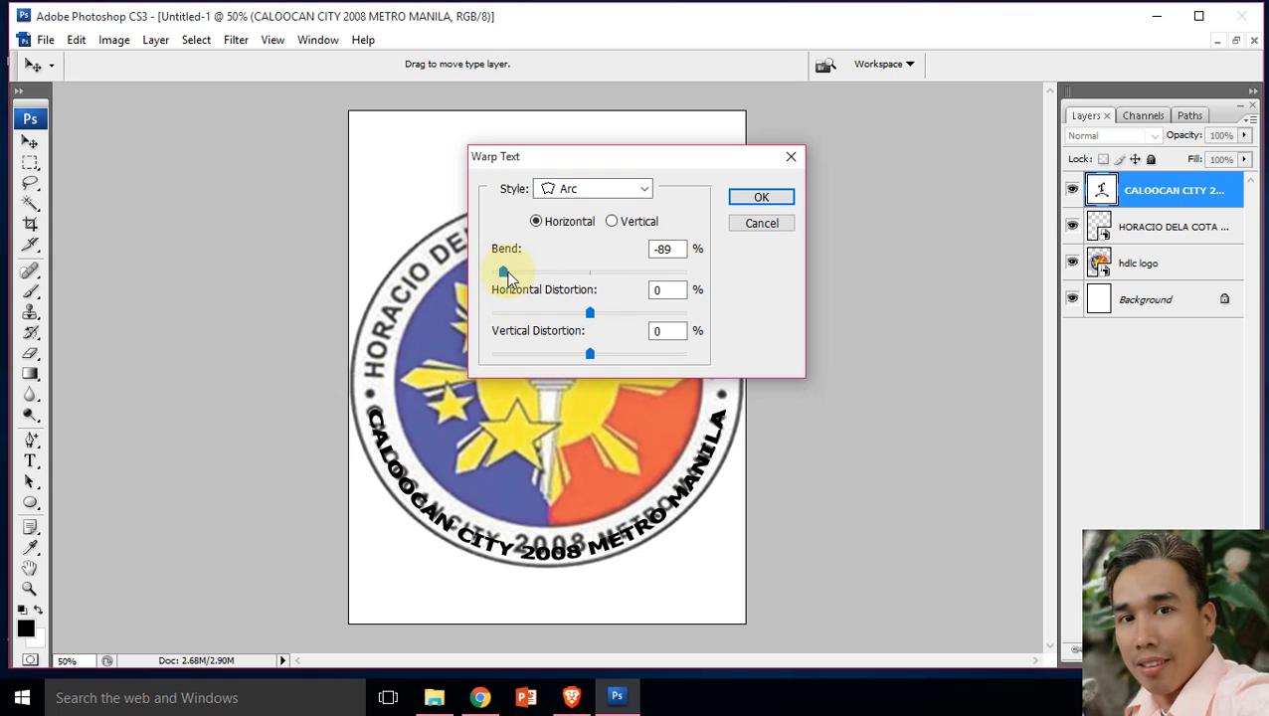
left_click_drag(506, 274, 506, 274)
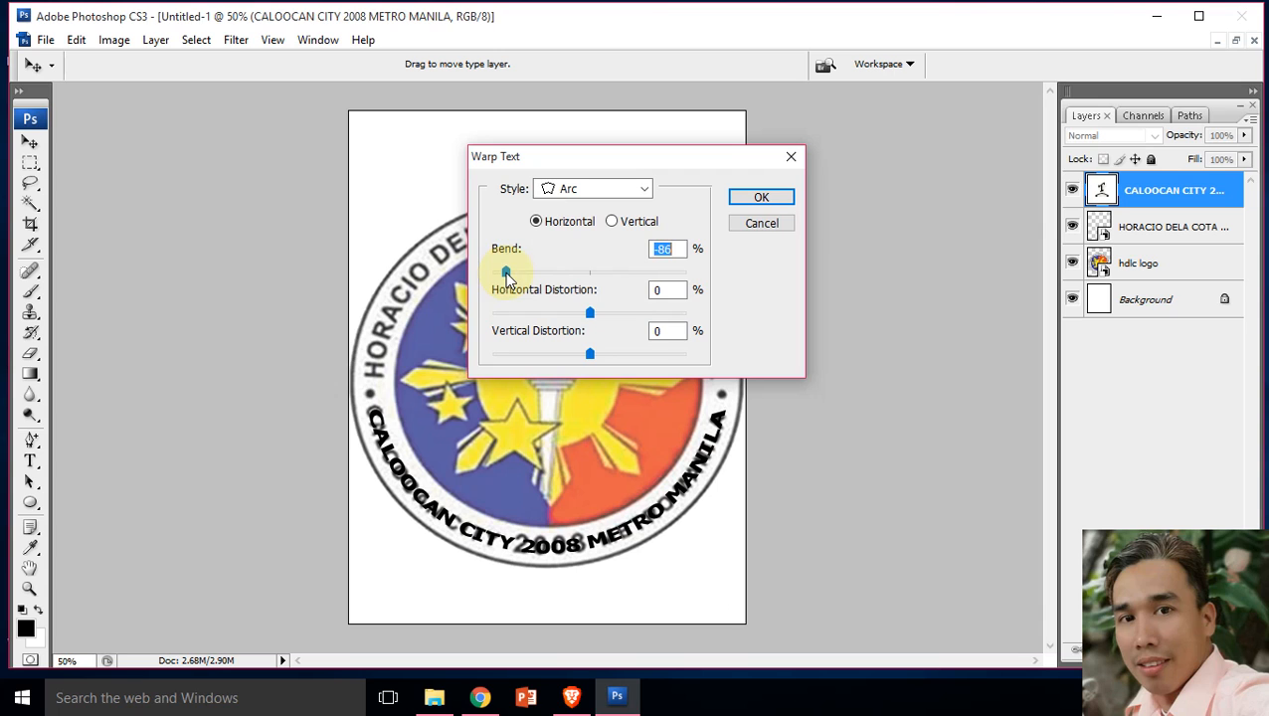
left_click(779, 197)
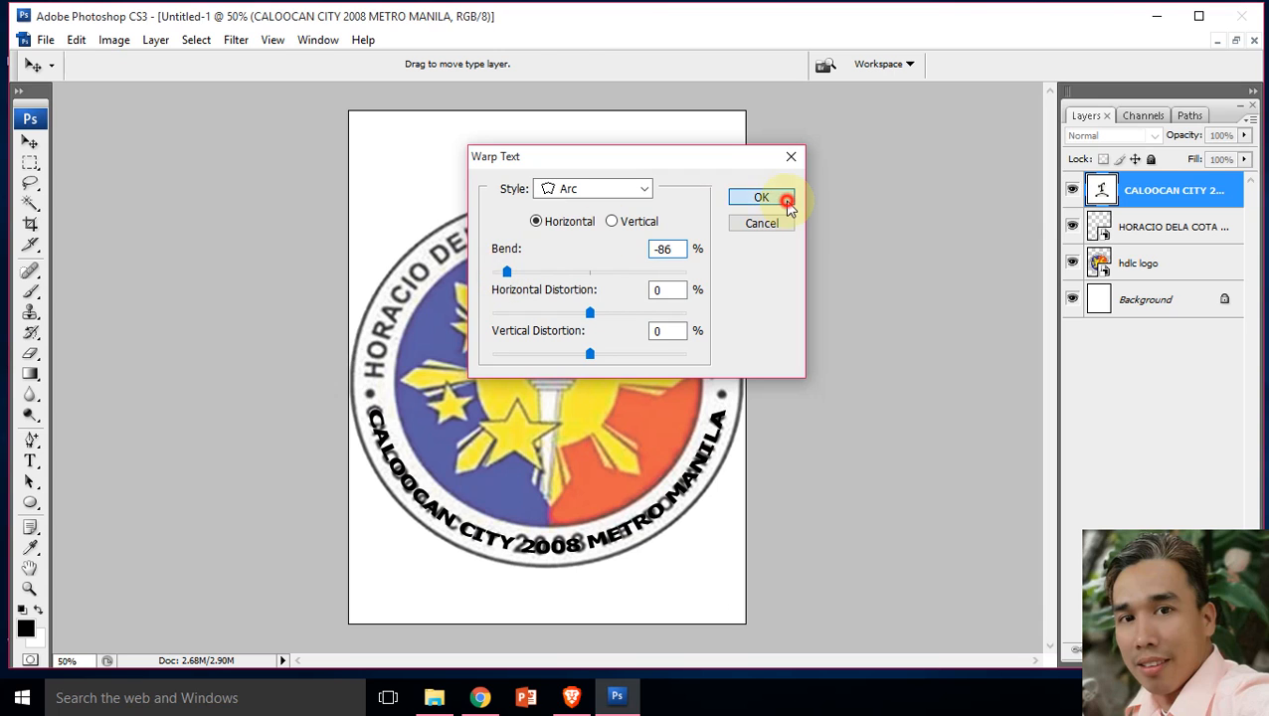
Step: Set the font size of "2008" in the lower curved text to 36 pt and commit the text
left_click_drag(518, 541, 566, 542)
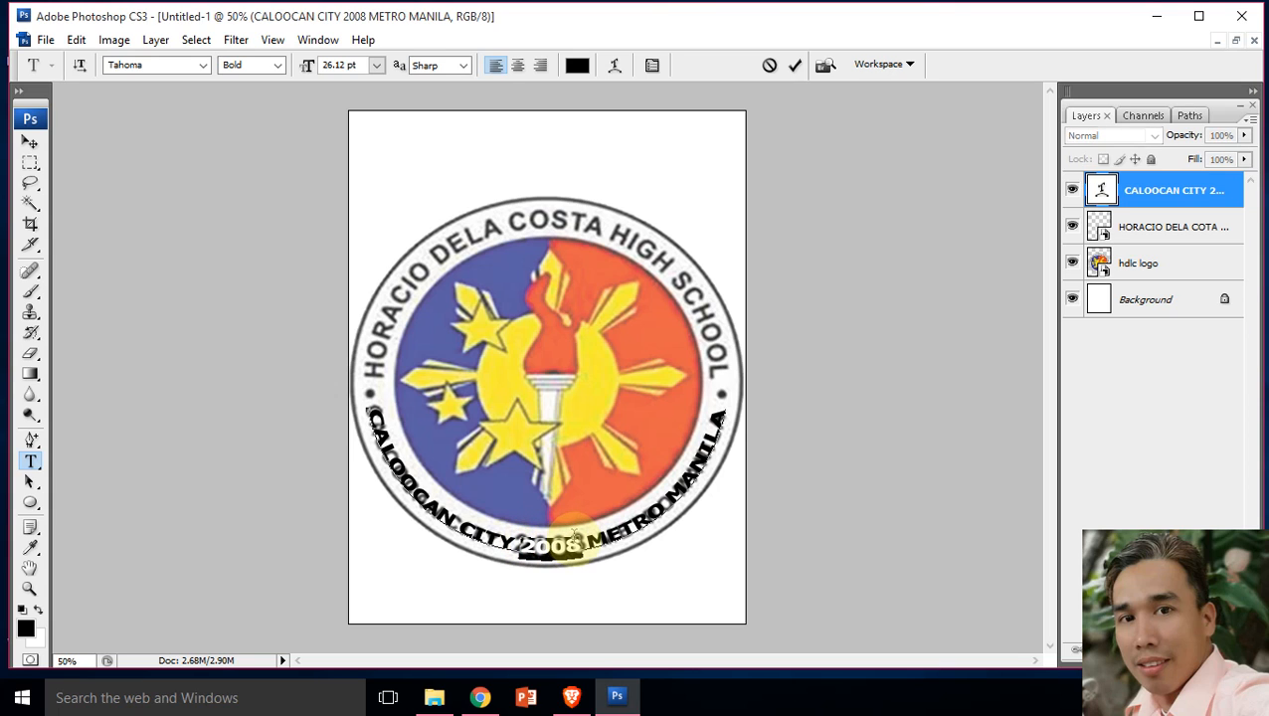
left_click(376, 65)
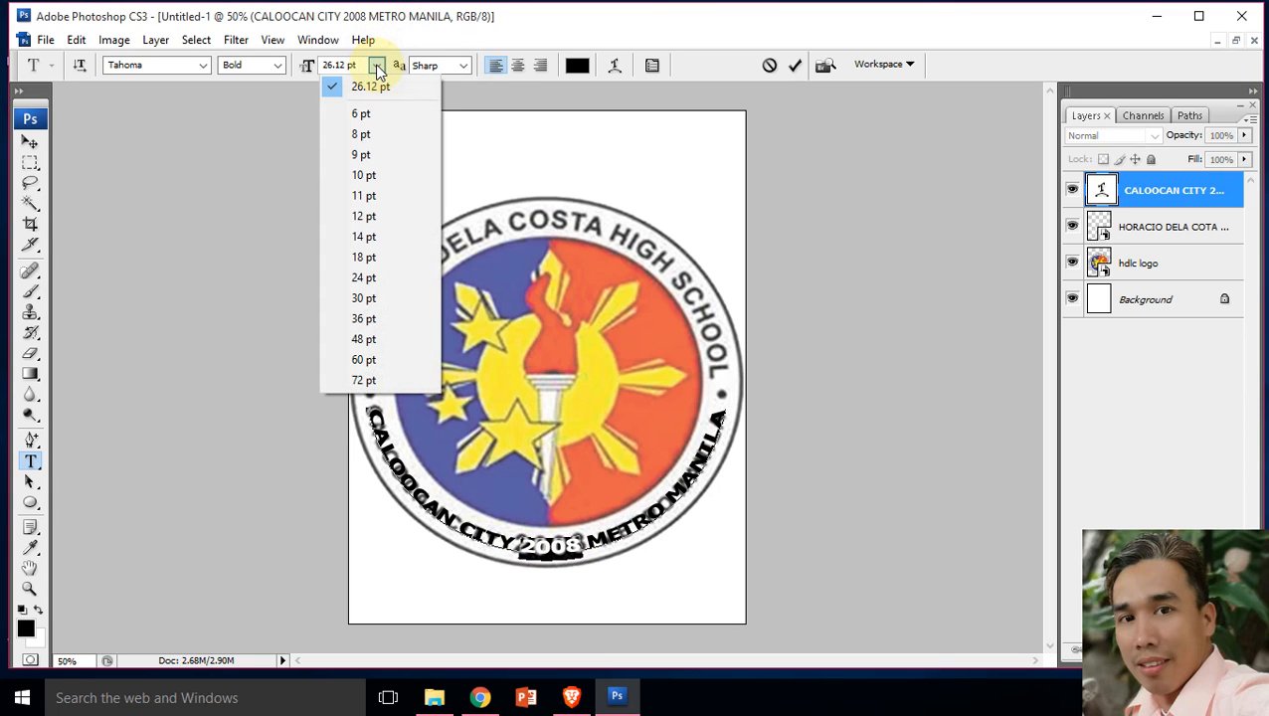
left_click(376, 318)
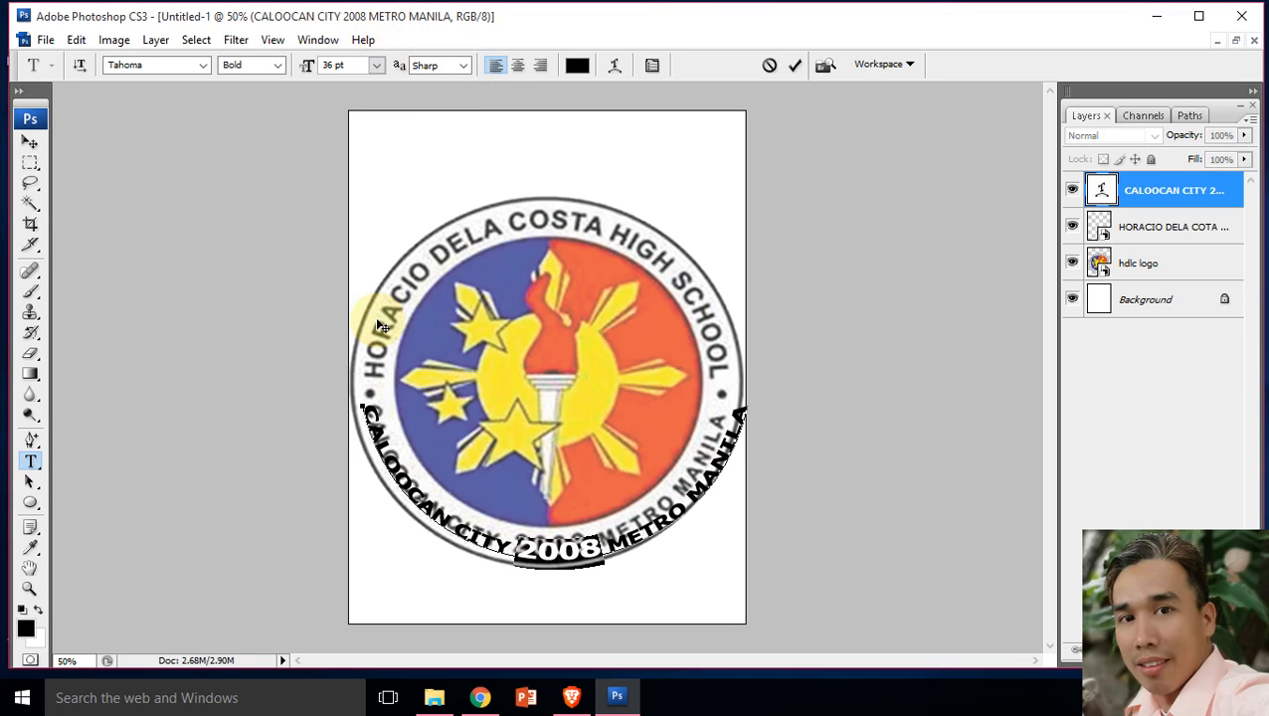
left_click(29, 145)
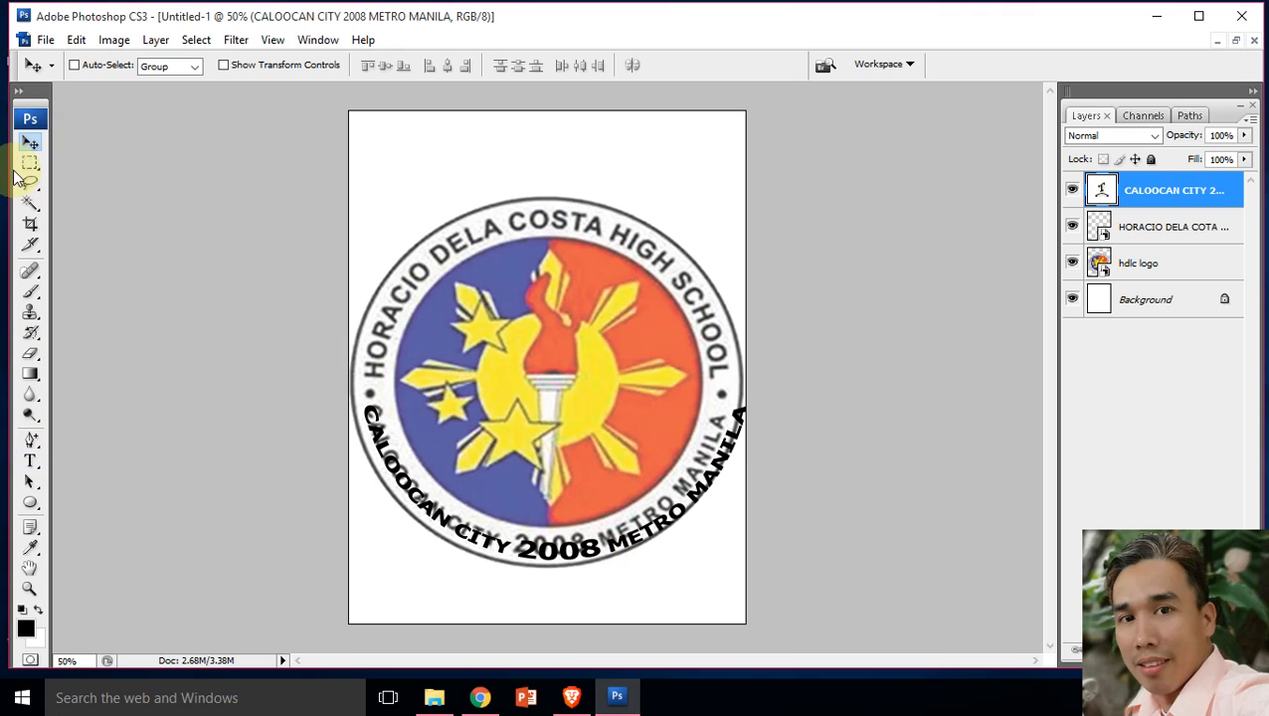
Step: Scale the lower curved text proportionally to about 95.7% so it fits the logo's ring, applying the transformation
key("ctrl+t")
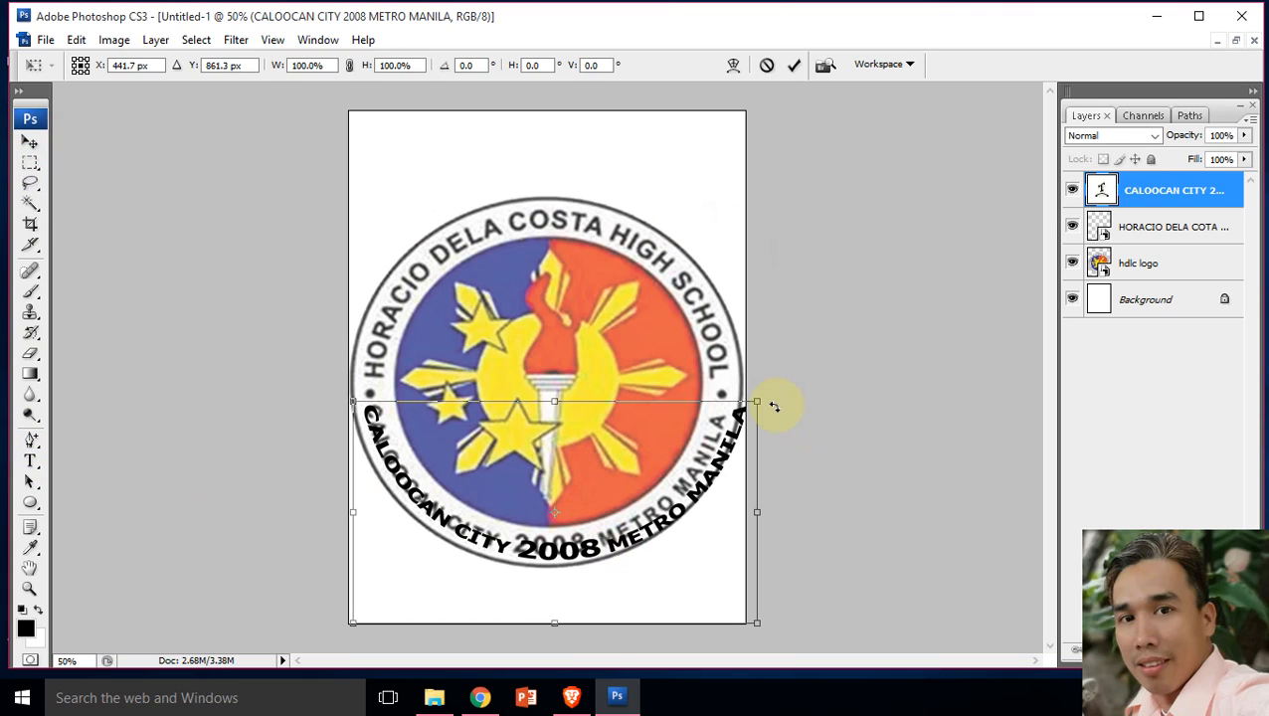
left_click_drag(762, 399, 748, 409)
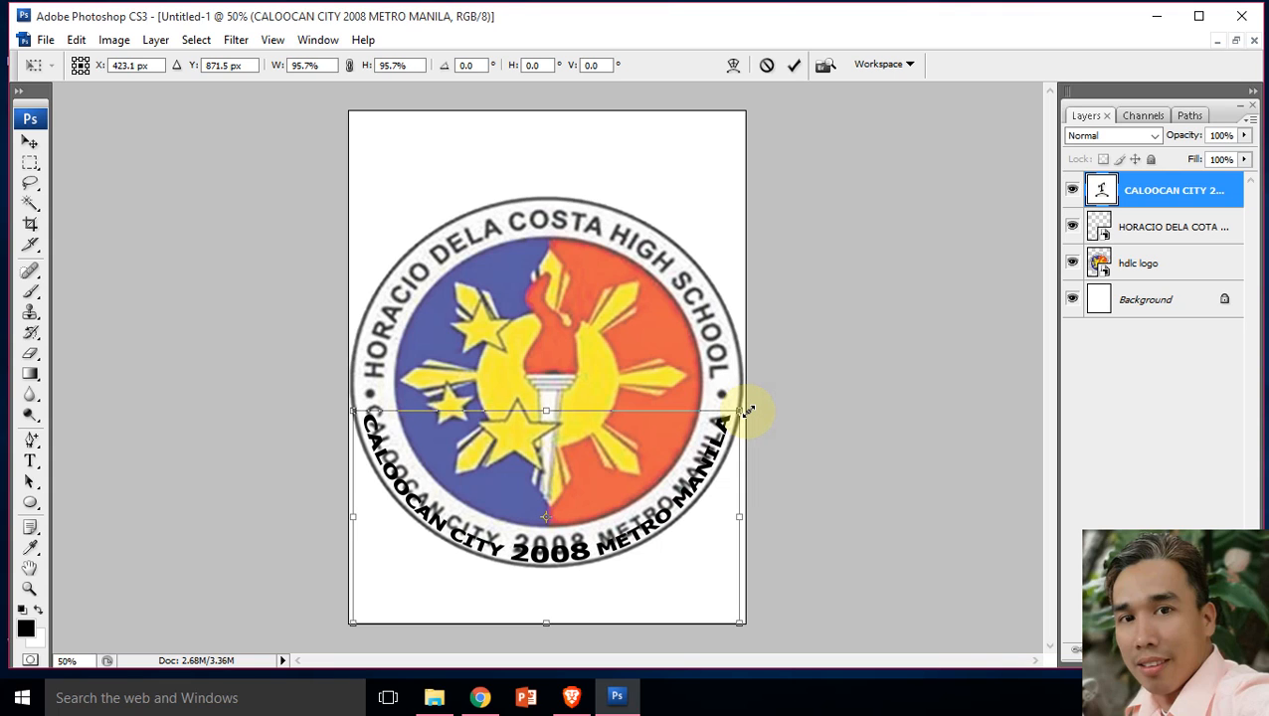
left_click(30, 141)
key("Return")
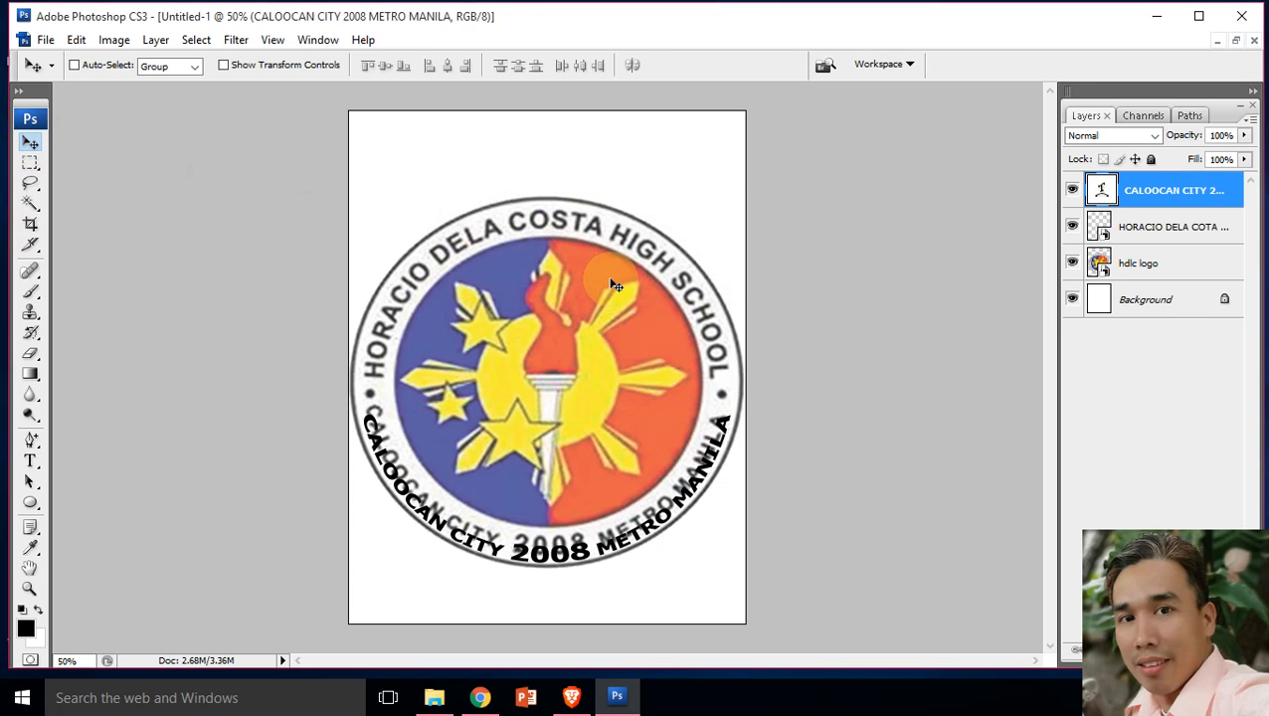
Step: Nudge the lower curved text up in small increments until "2008" lines up with the original lettering
key("Up")
key("Up")
key("Up")
key("Up")
key("Up")
key("Up")
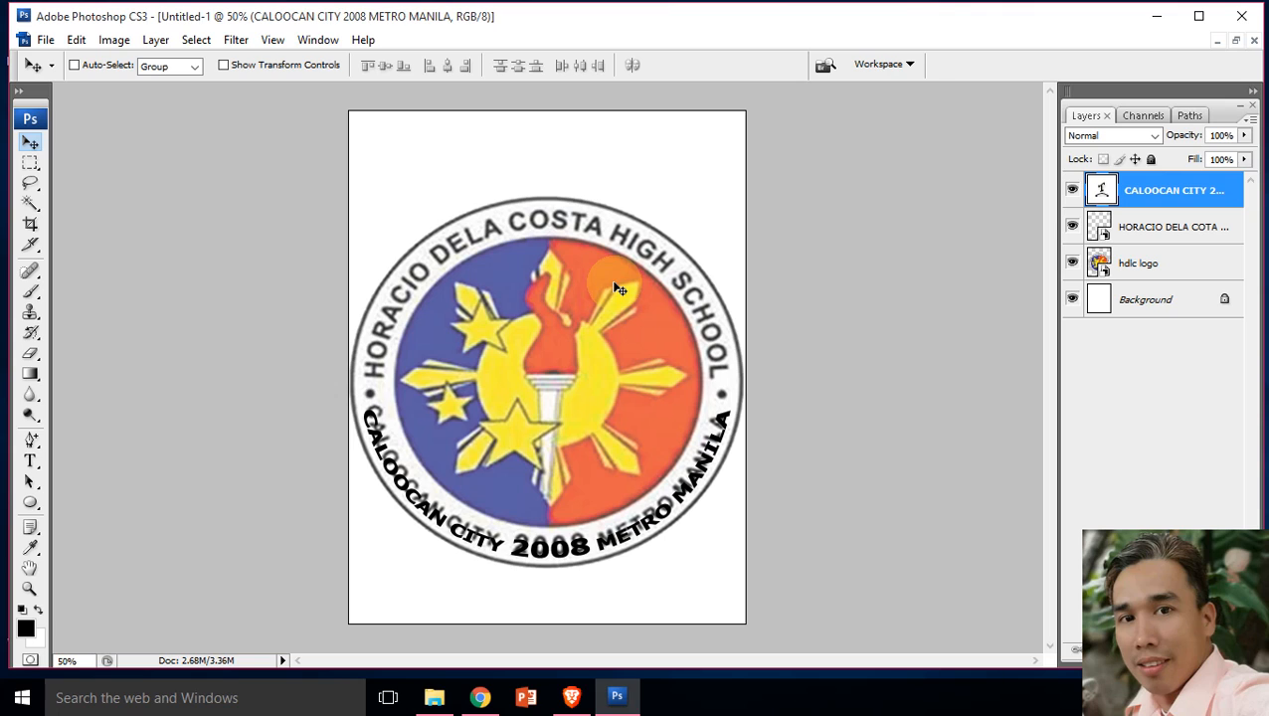
key("Up")
key("Up")
key("Up")
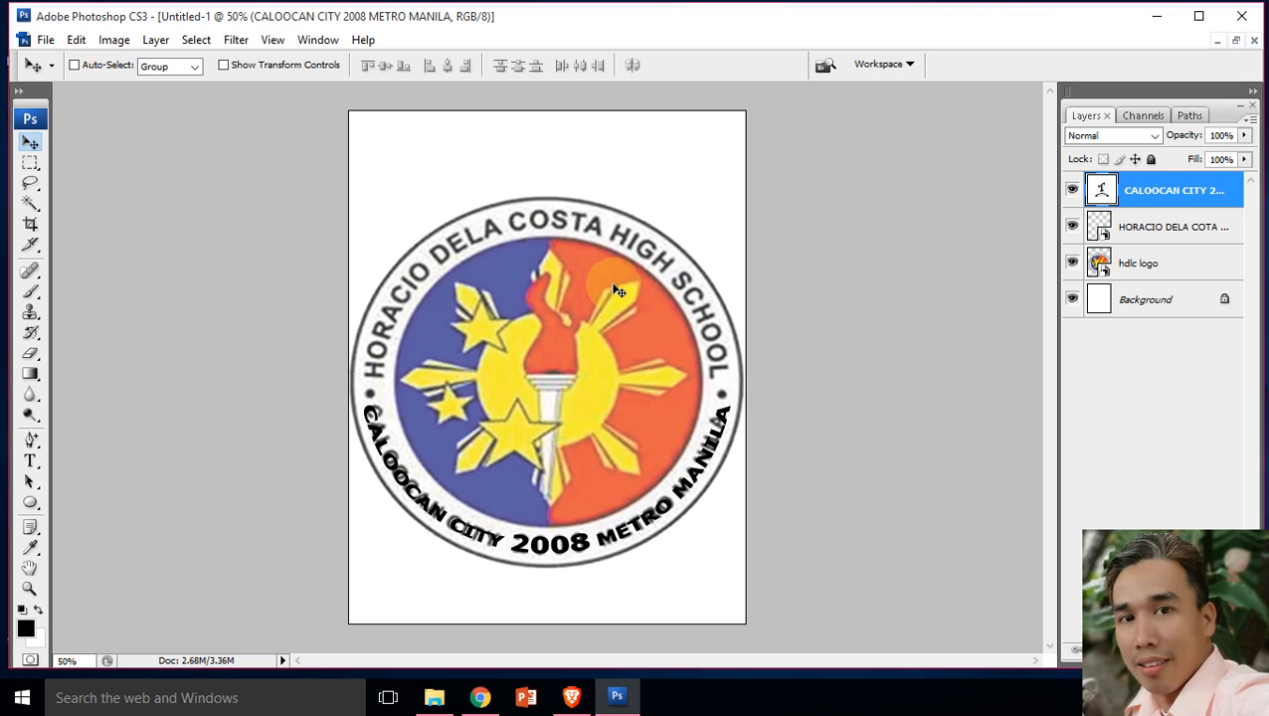
Step: Select the school-name smart object layer and hide the hdlc logo layer beneath the lettering
left_click(1133, 233)
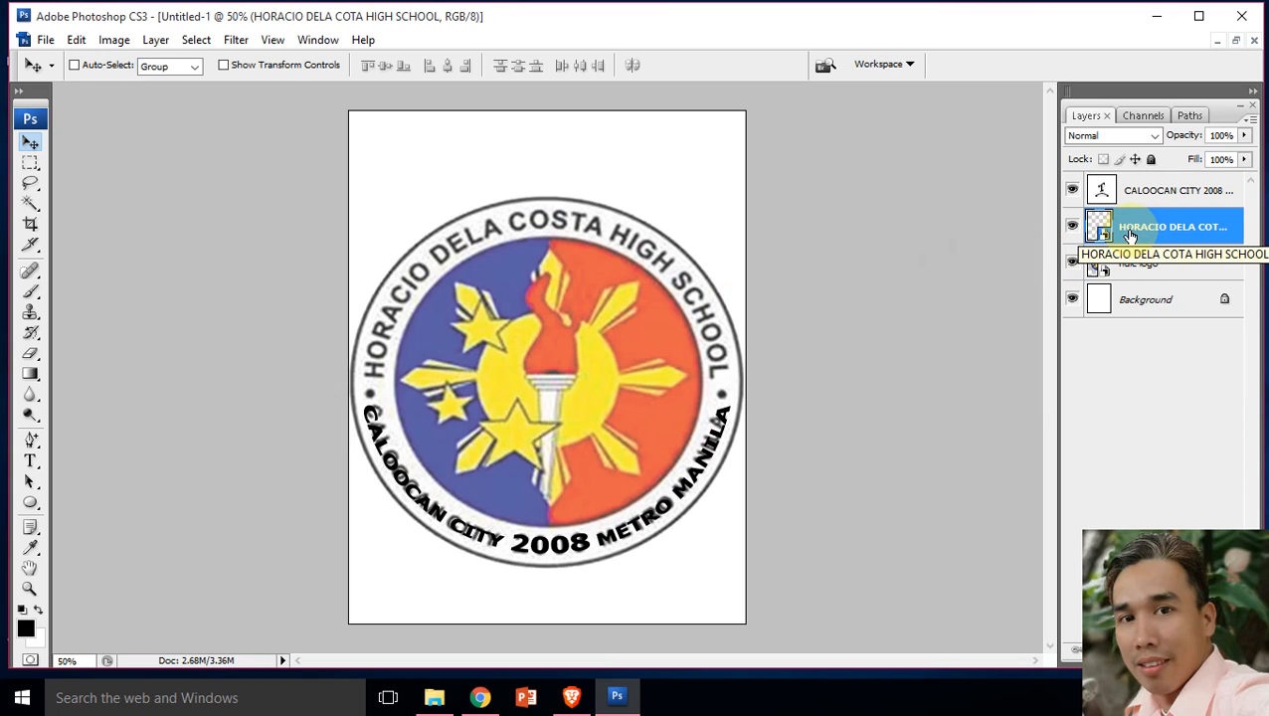
left_click(1073, 228)
left_click(1073, 229)
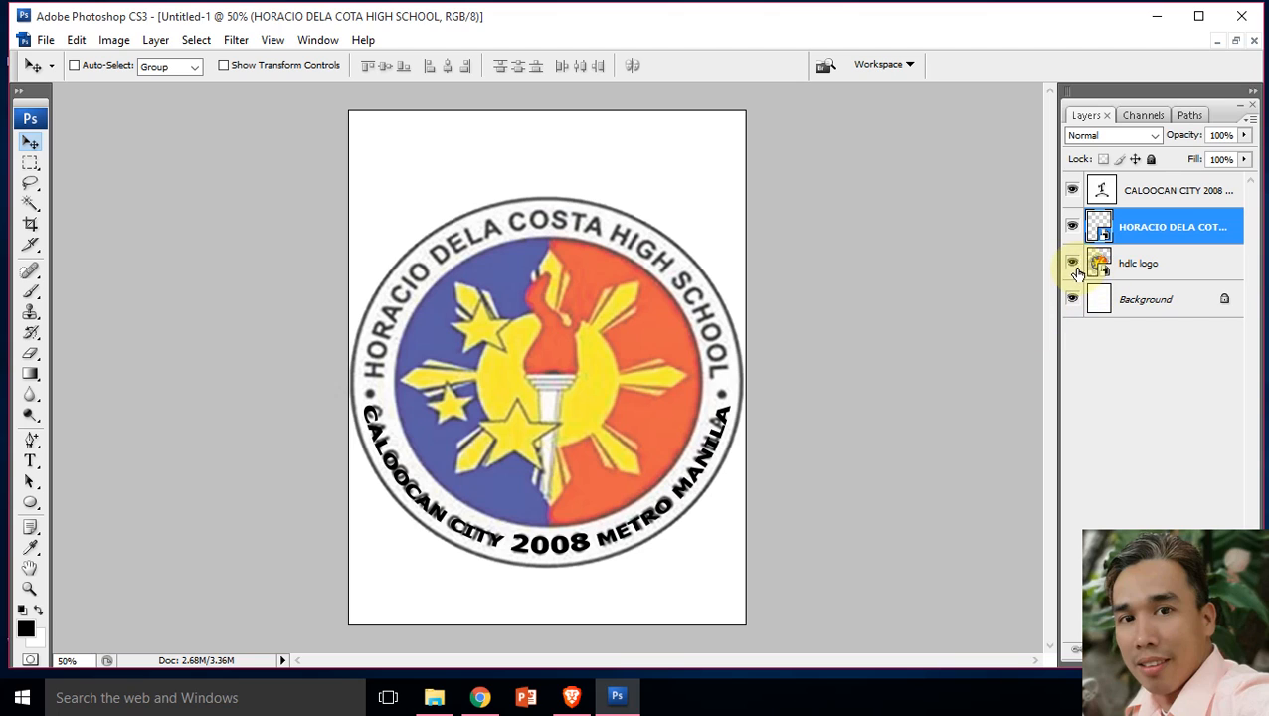
left_click(1073, 266)
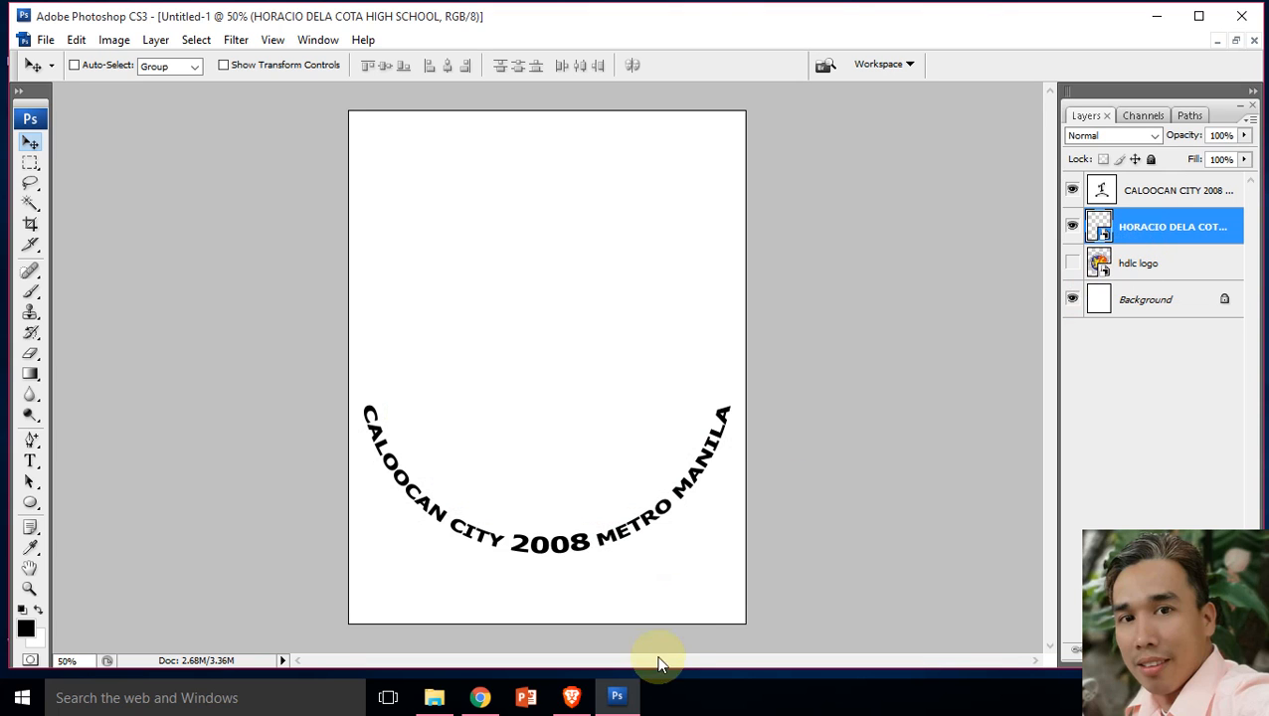
left_click(1082, 698)
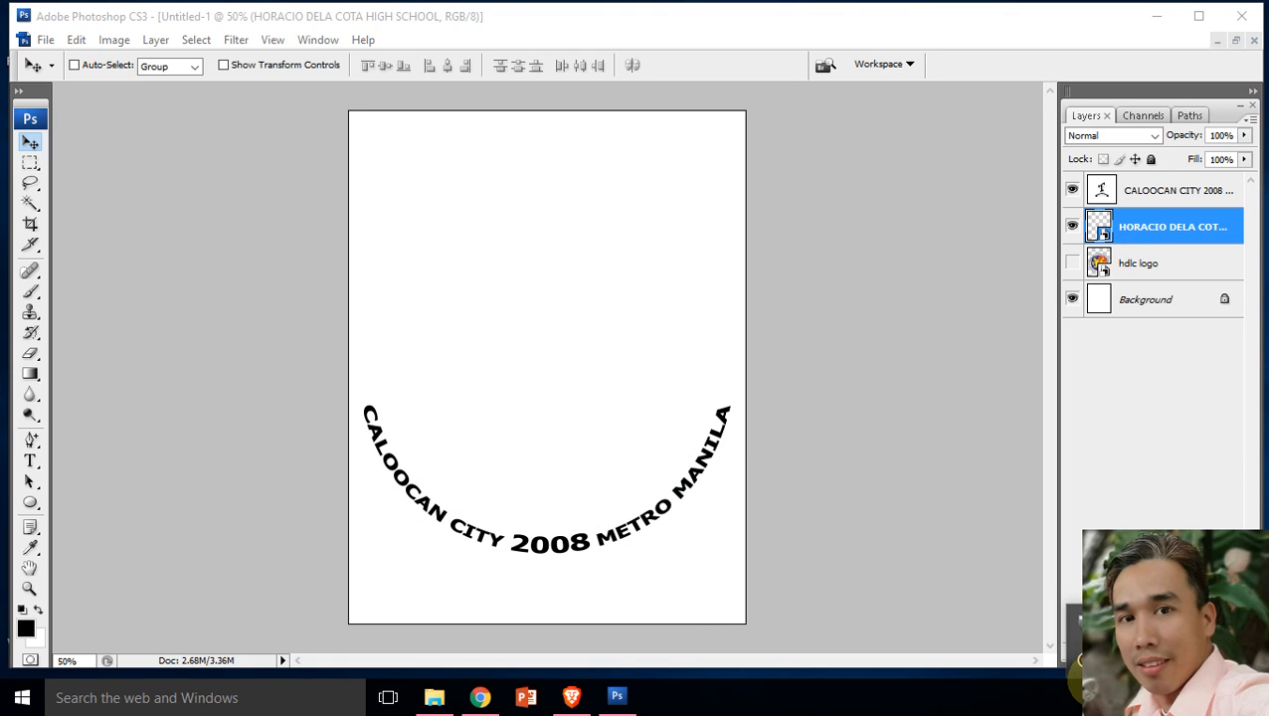